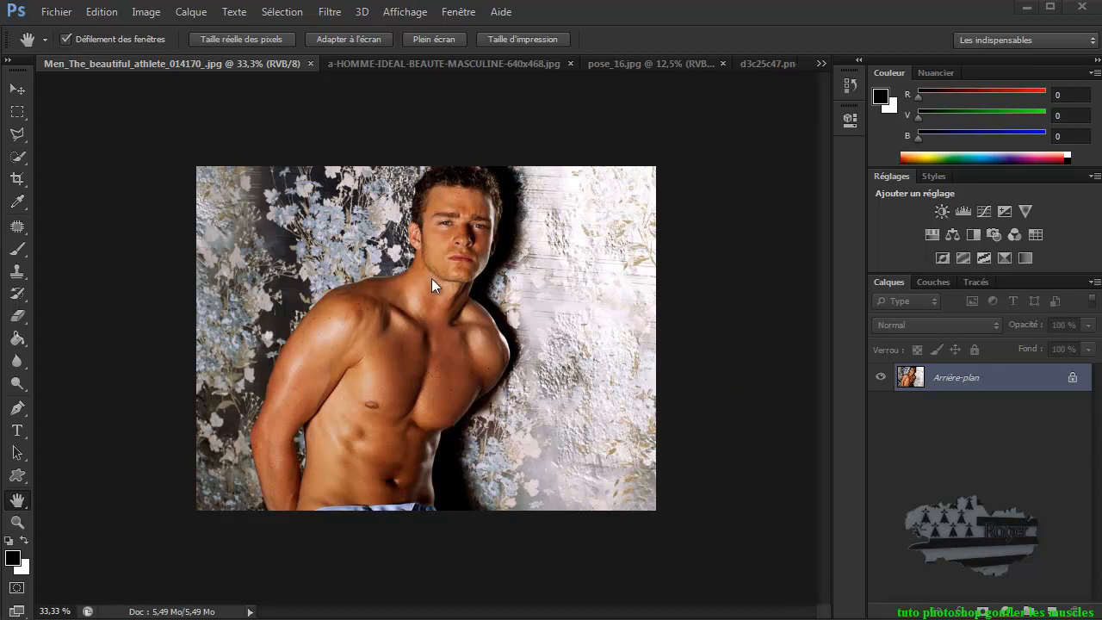
View the a-HOMME-IDEAL-BEAUTE-MASCULINE and pose_16.jpg images, and return to the Men_The_beautiful_athlete image.
click(382, 62)
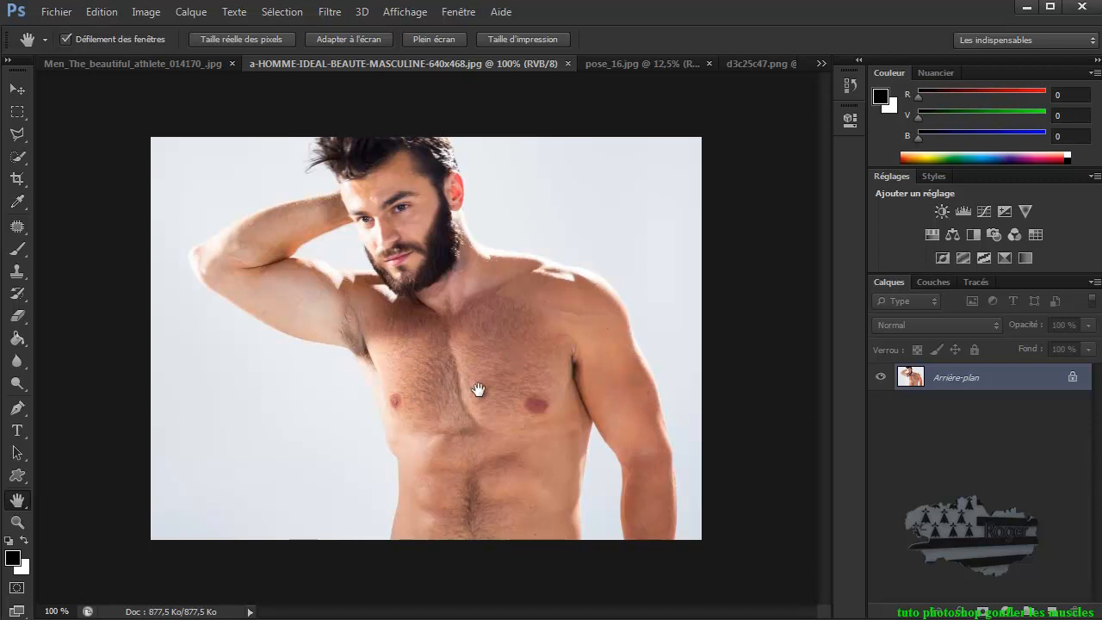
click(632, 64)
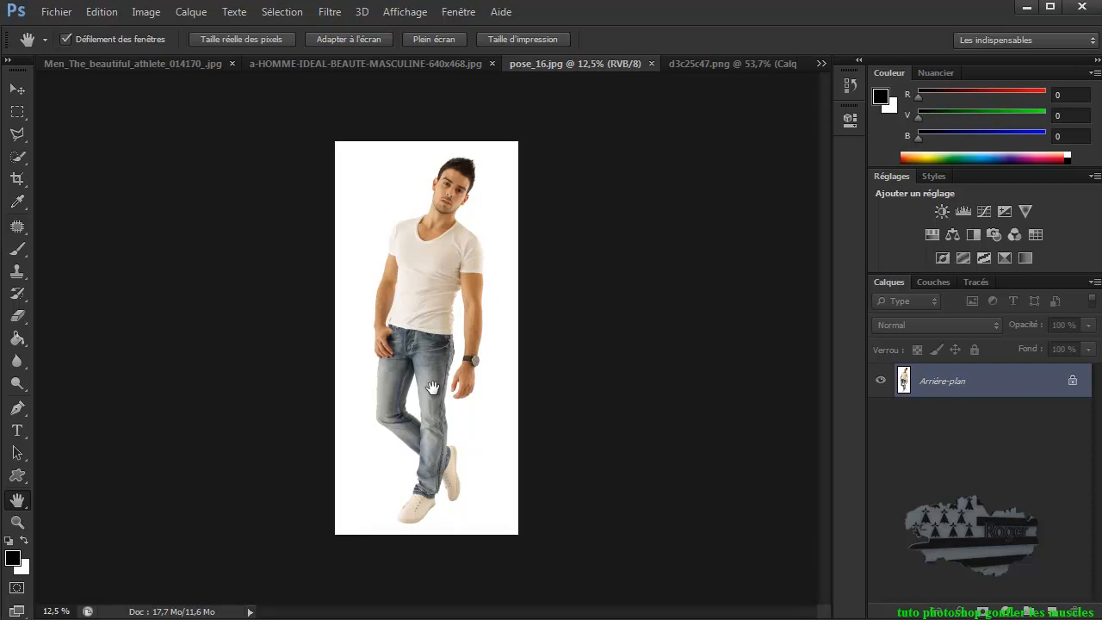
click(151, 60)
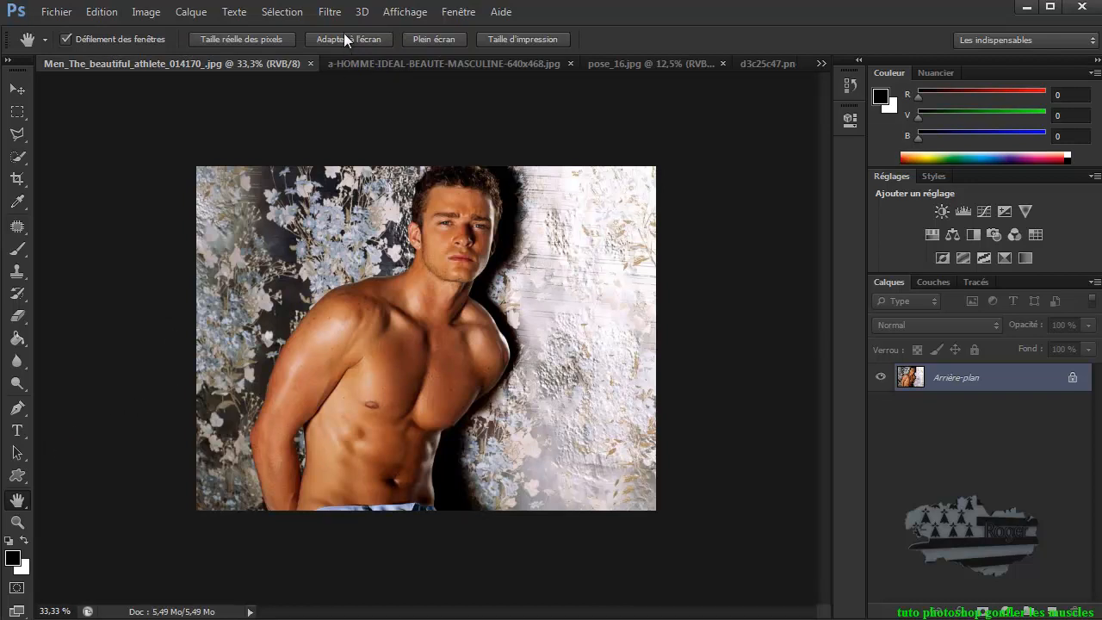
Bloat the man's upper arm on the side nearest the floral wallpaper, using the Liquify Bloat tool with a brush size of 253.
click(330, 11)
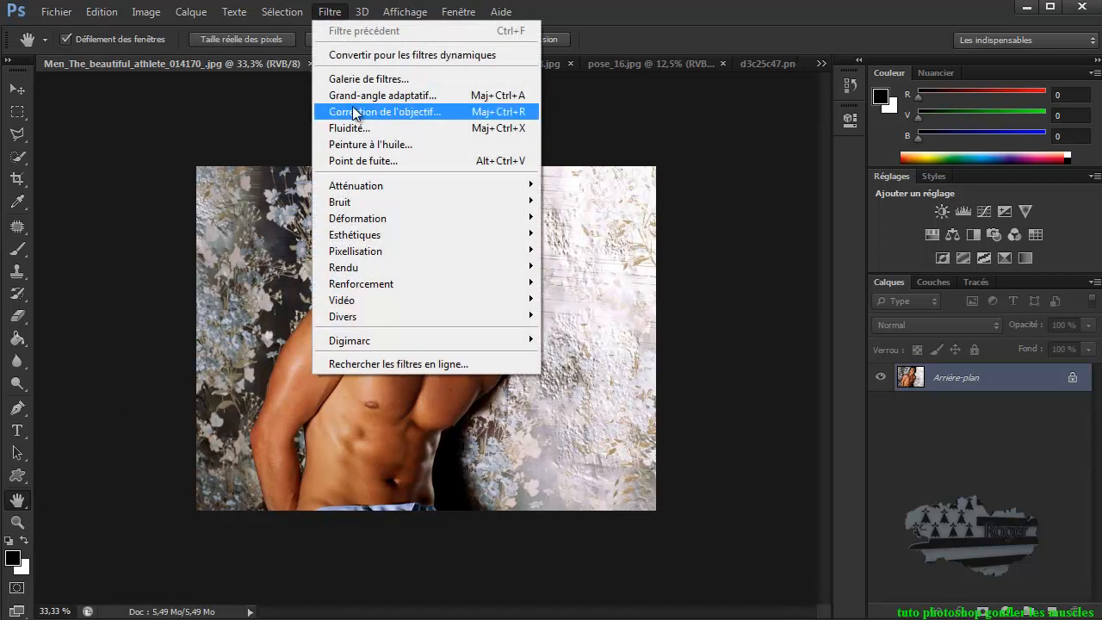
click(348, 128)
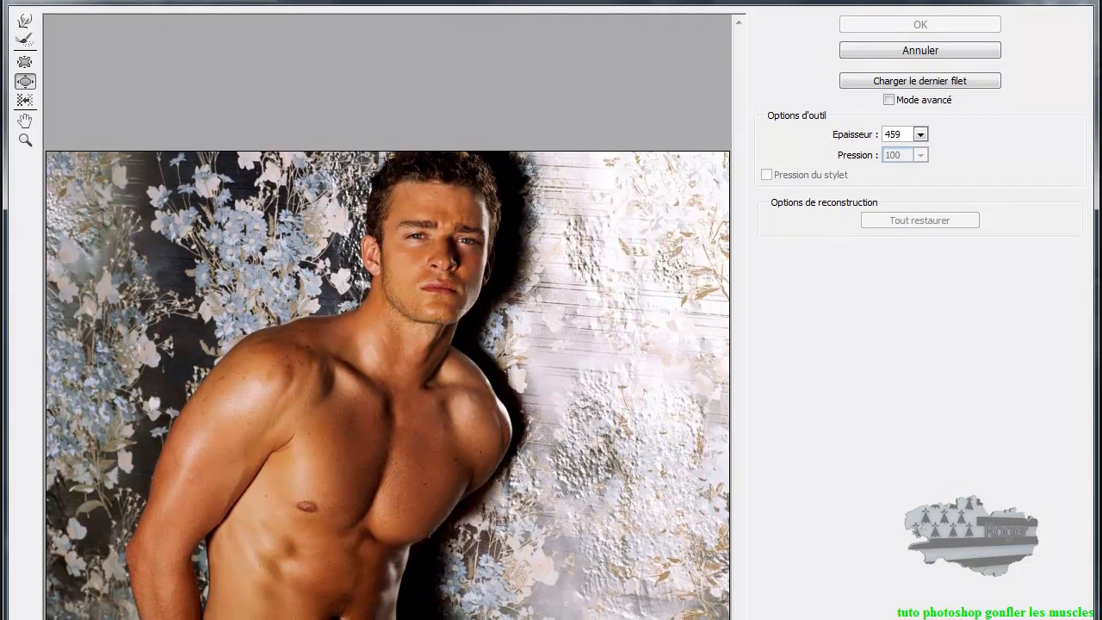
drag(454, 619, 453, 618)
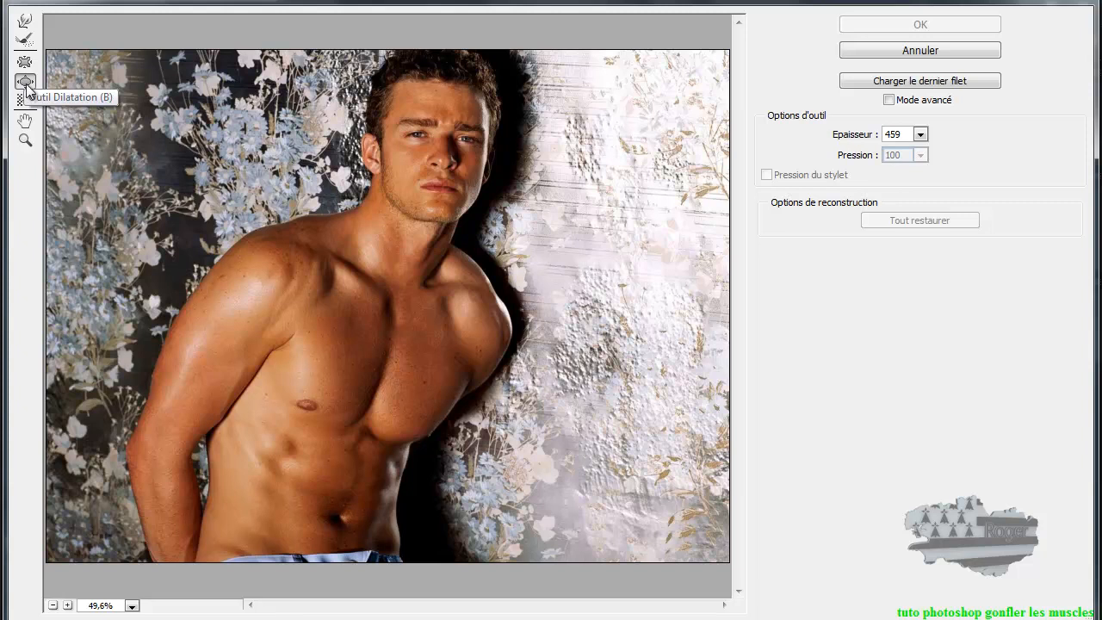
mouse_move(547, 286)
mouse_down()
mouse_move(533, 277)
mouse_move(504, 293)
mouse_up()
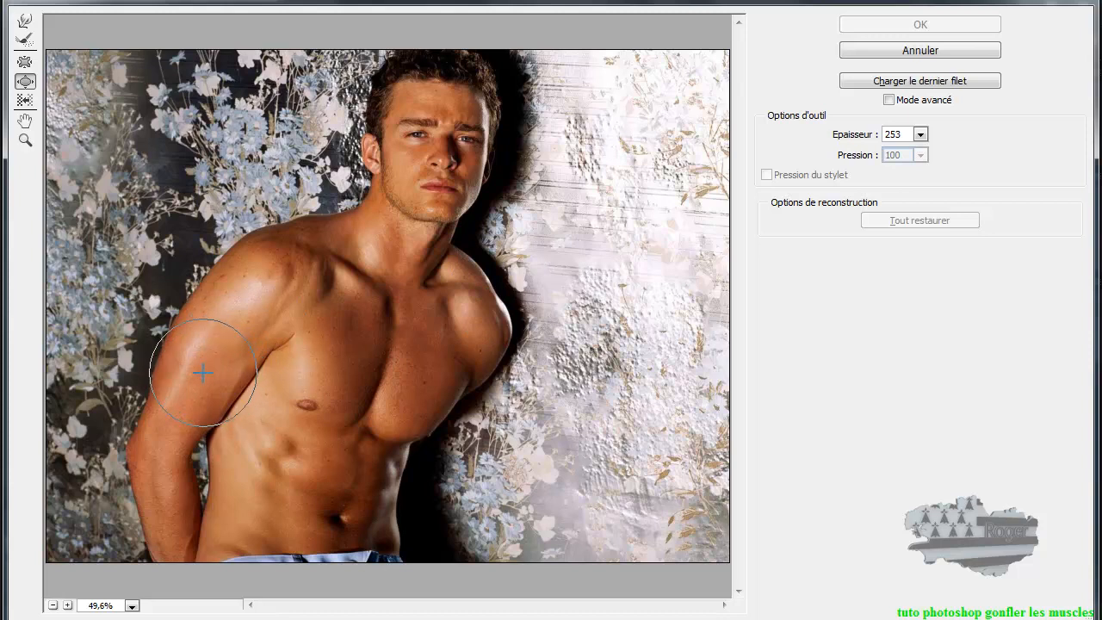
drag(207, 376, 215, 382)
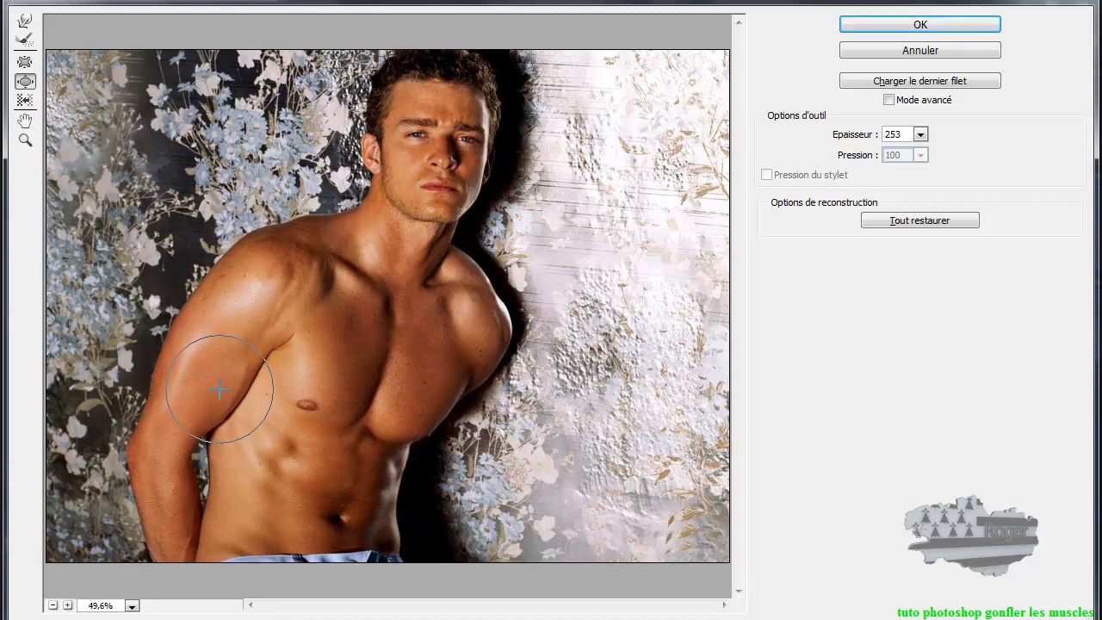
mouse_move(196, 375)
mouse_down()
mouse_move(177, 362)
mouse_move(218, 384)
mouse_up()
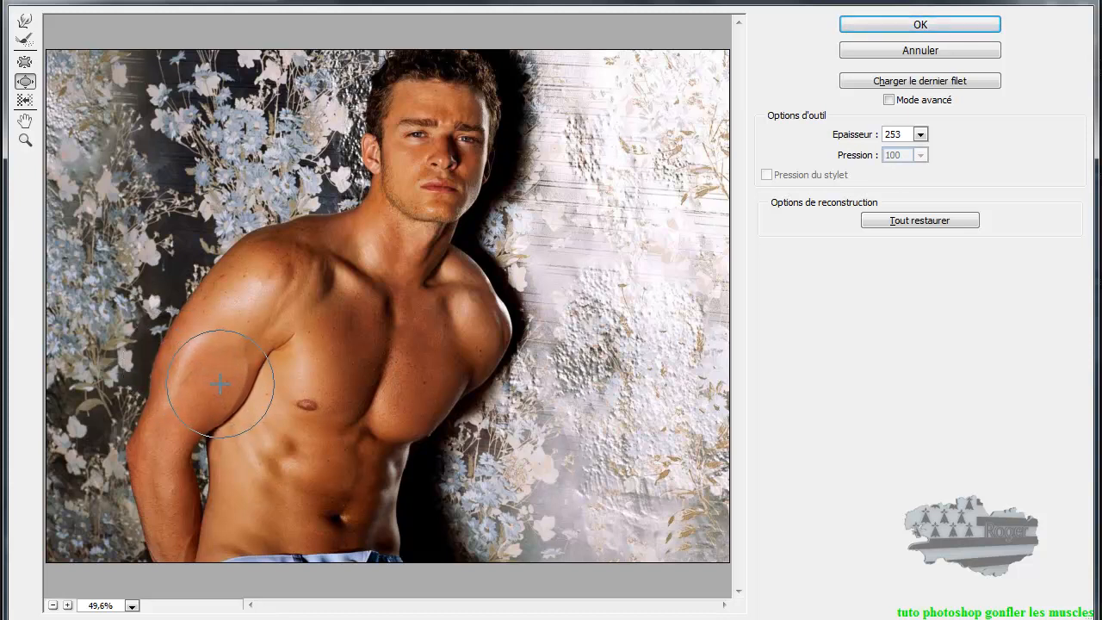
click(195, 364)
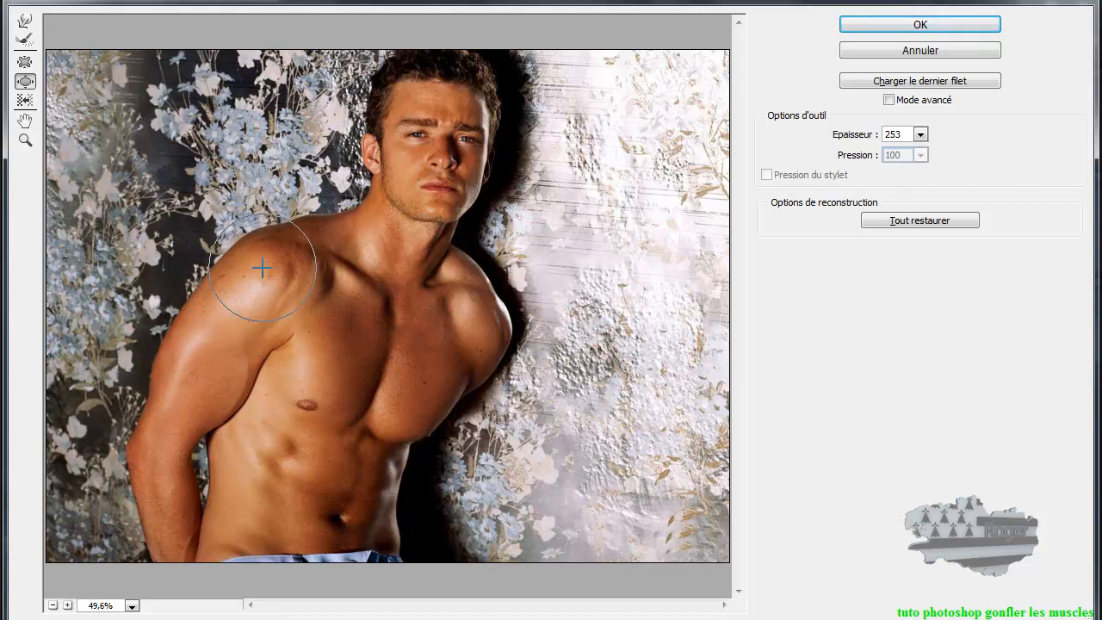
Bloat both shoulders and both pectorals with the 253 brush, and apply the Liquify filter.
drag(261, 269, 277, 260)
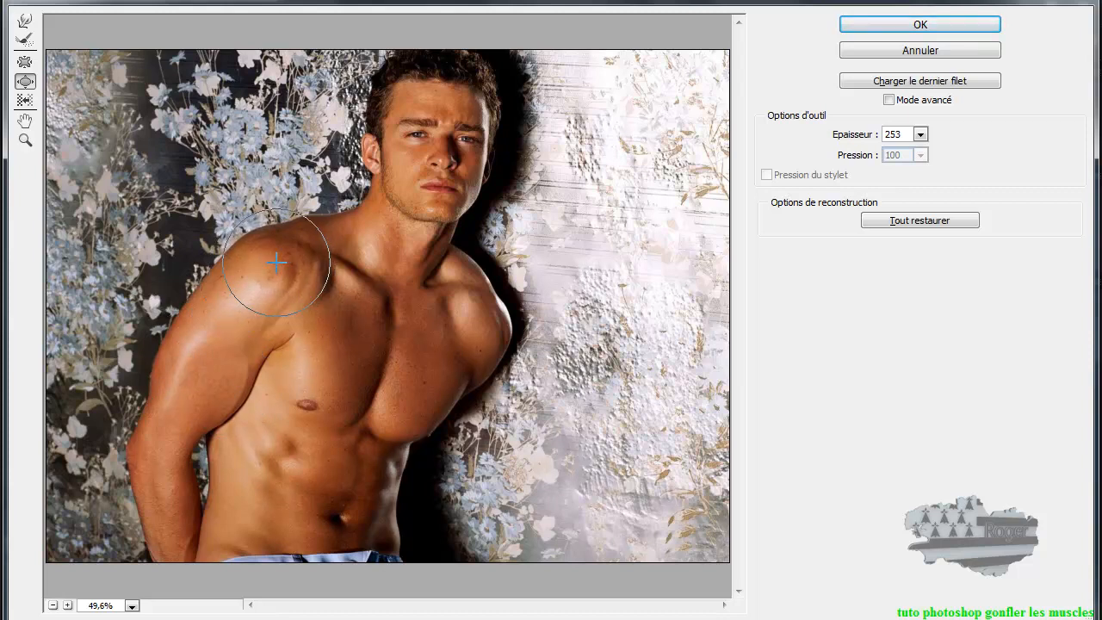
drag(485, 314, 481, 316)
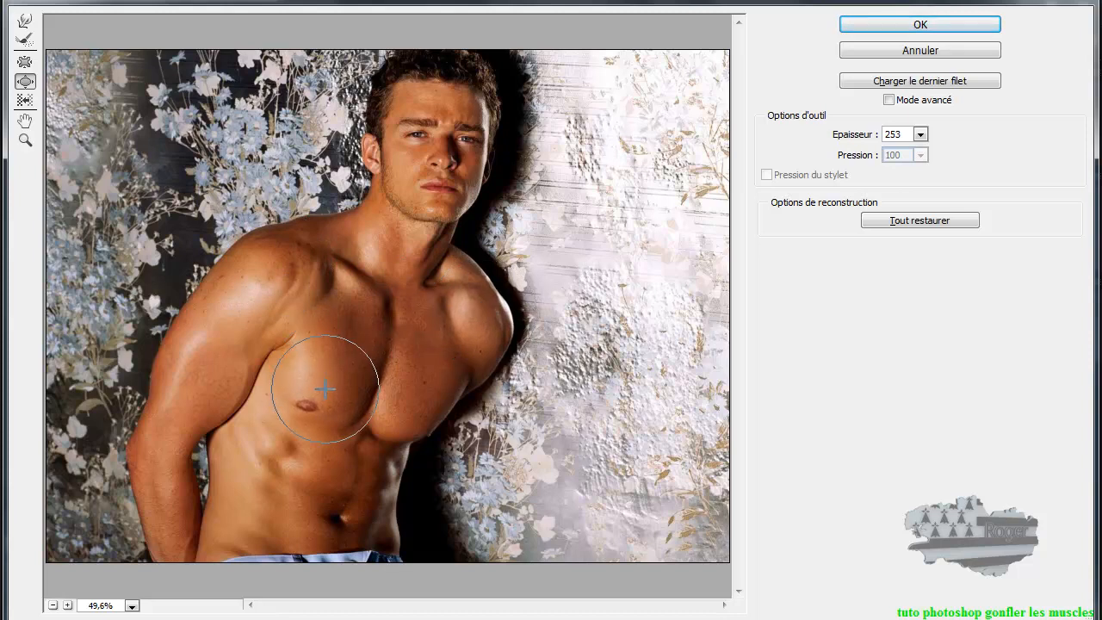
drag(325, 390, 322, 387)
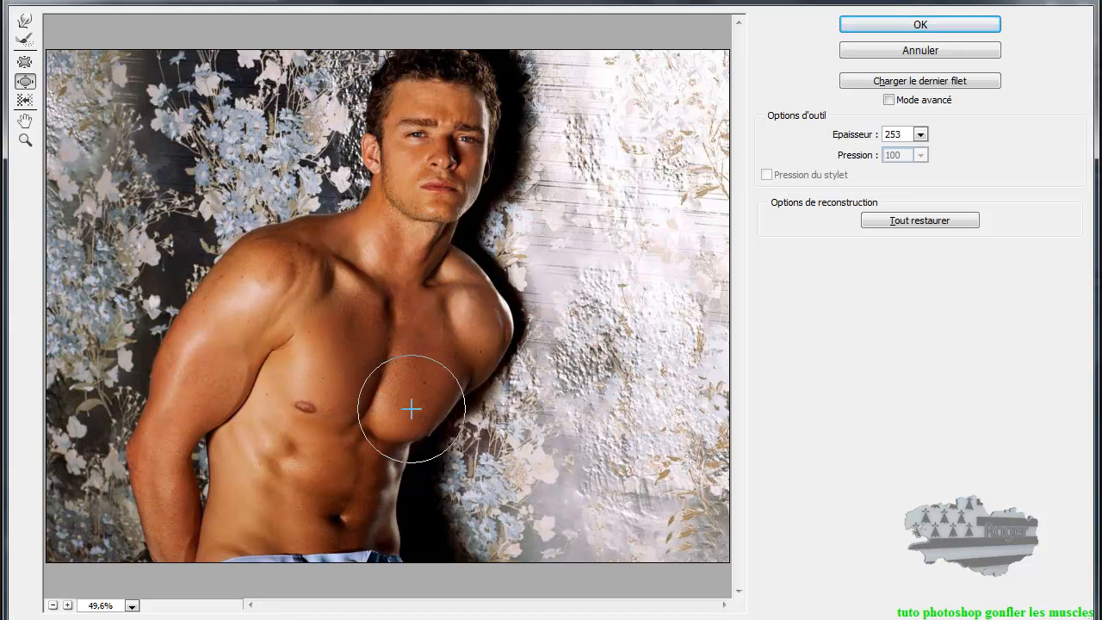
drag(412, 409, 406, 402)
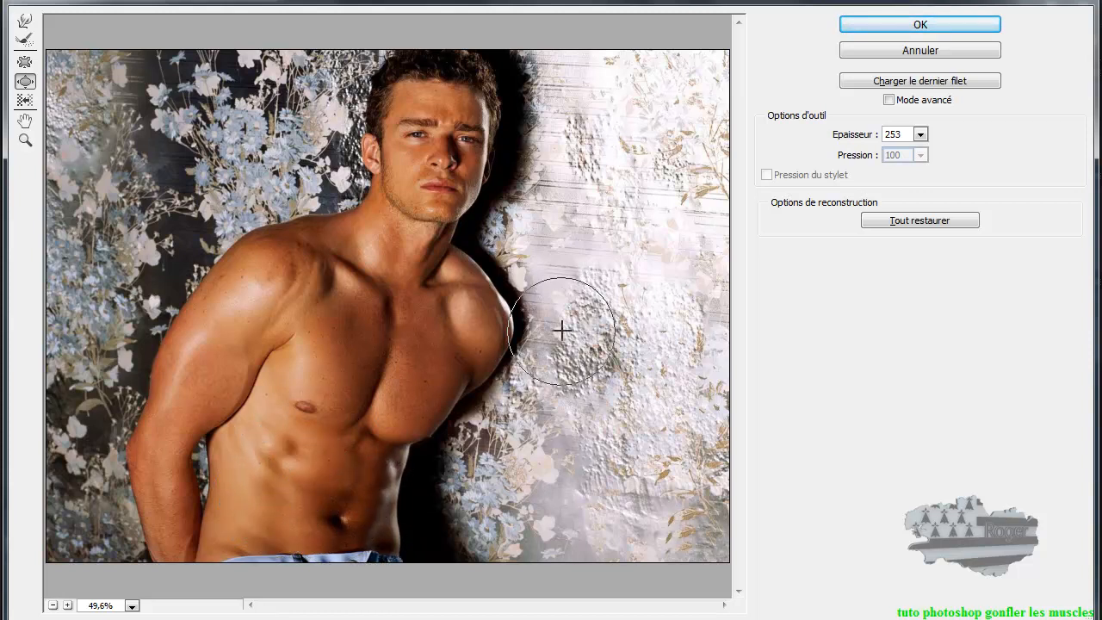
click(918, 28)
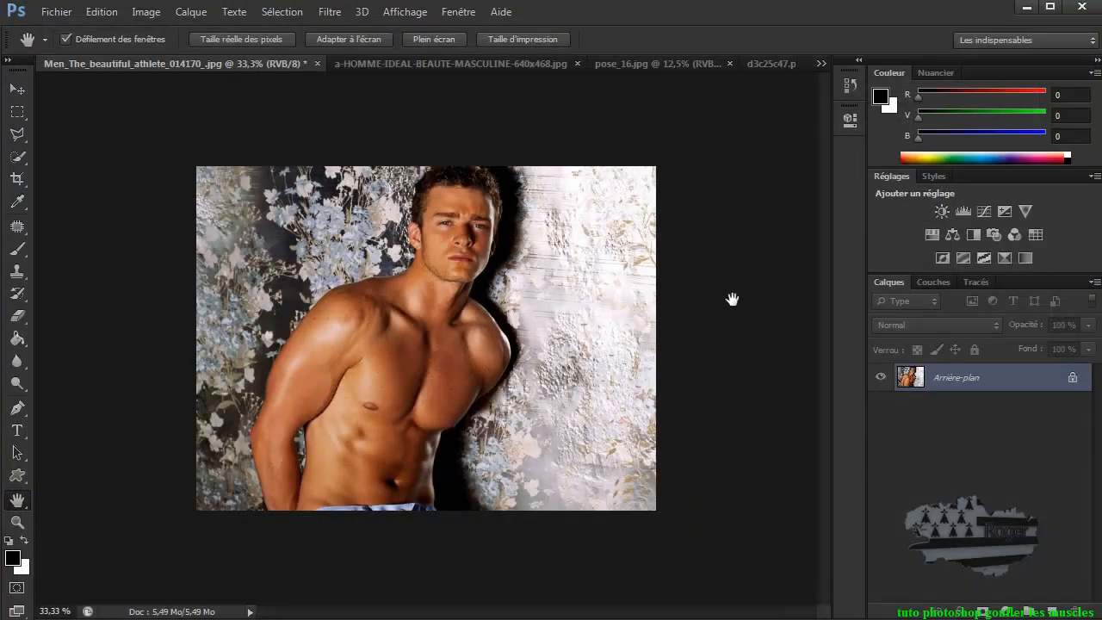
Undo and redo the Liquify edit repeatedly to compare the muscles before and after, ending with the edit undone.
key(ctrl+z)
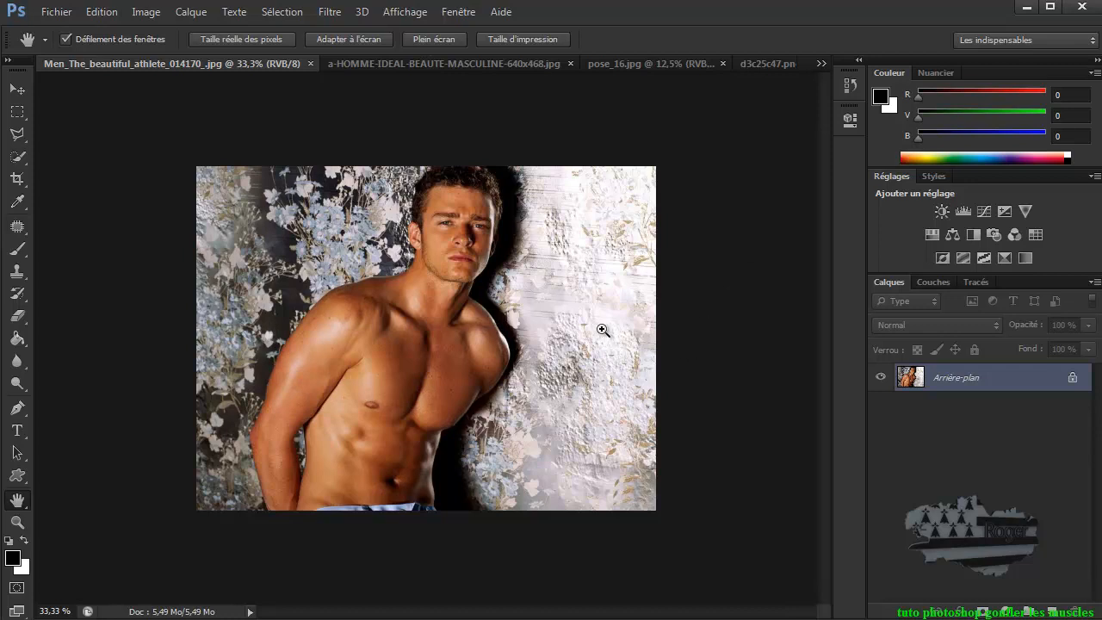
click(17, 89)
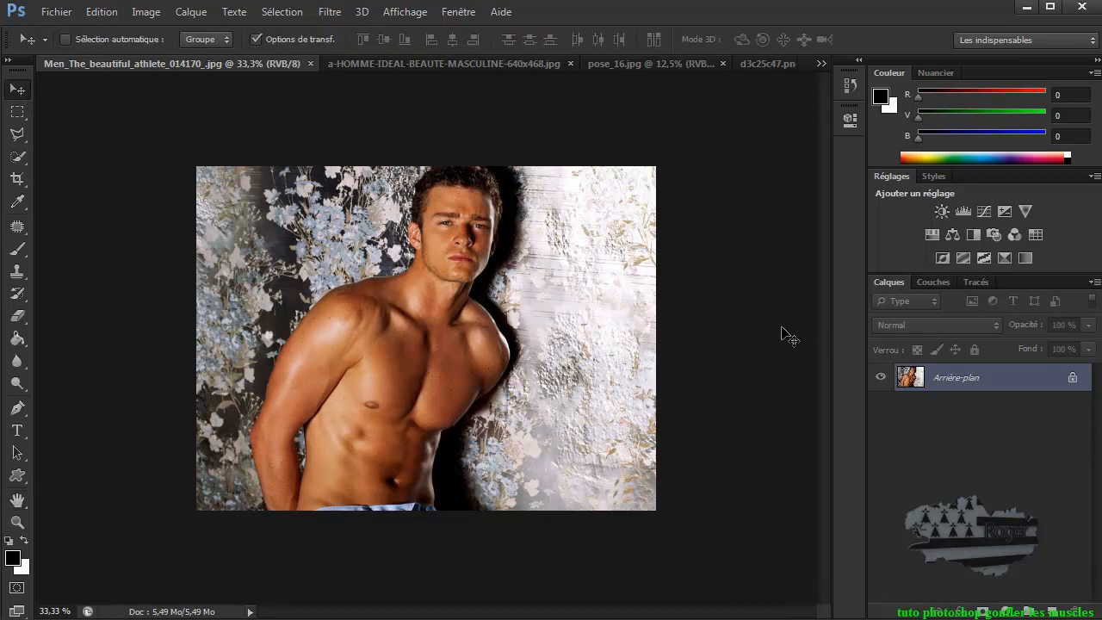
key(ctrl+z)
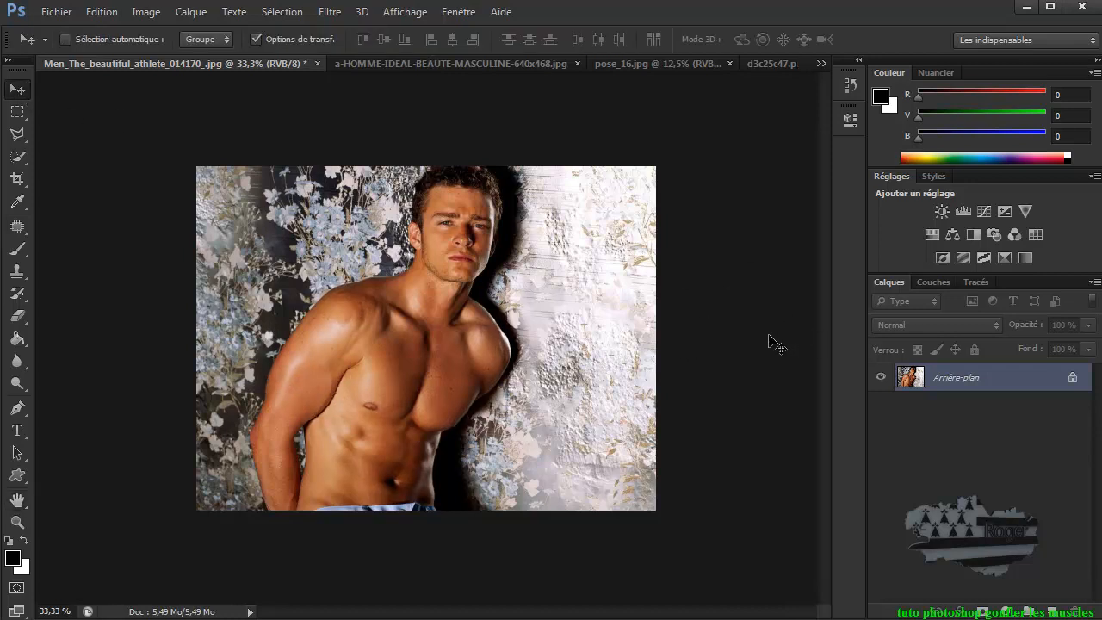
key(ctrl+z)
key(ctrl+z)
key(ctrl+z)
key(ctrl+z)
key(ctrl+z)
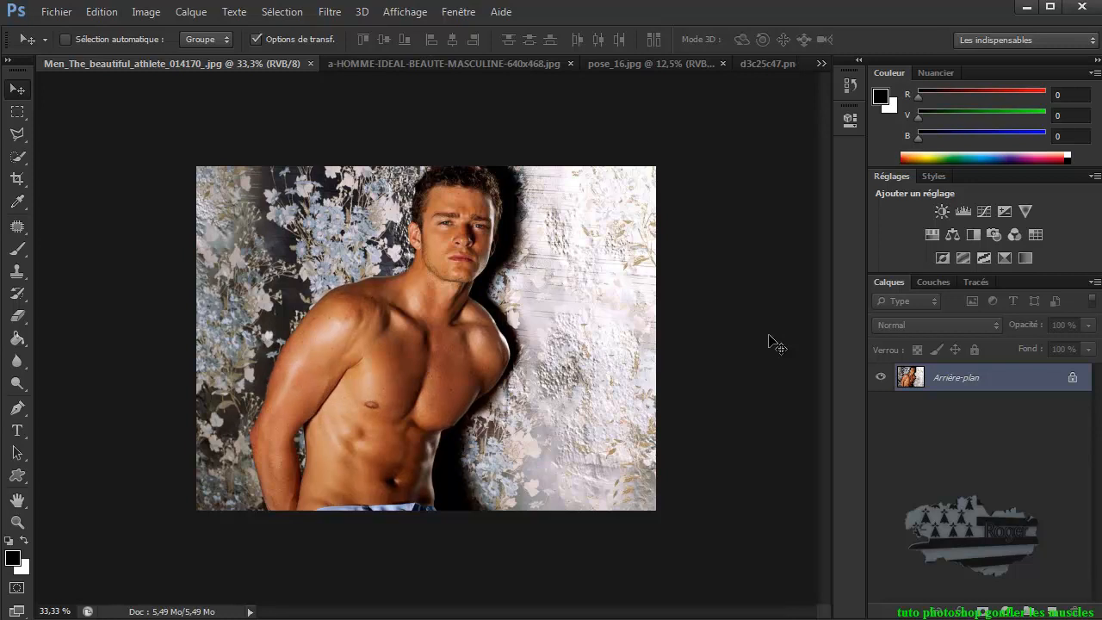
key(ctrl+z)
key(ctrl+z)
key(ctrl+z)
key(ctrl+z)
key(ctrl+z)
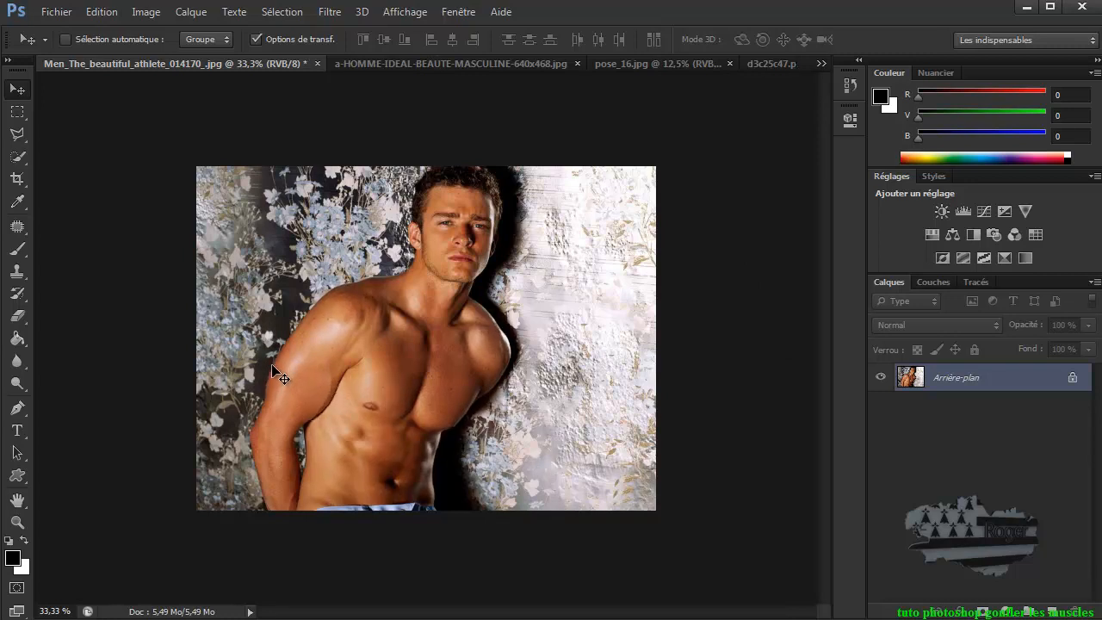
key(ctrl+z)
key(ctrl+z)
key(ctrl+z)
key(ctrl+z)
key(ctrl+z)
key(ctrl+z)
key(ctrl+z)
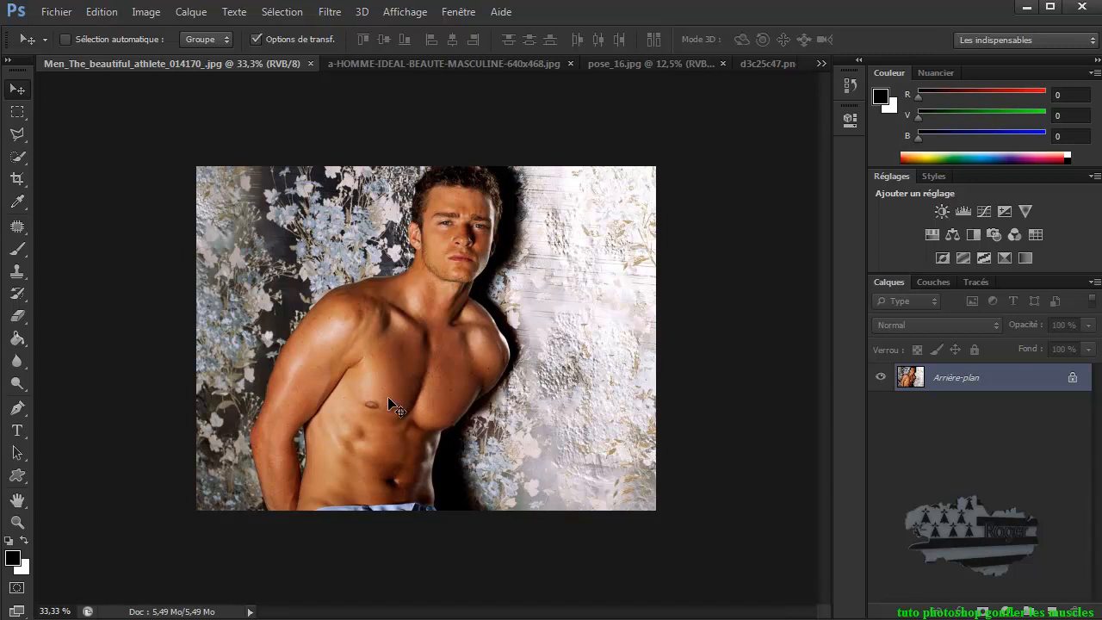
Switch to the a-HOMME-IDEAL-BEAUTE-MASCULINE-640x468.jpg image.
click(379, 61)
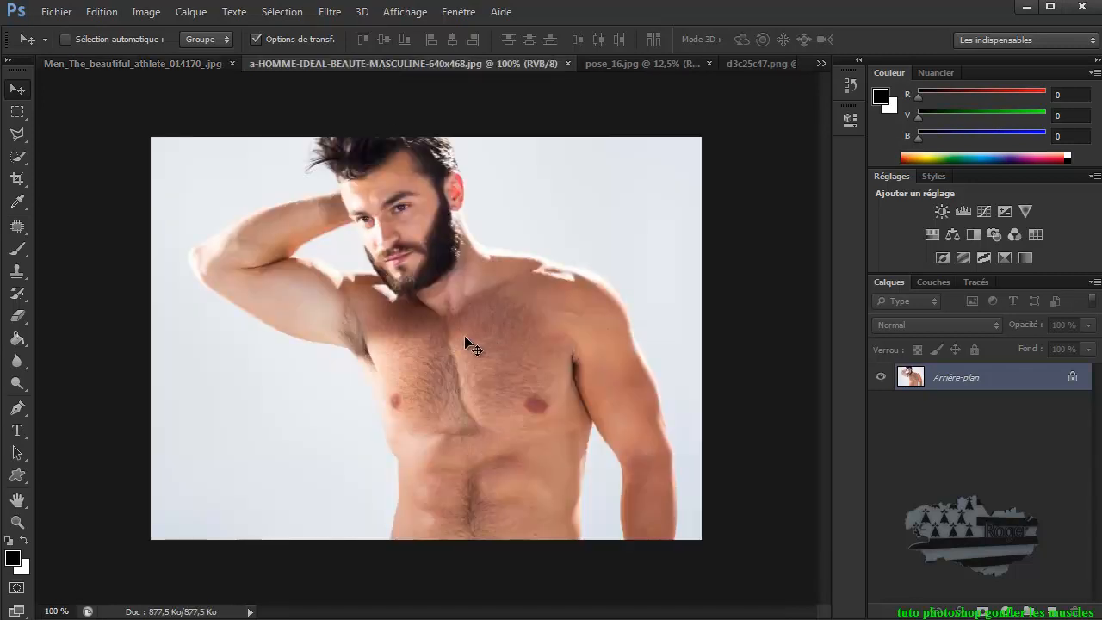
click(327, 12)
click(349, 123)
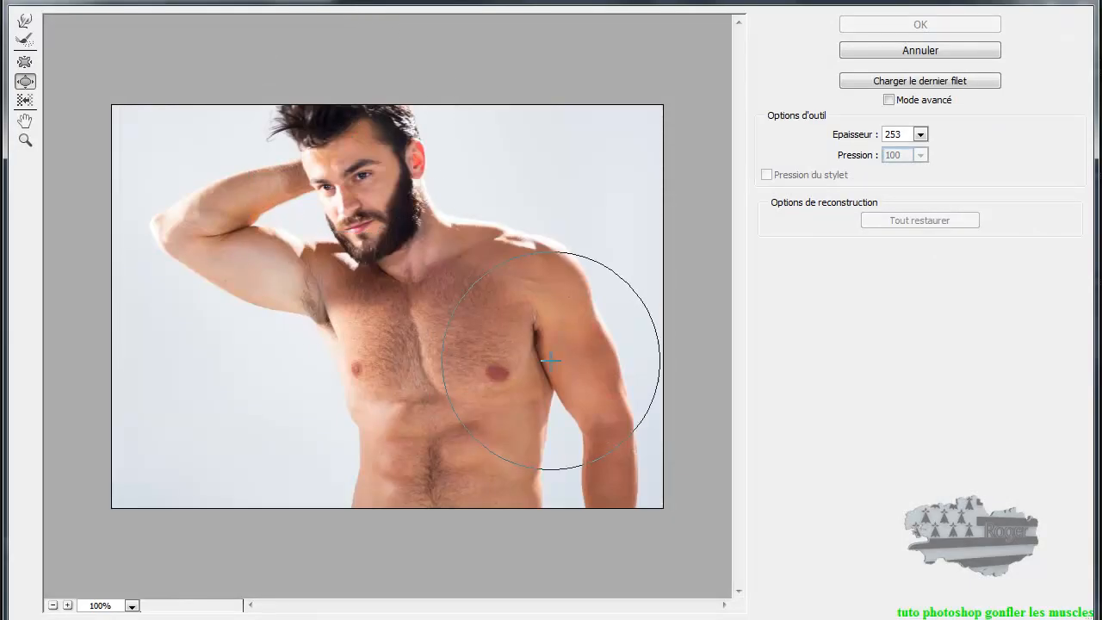
mouse_move(573, 362)
mouse_down()
mouse_move(580, 358)
mouse_move(531, 375)
mouse_move(583, 364)
mouse_move(558, 377)
mouse_up()
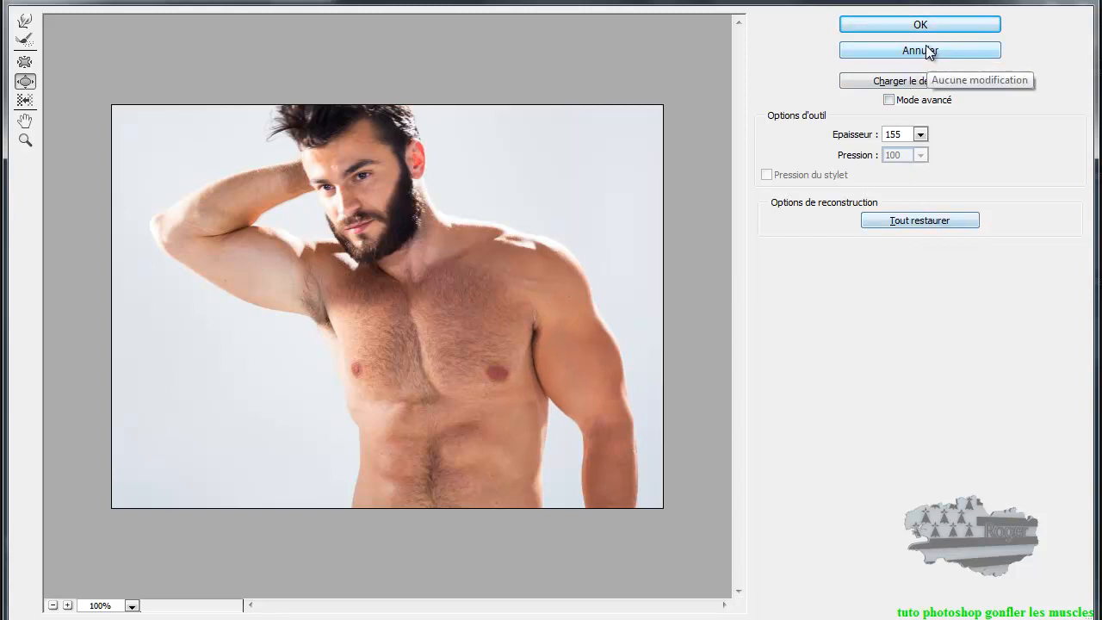
click(920, 49)
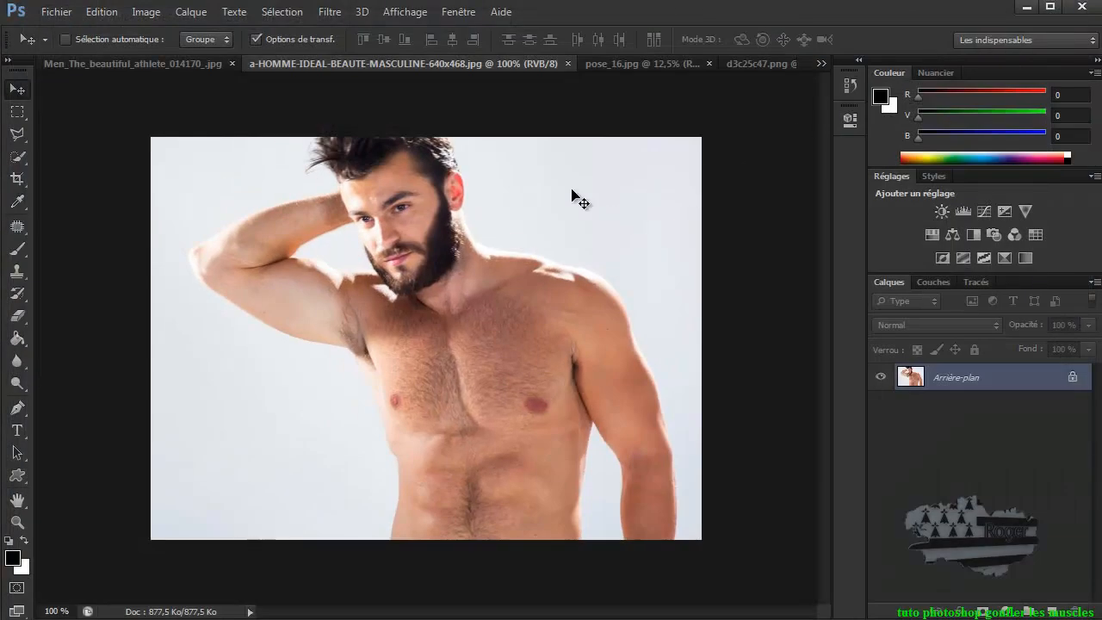
Duplicate the background layer and outline the lowered arm from shoulder to just below the elbow with a Polygonal Lasso selection.
drag(1008, 393, 1053, 613)
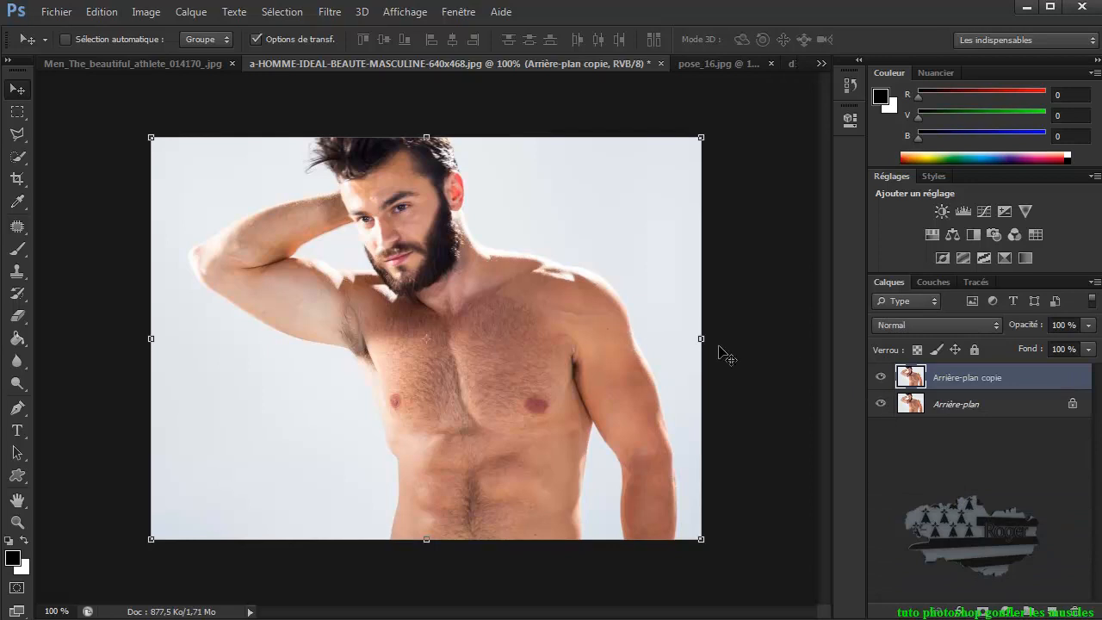
click(19, 135)
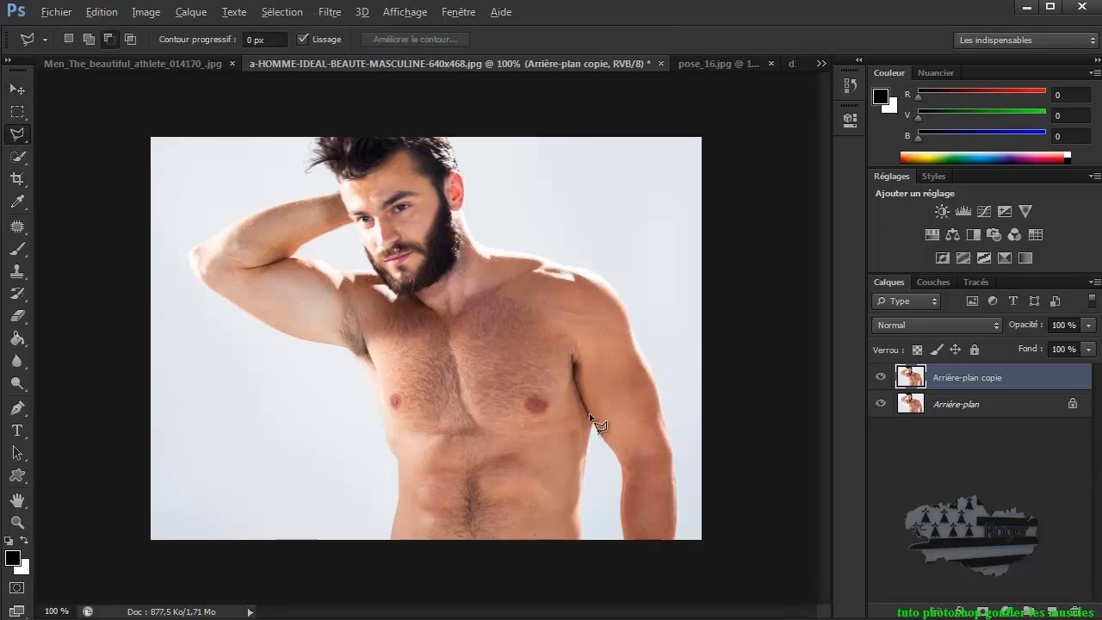
scroll(625, 443, up, 5)
scroll(702, 482, up, 2)
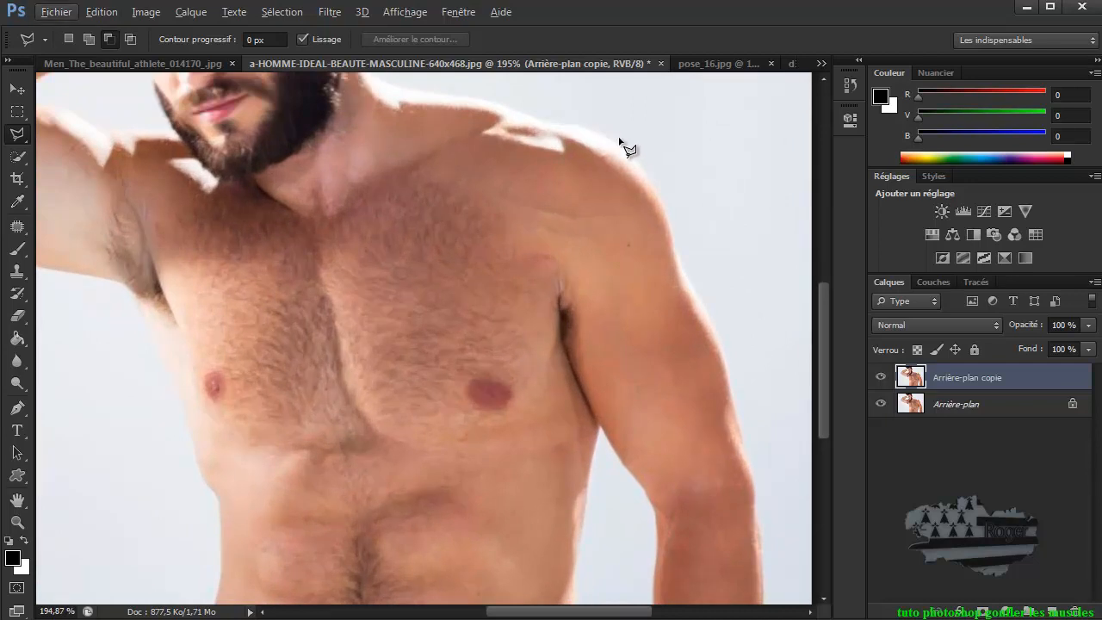
click(588, 127)
click(560, 308)
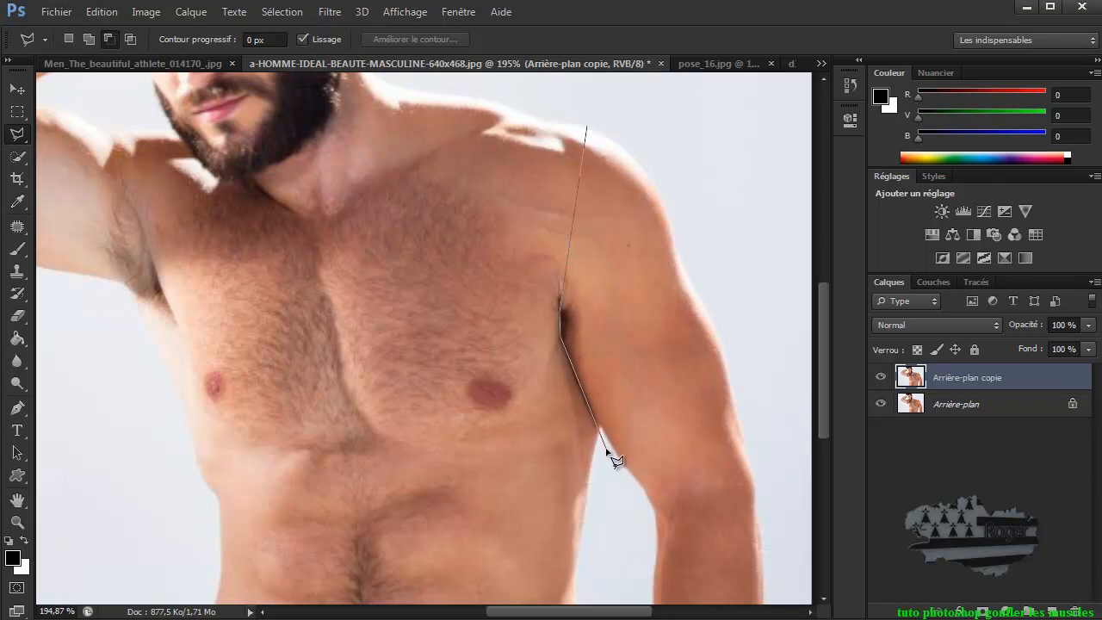
click(624, 541)
click(791, 515)
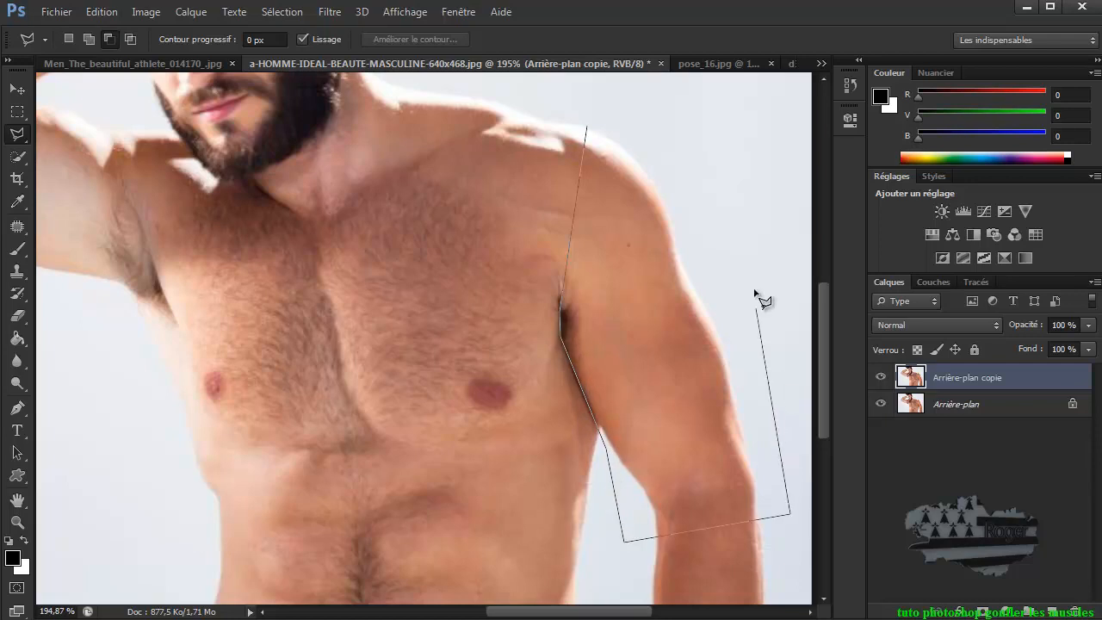
double_click(746, 121)
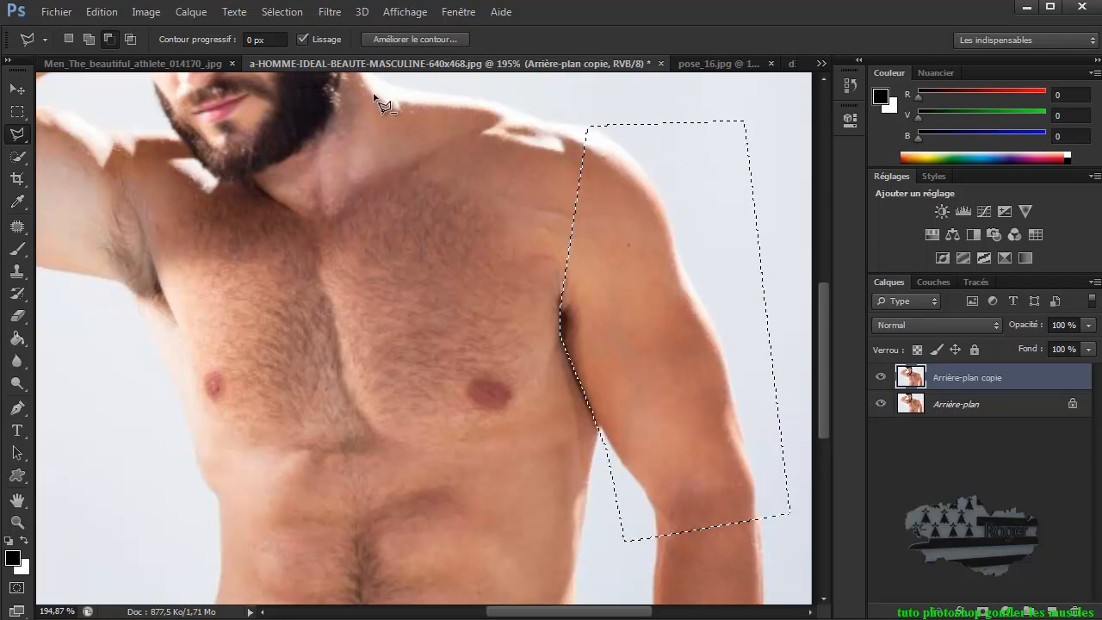
Bloat the selected upper arm in Liquify with the 155 brush, working at 300% zoom, and apply the filter.
click(17, 89)
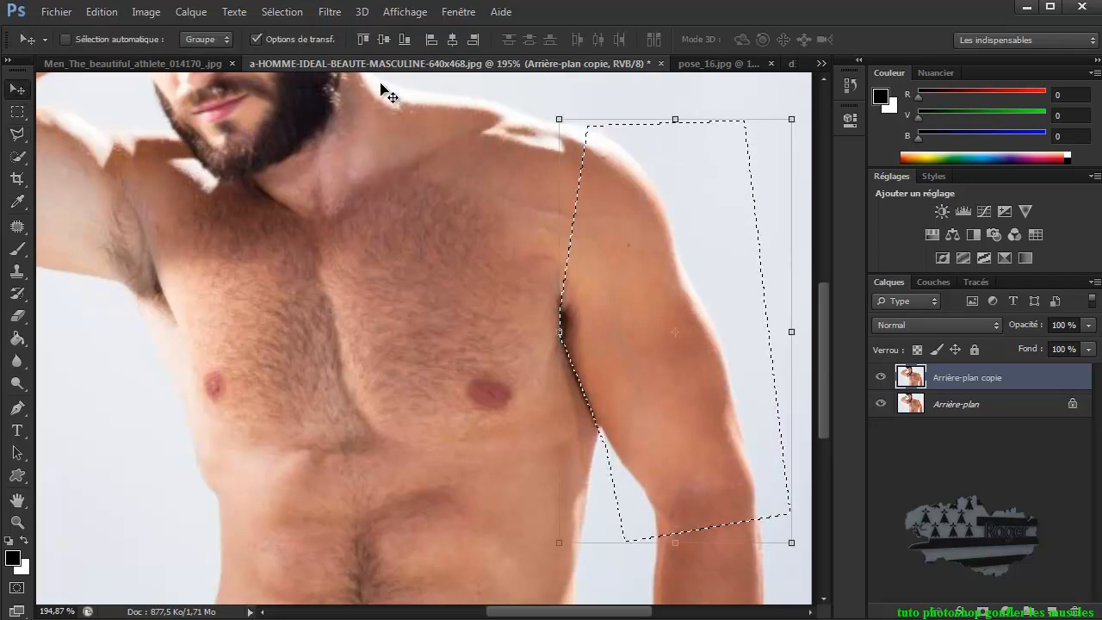
click(330, 12)
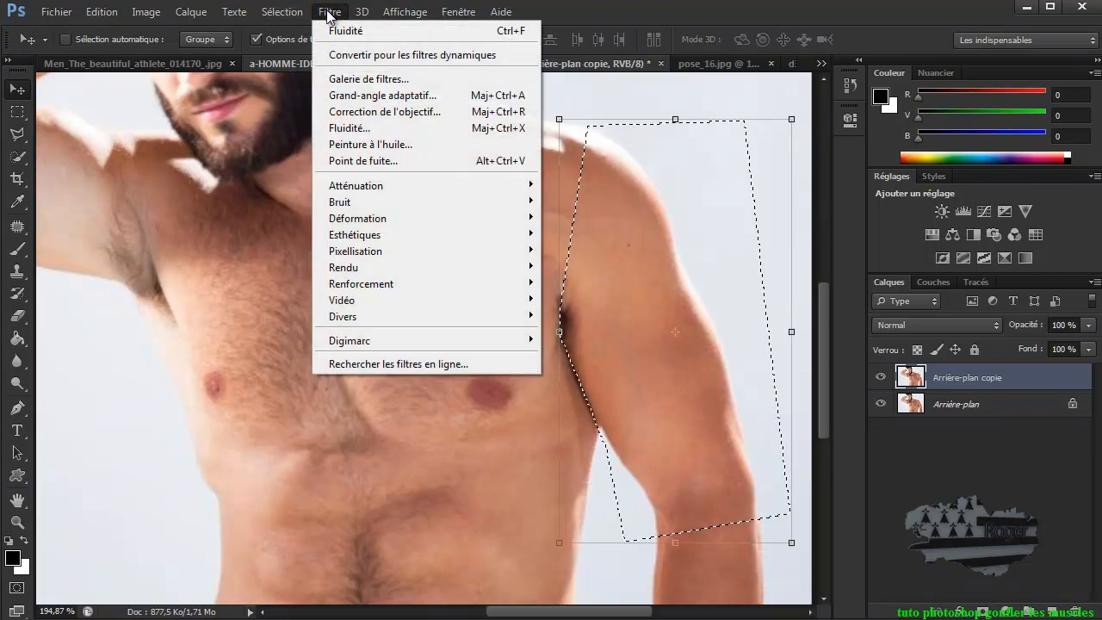
click(362, 130)
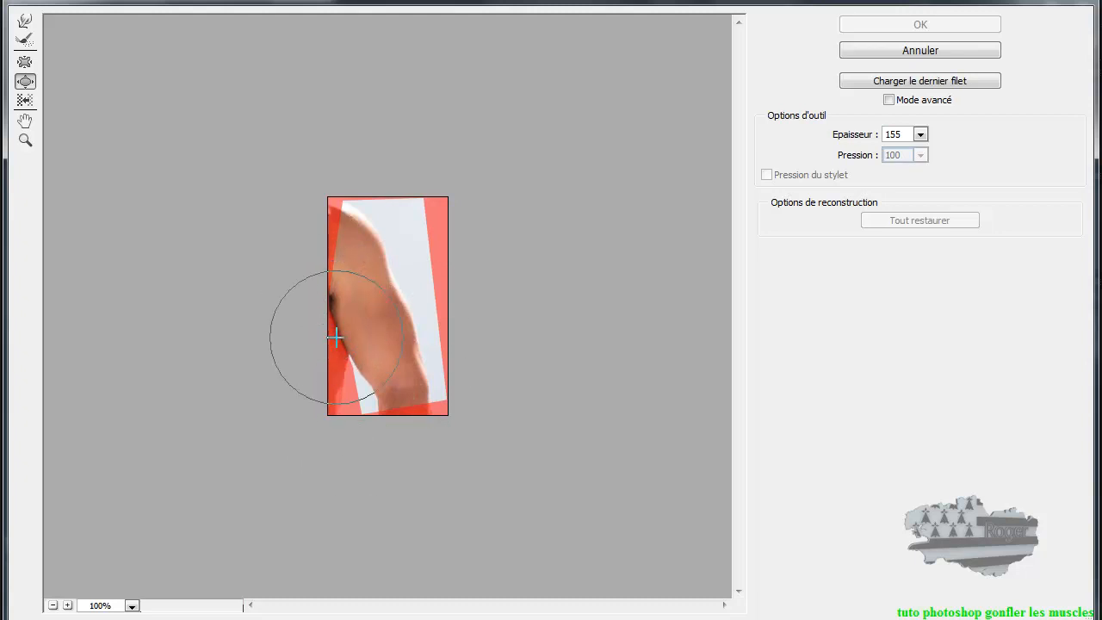
click(369, 340)
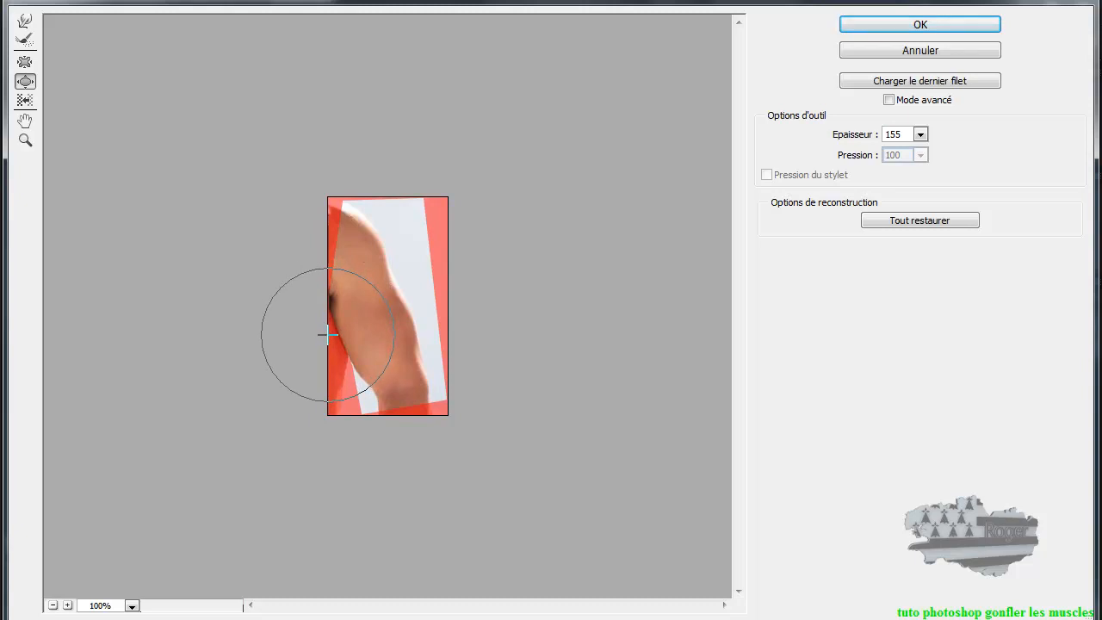
click(25, 141)
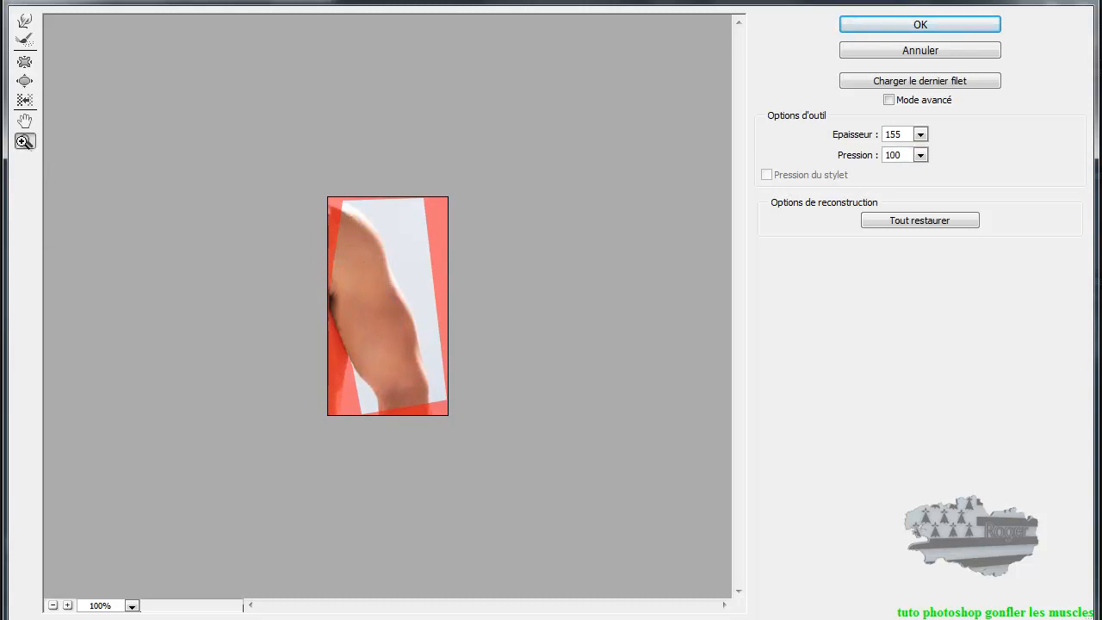
click(342, 329)
click(307, 350)
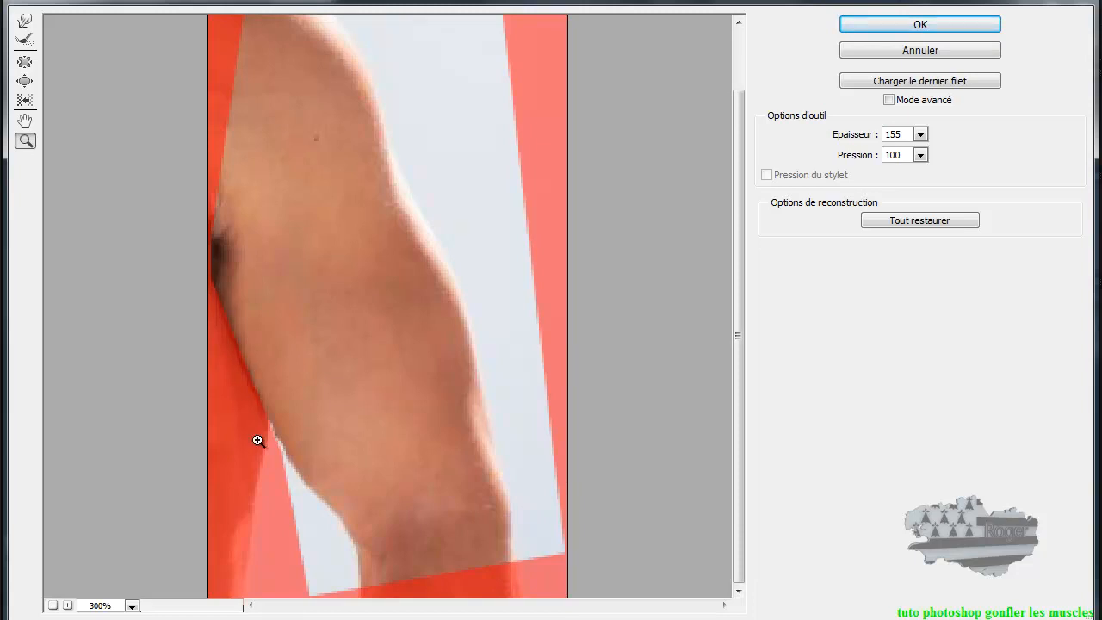
click(25, 81)
drag(353, 362, 352, 361)
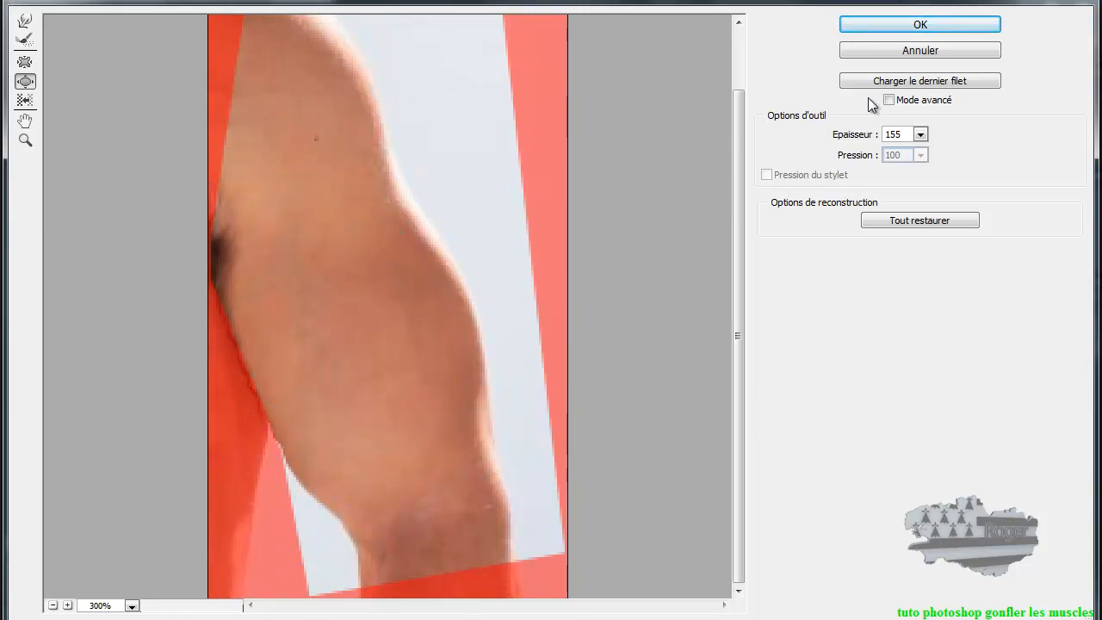
click(919, 29)
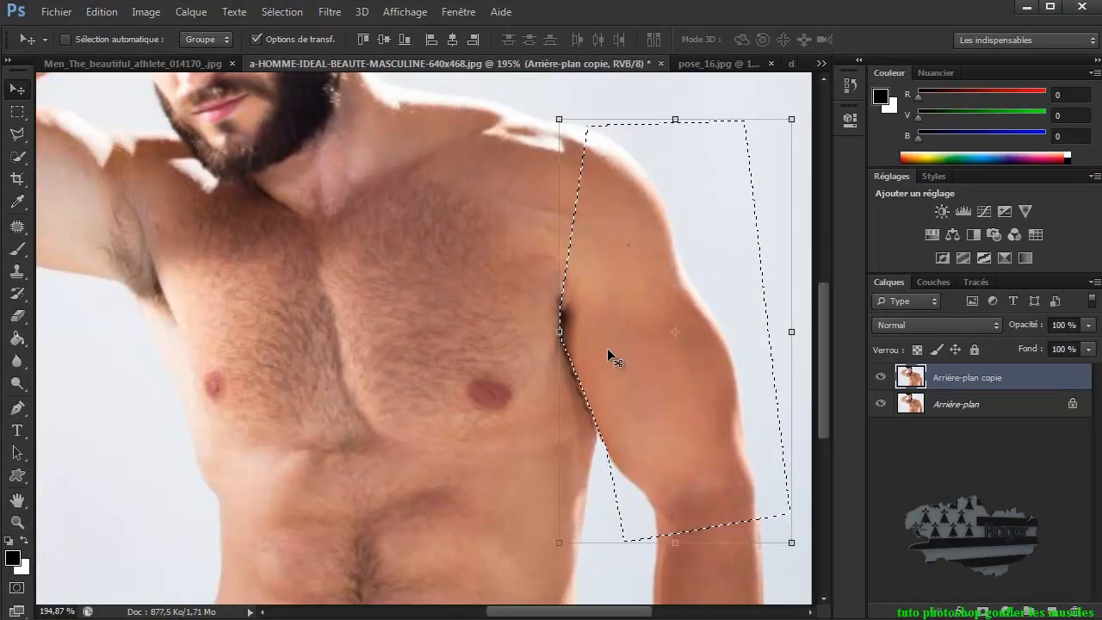
Clear the arm selection and toggle the duplicate layer's visibility to compare the arm before and after bloating.
click(282, 12)
click(303, 43)
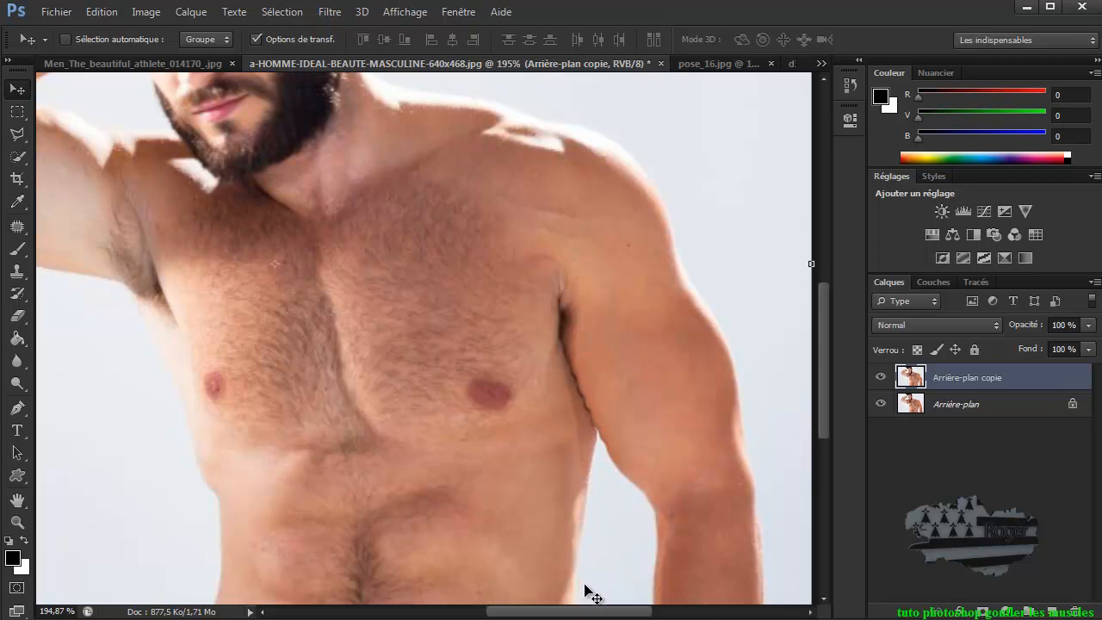
key(ctrl+t)
key(ctrl+d)
key(ctrl+z)
key(ctrl+d)
key(ctrl+z)
key(ctrl+d)
click(879, 379)
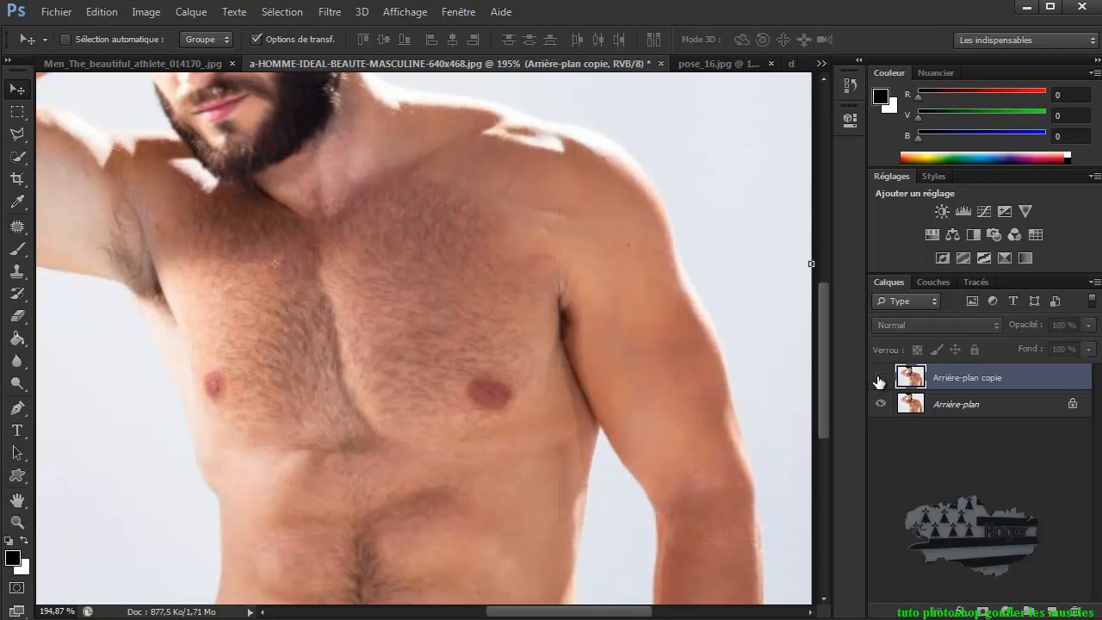
click(879, 379)
click(880, 379)
click(879, 380)
click(879, 380)
Reselect the arm outline and compare the bloated duplicate with the original, ending with the duplicate hidden.
click(281, 13)
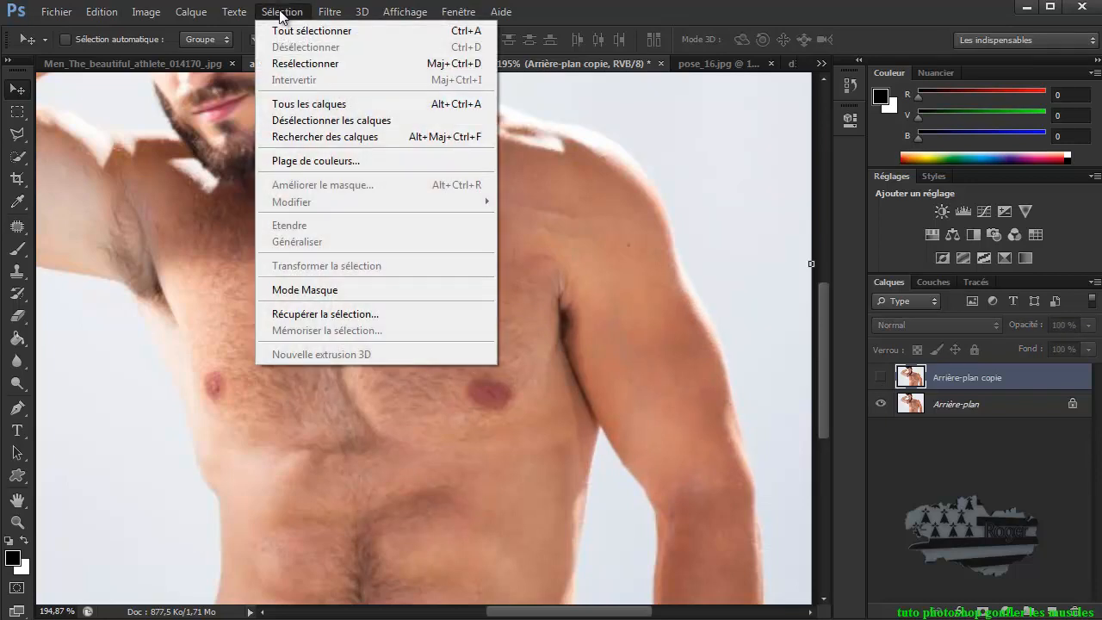
click(296, 63)
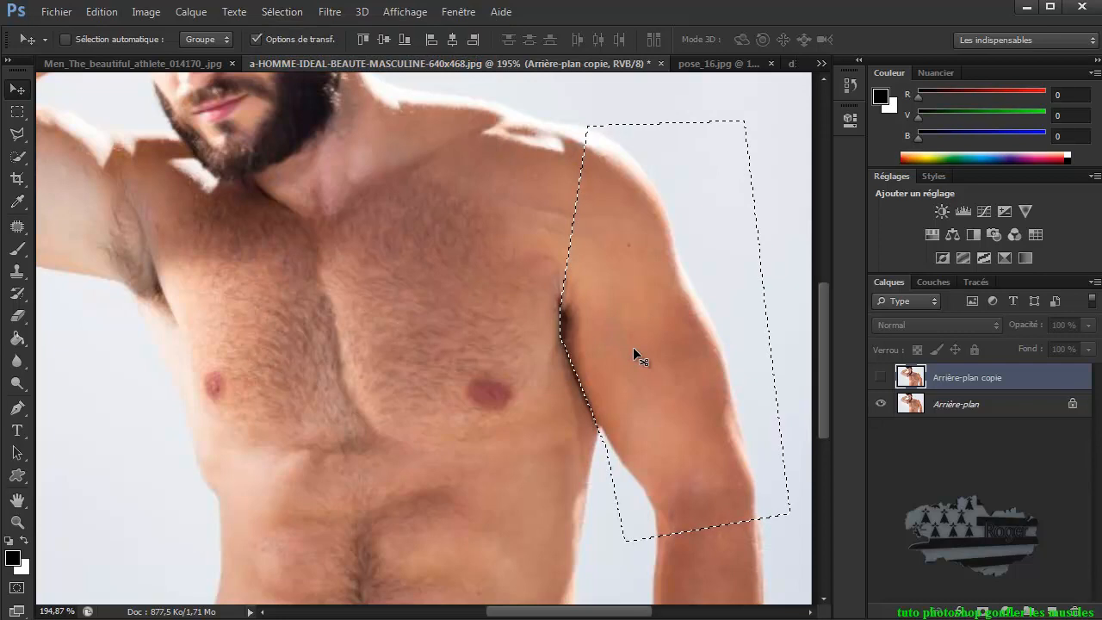
click(879, 377)
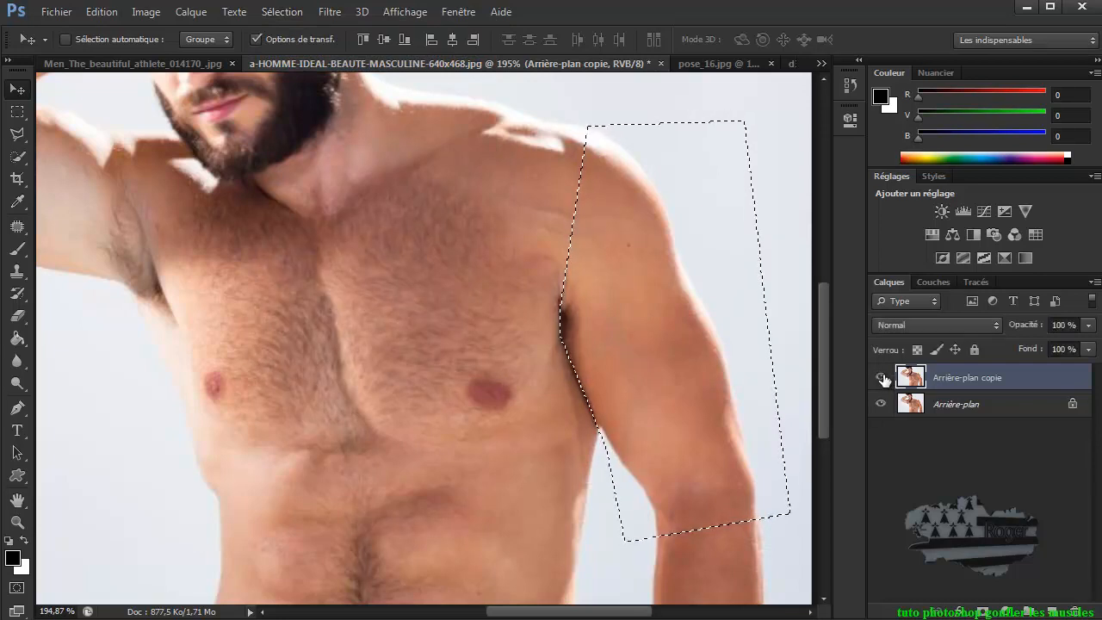
click(881, 377)
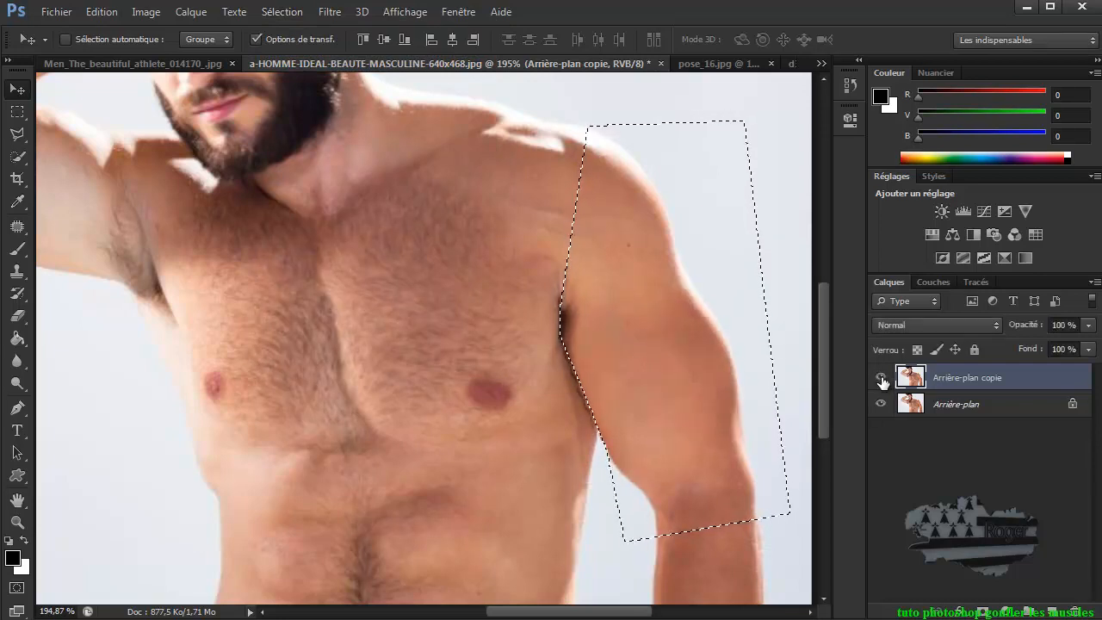
click(880, 378)
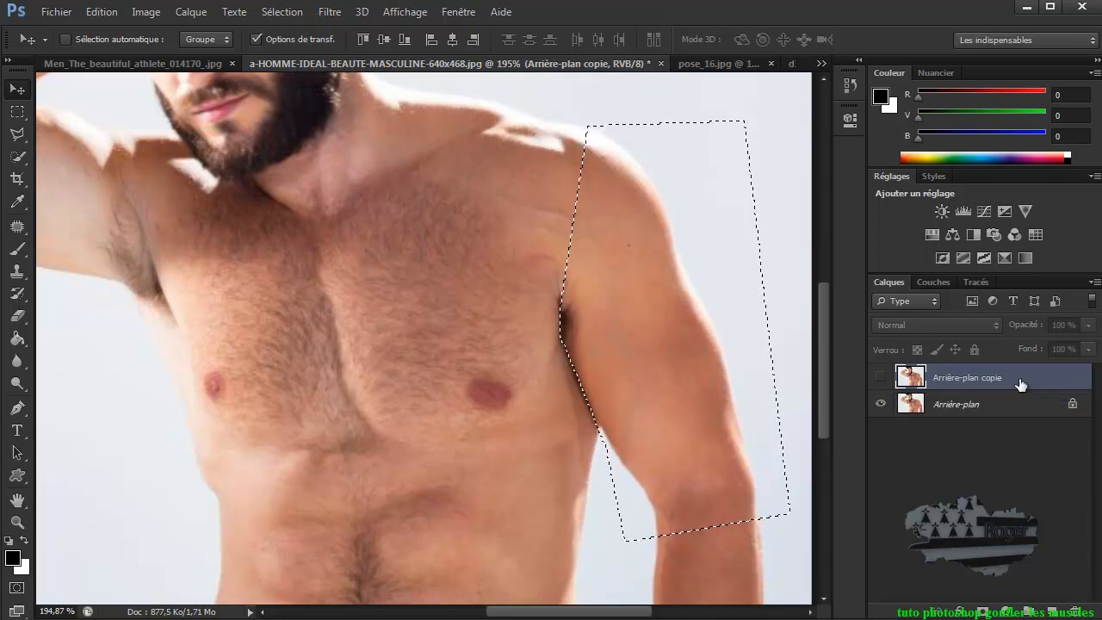
Replace the bloated duplicate with a fresh copy of the background layer and copy the selected arm to a new layer.
drag(1019, 379, 1075, 611)
drag(996, 381, 1053, 608)
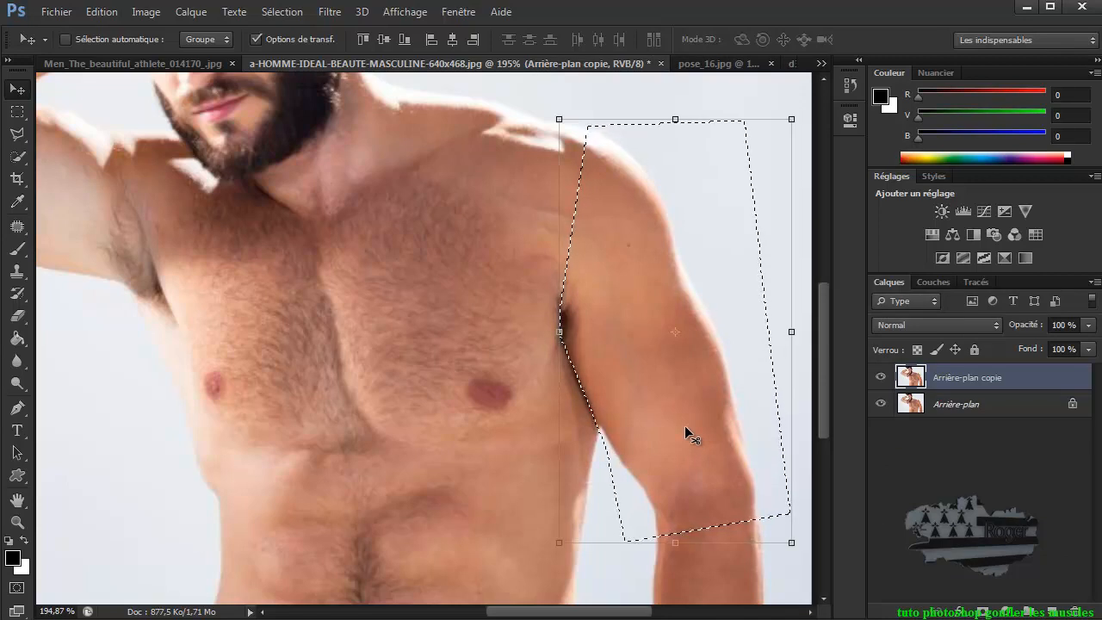
key(ctrl+j)
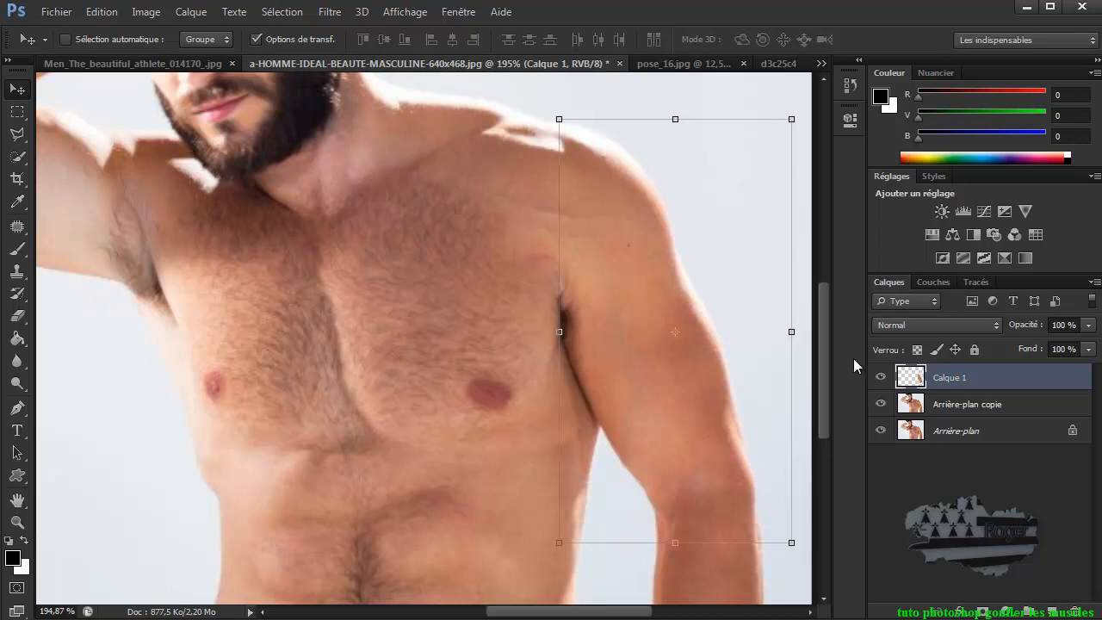
Hide the background layer and its full duplicate so only the arm cutout is displayed.
click(881, 431)
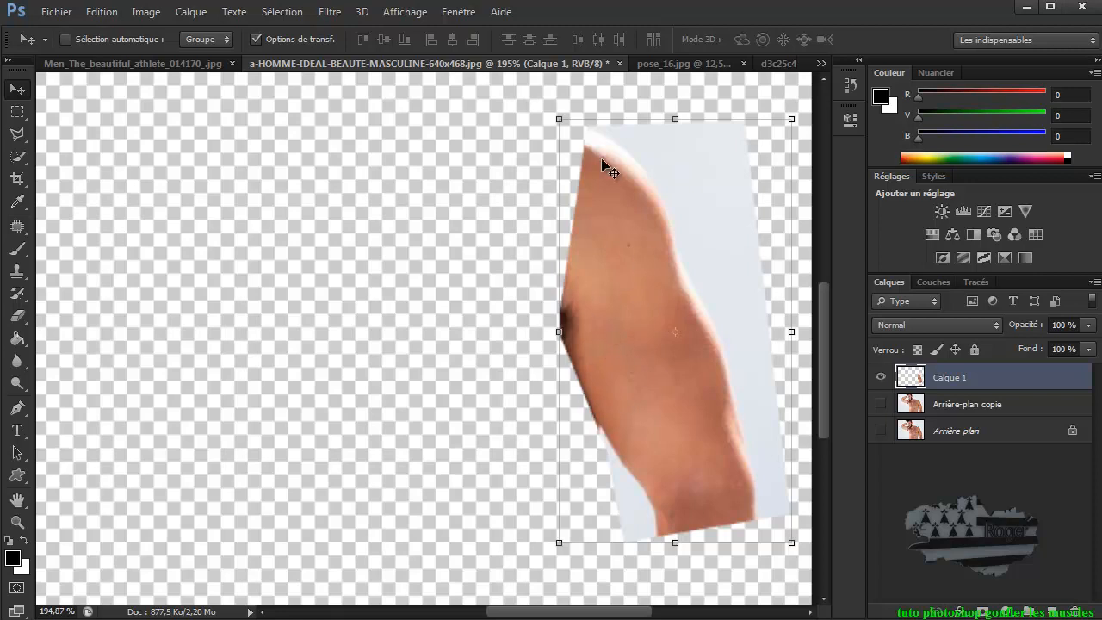
click(880, 404)
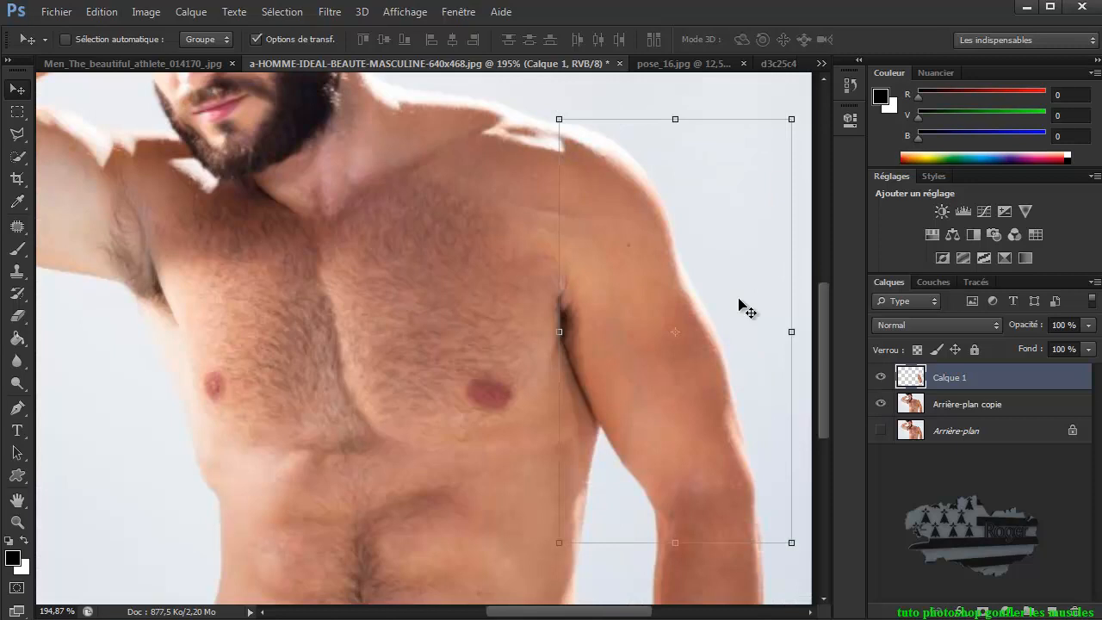
click(883, 407)
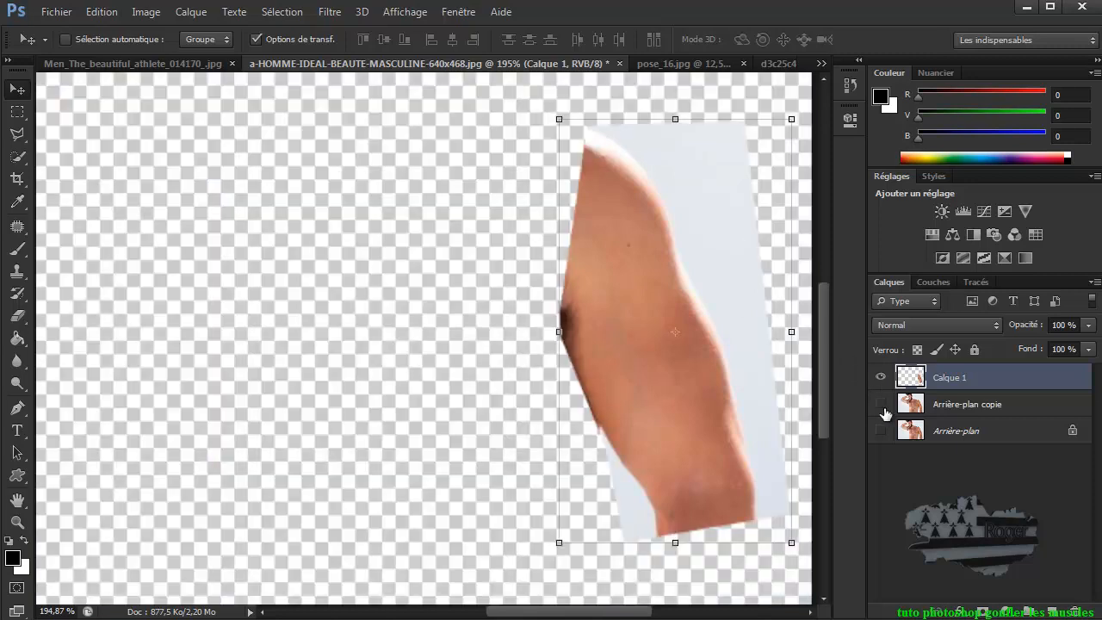
click(881, 405)
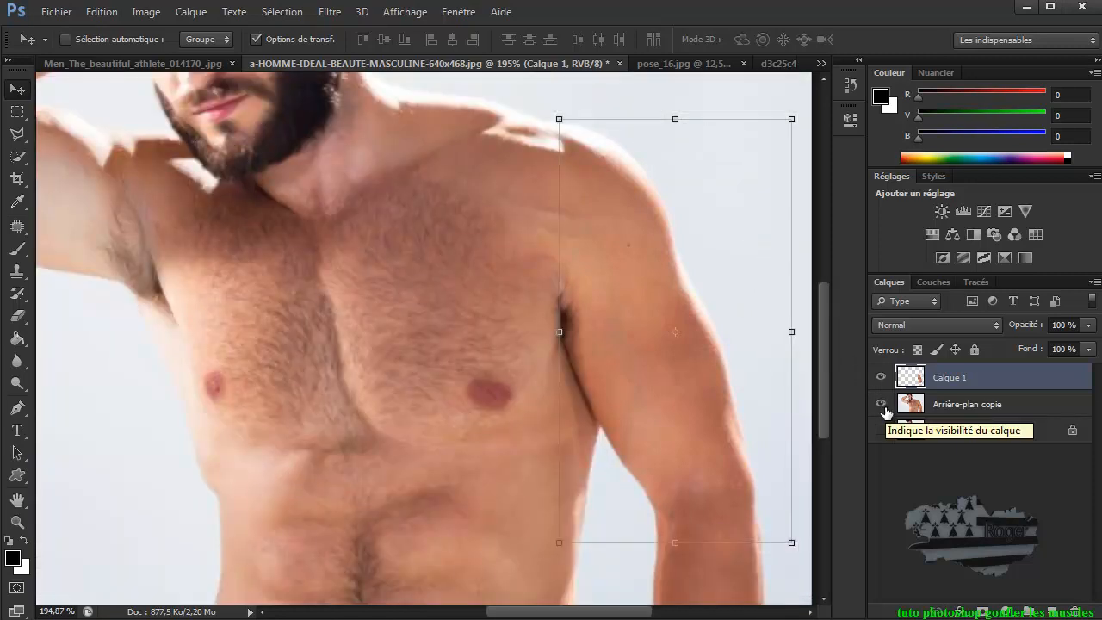
click(882, 405)
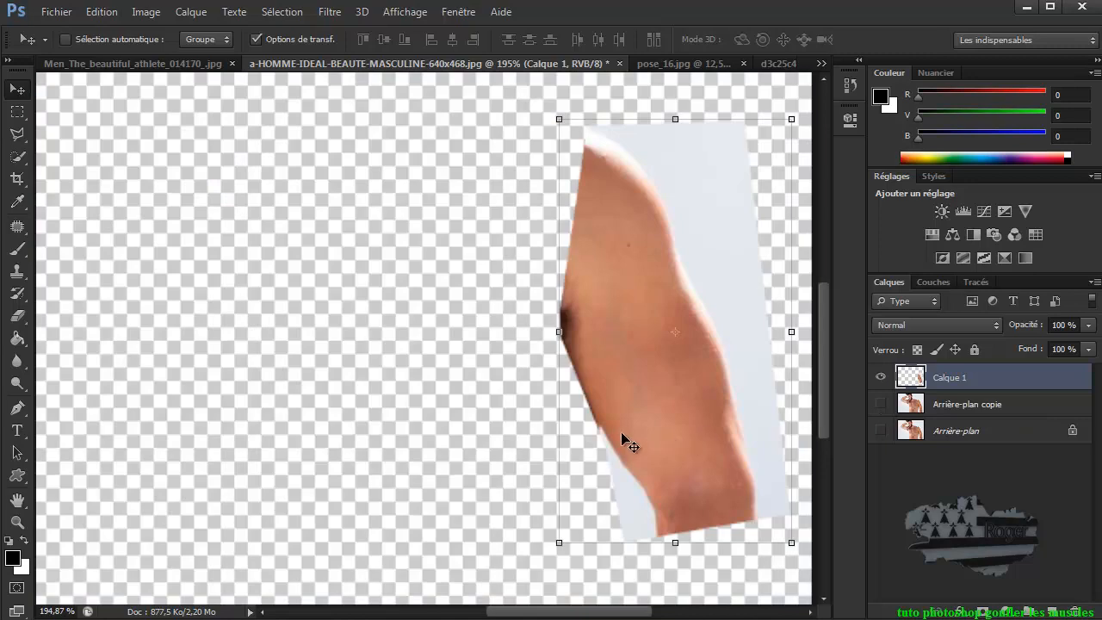
Try a 29 px Eraser at 100% hardness on the cutout's inner arm edge, and undo the stroke.
scroll(623, 442, up, 3)
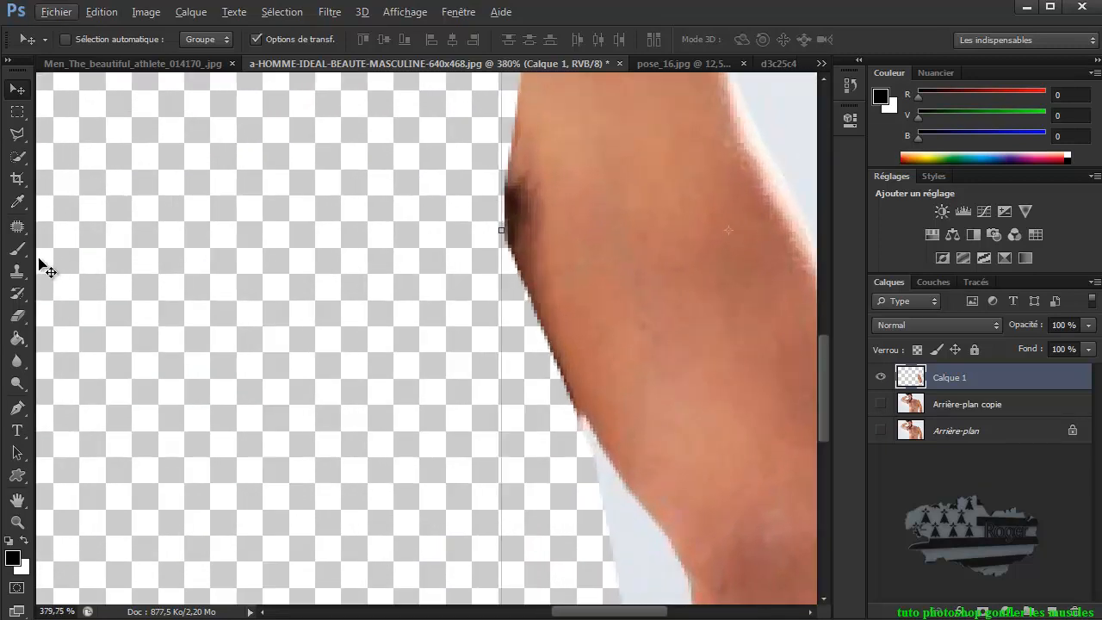
click(17, 315)
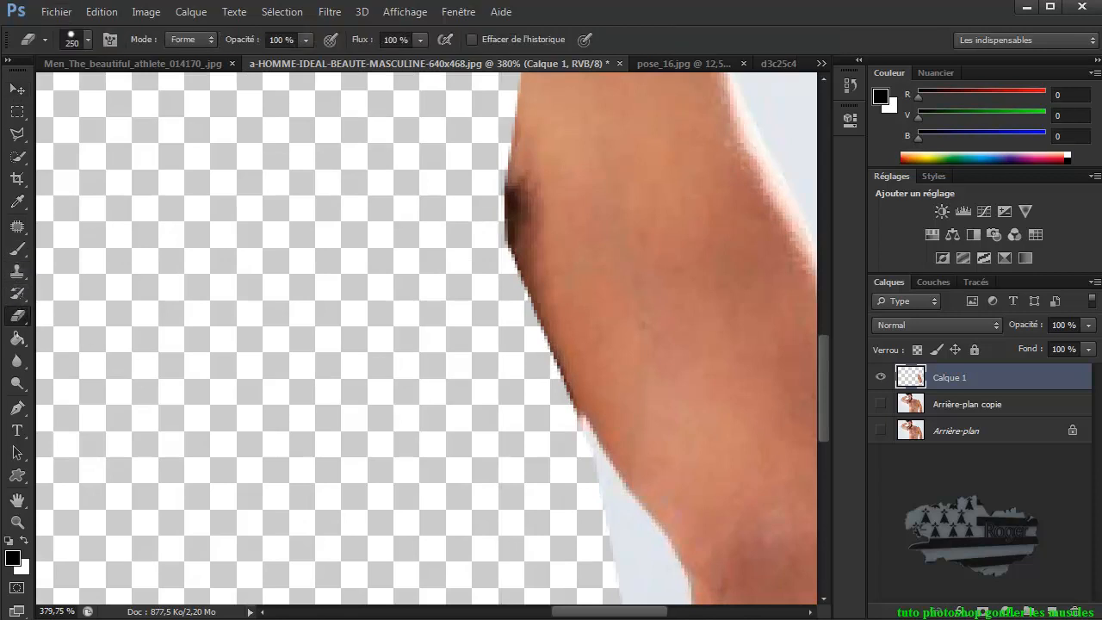
mouse_move(374, 376)
mouse_down()
mouse_move(292, 374)
mouse_move(188, 403)
mouse_move(66, 457)
mouse_move(24, 493)
mouse_move(5, 487)
mouse_move(2, 499)
mouse_up()
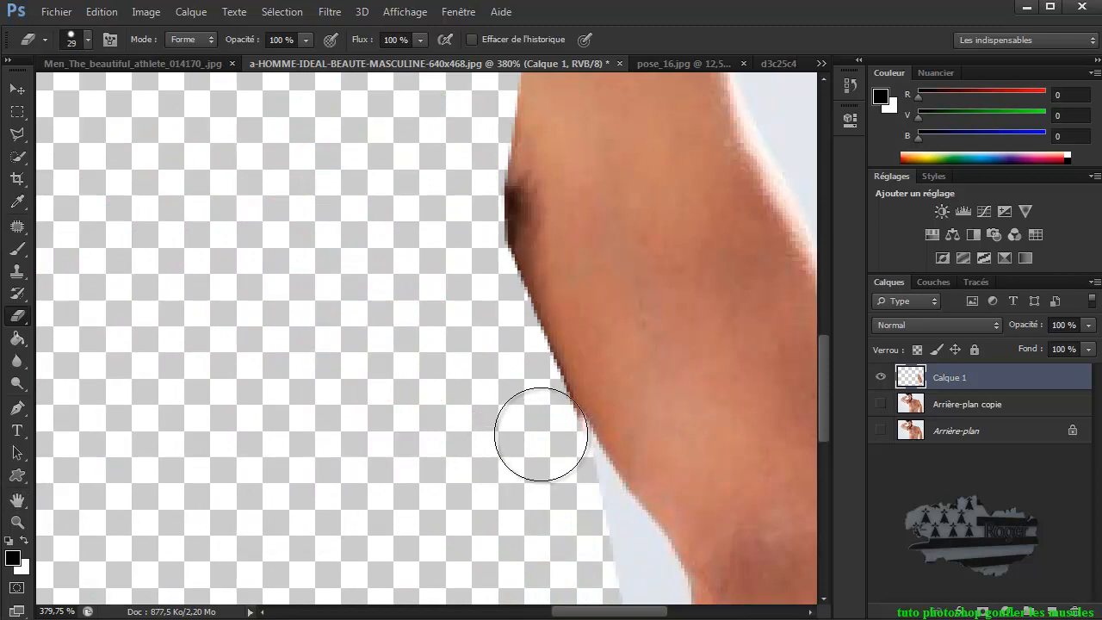
right_click(534, 435)
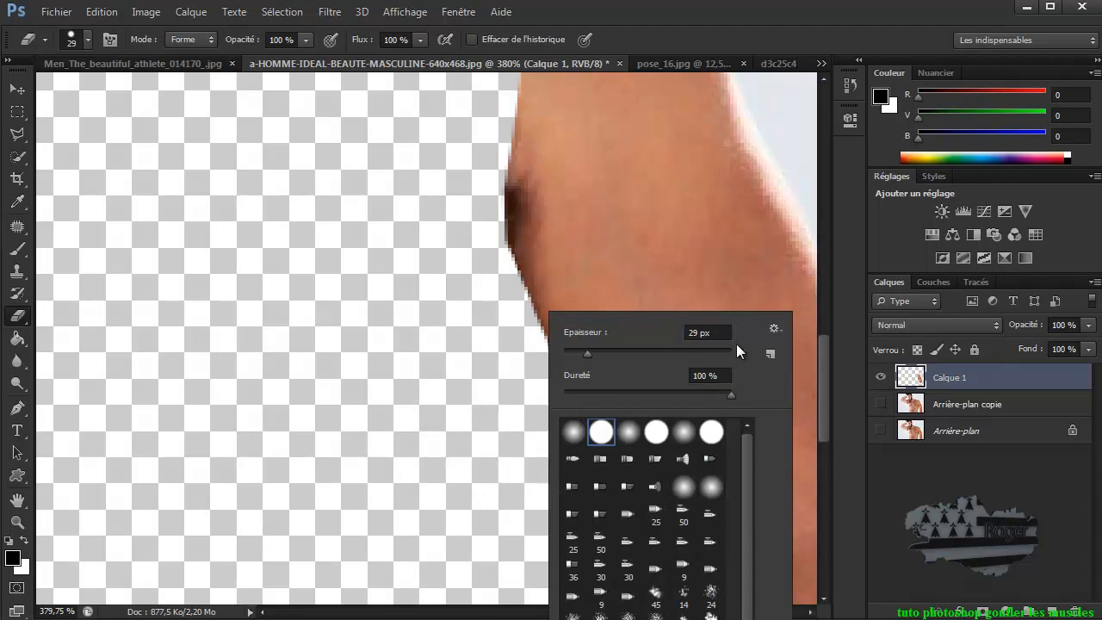
click(448, 350)
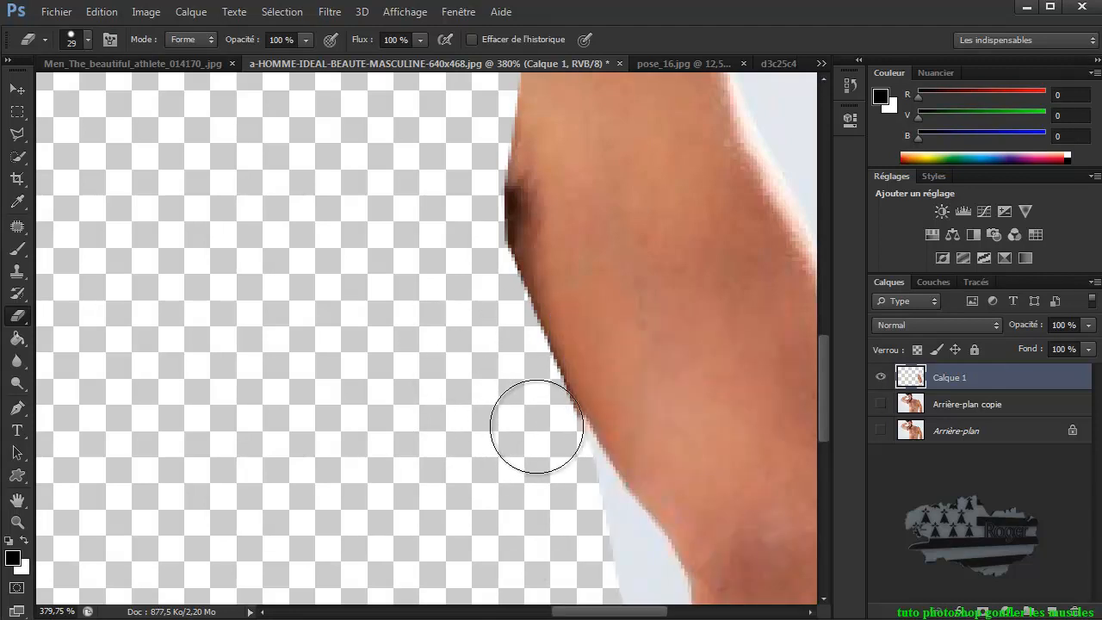
click(539, 429)
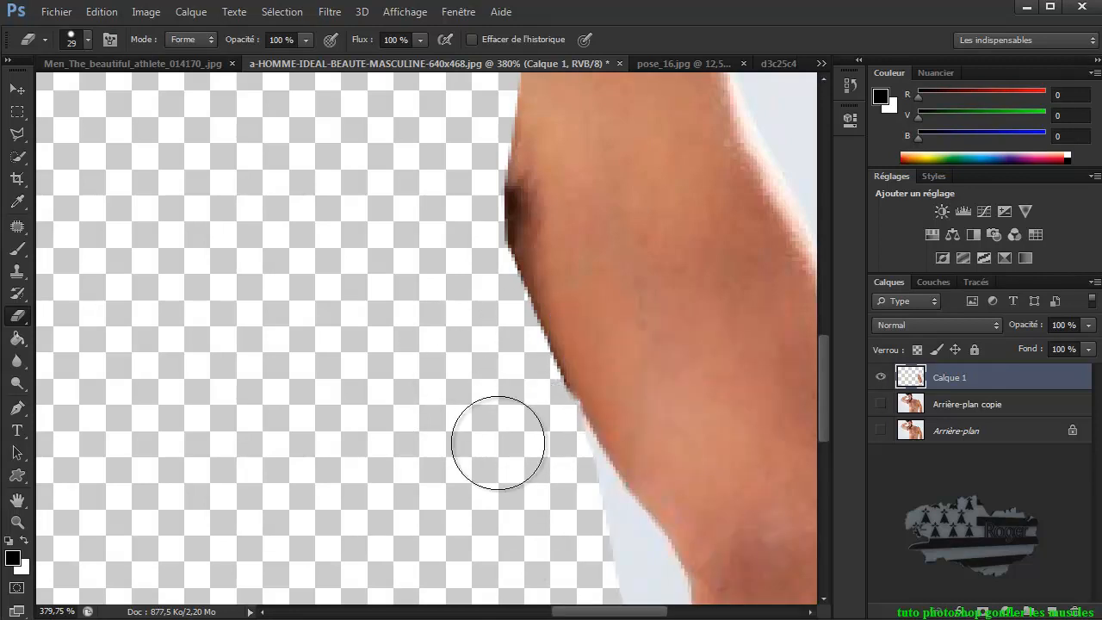
click(103, 13)
click(108, 32)
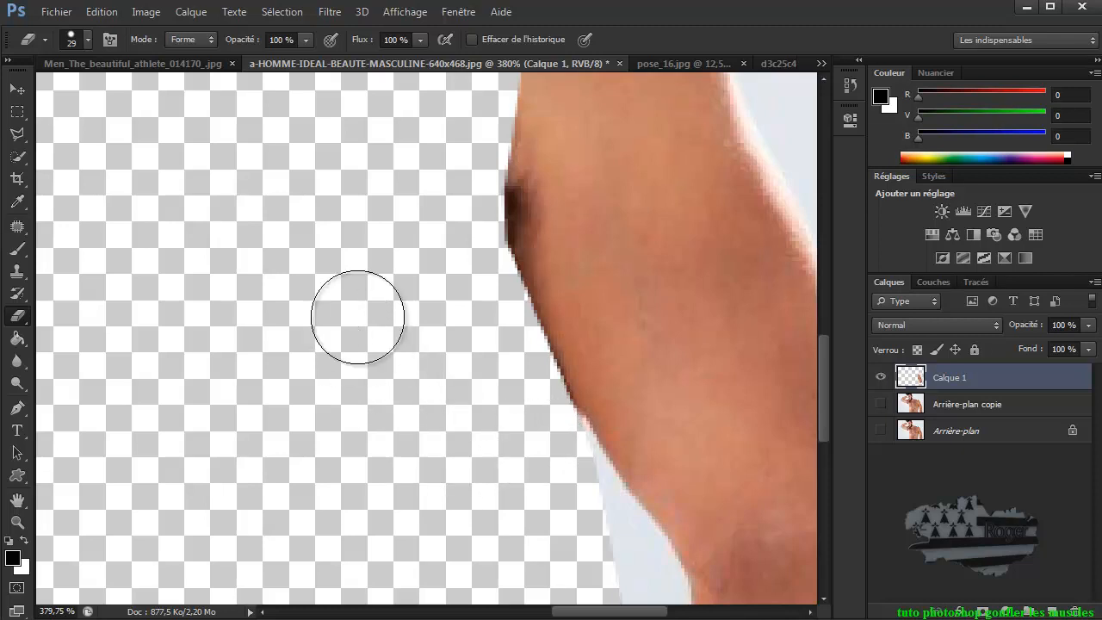
Bloat the upper arm and shoulder of the isolated cutout in Liquify with the 155 brush and apply the filter.
click(18, 89)
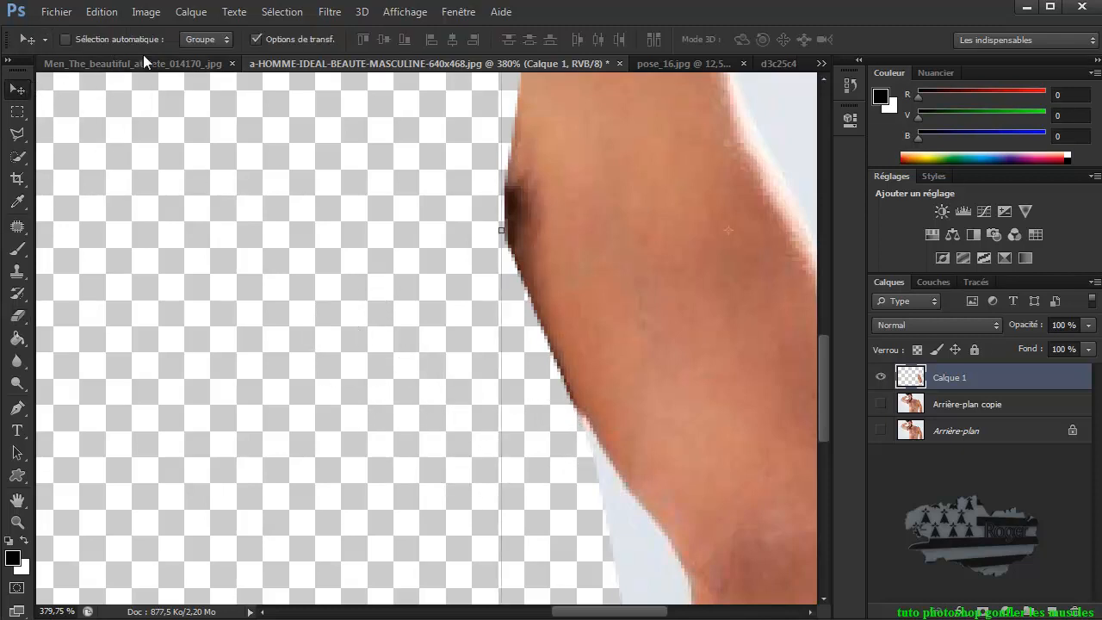
click(327, 15)
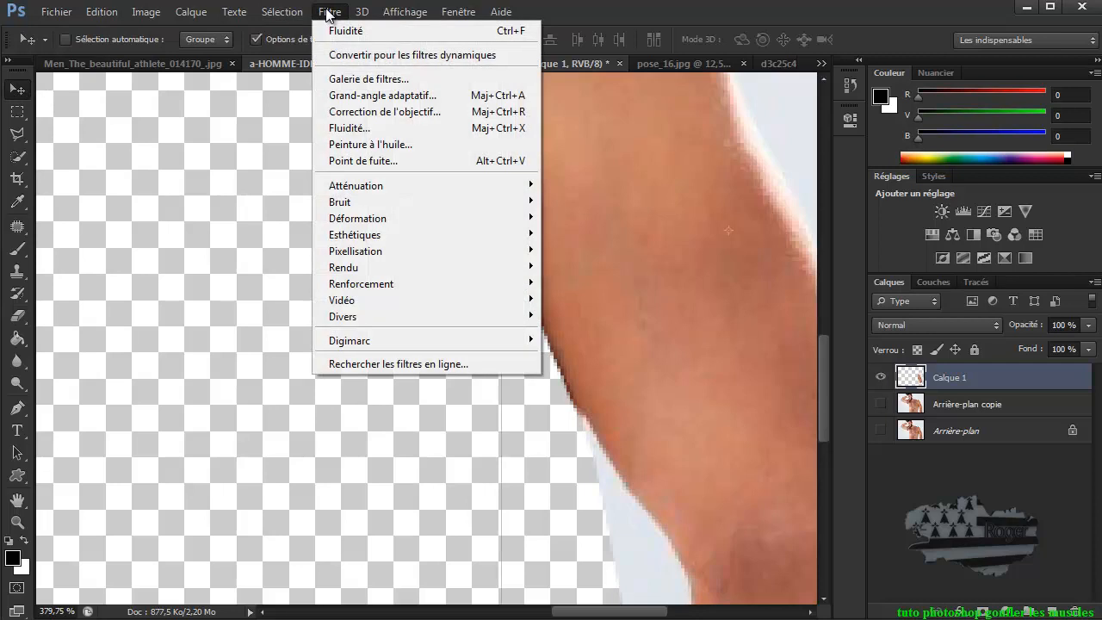
click(353, 129)
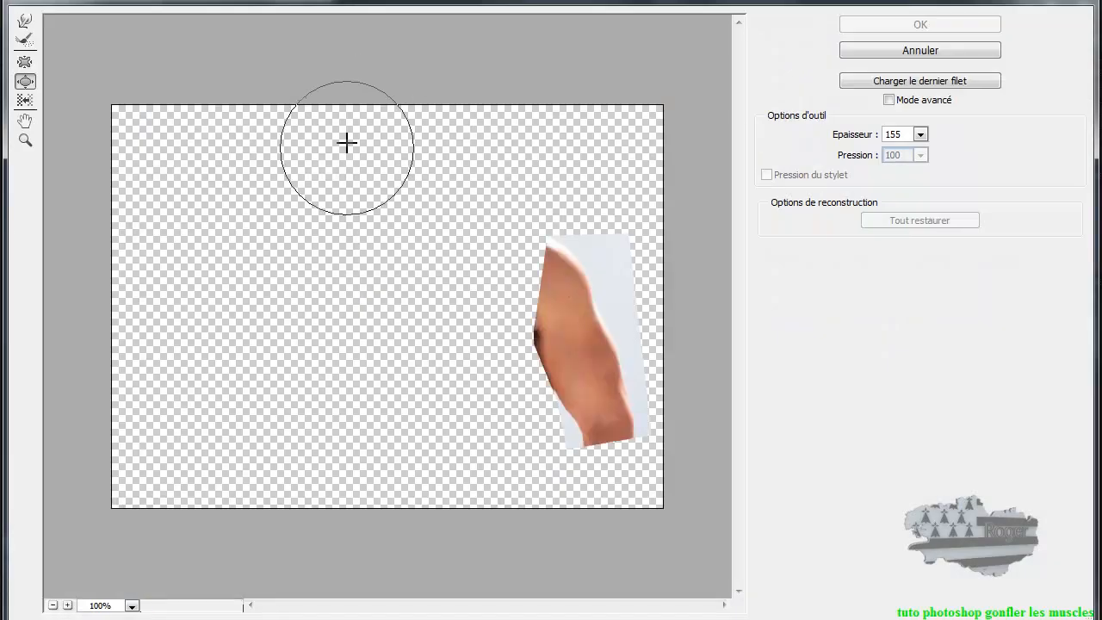
mouse_move(616, 332)
mouse_down()
mouse_move(549, 339)
mouse_move(574, 388)
mouse_move(569, 375)
mouse_up()
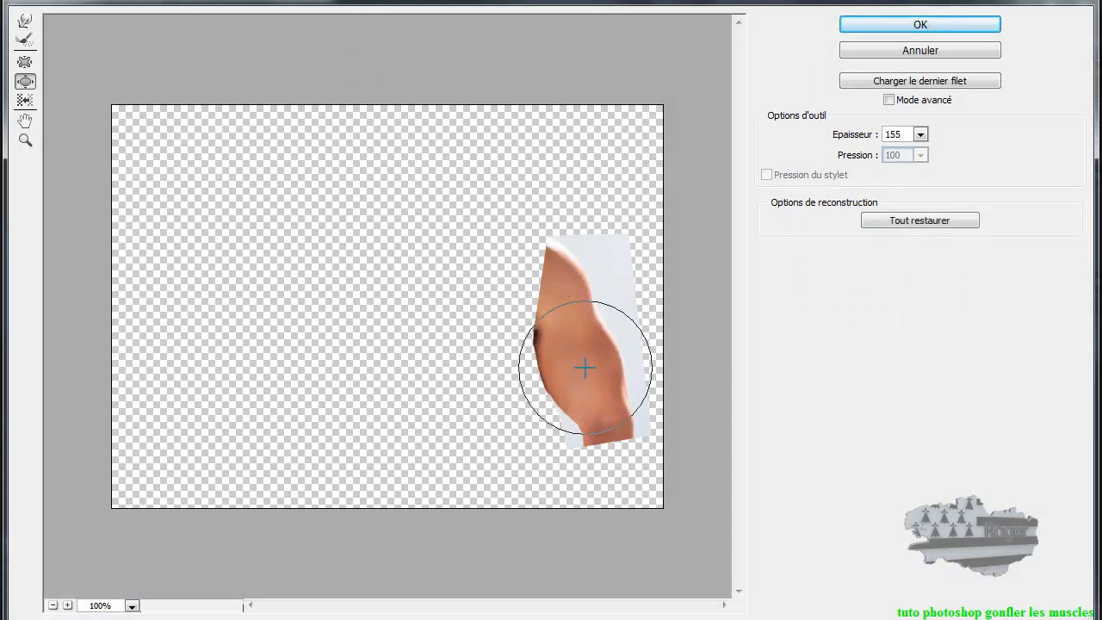
mouse_move(586, 369)
mouse_down()
mouse_move(561, 288)
mouse_move(563, 297)
mouse_up()
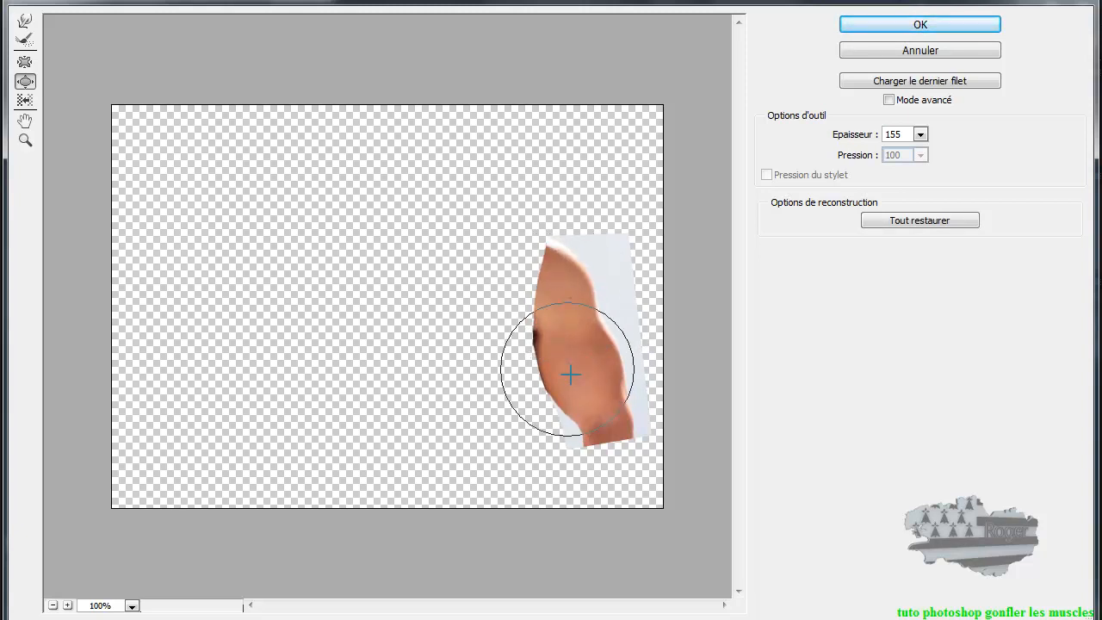
click(918, 24)
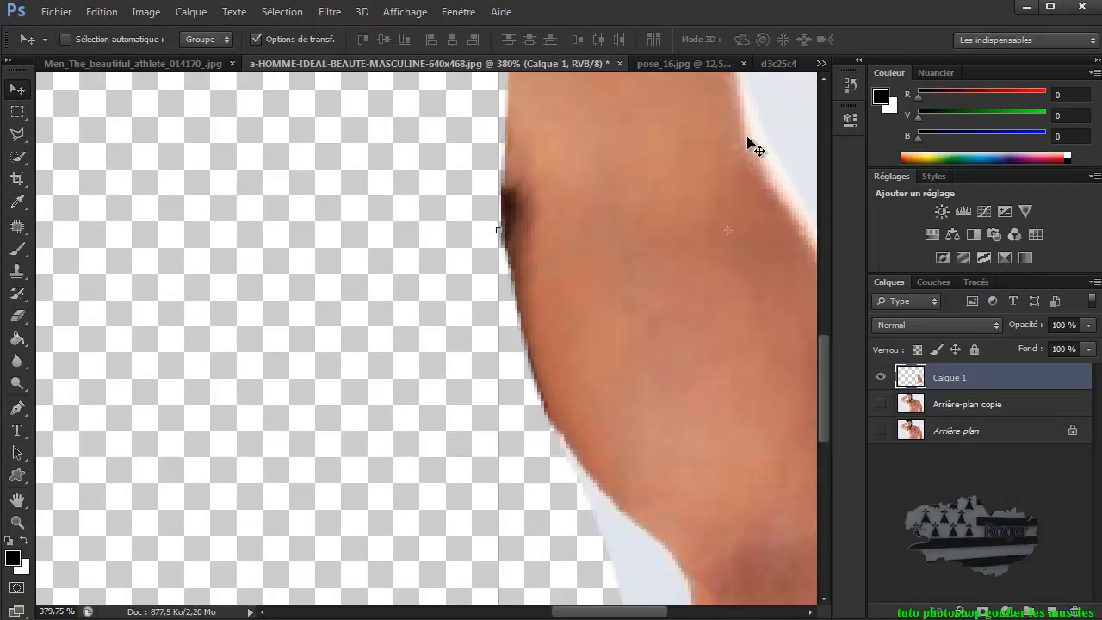
Show the full background duplicate again beneath the bloated arm cutout.
click(881, 404)
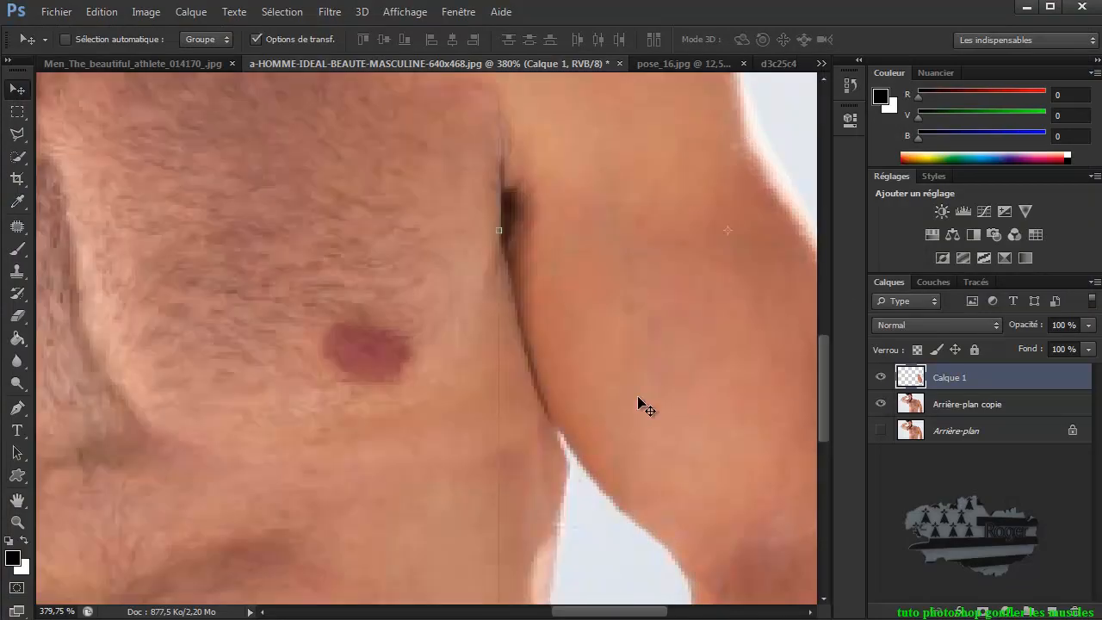
scroll(546, 400, down, 6)
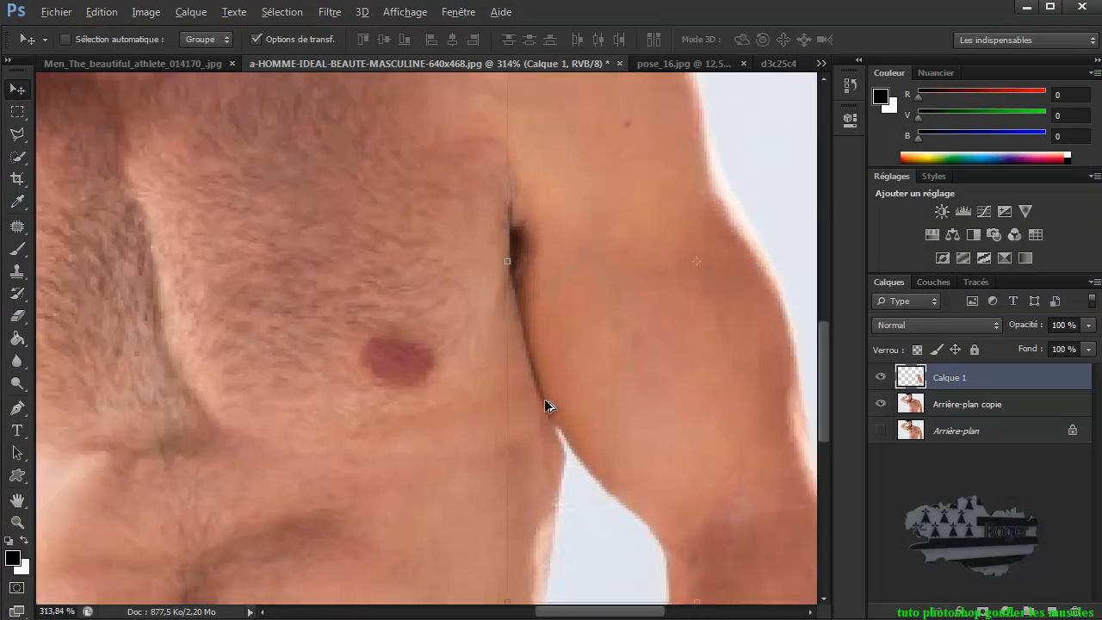
scroll(538, 403, down, 2)
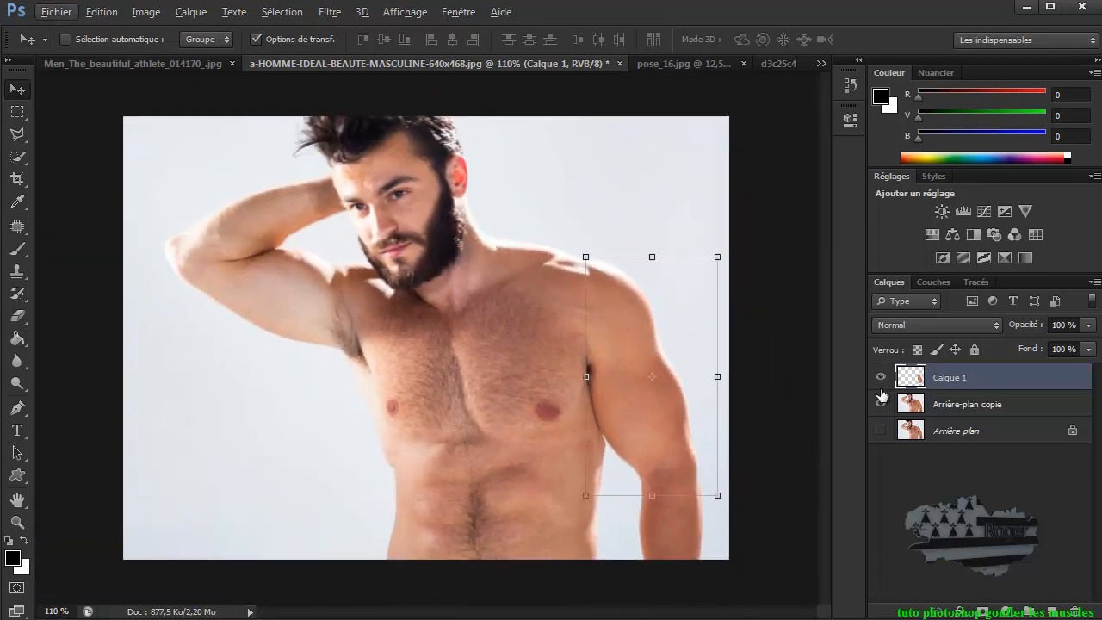
Toggle the arm cutout's visibility to compare the arm before and after bloating, leaving the cutout displayed.
click(881, 378)
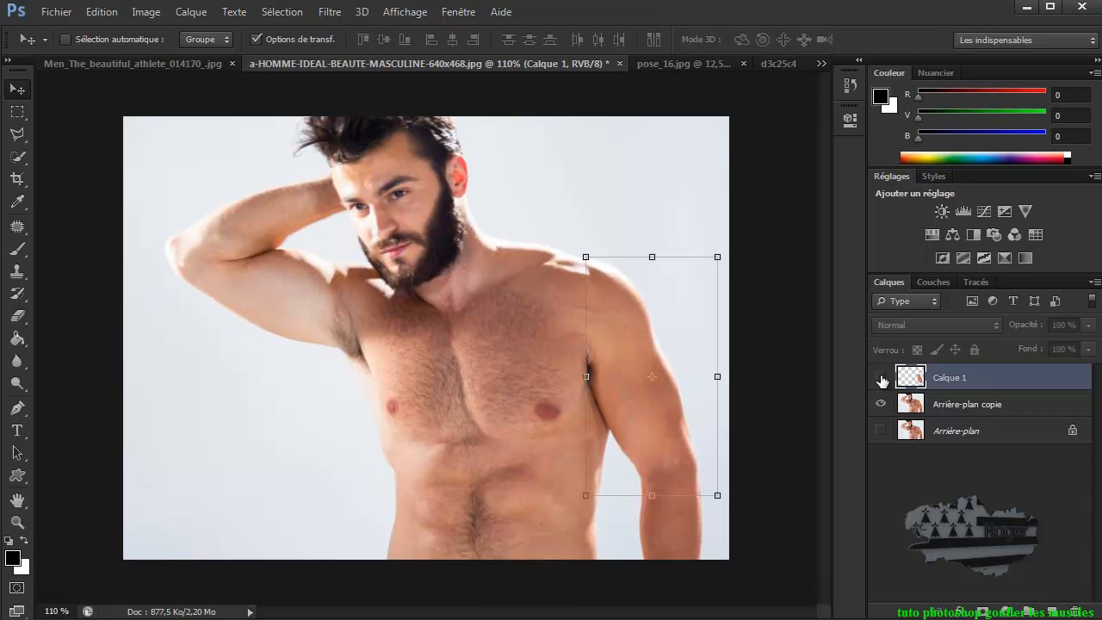
click(881, 377)
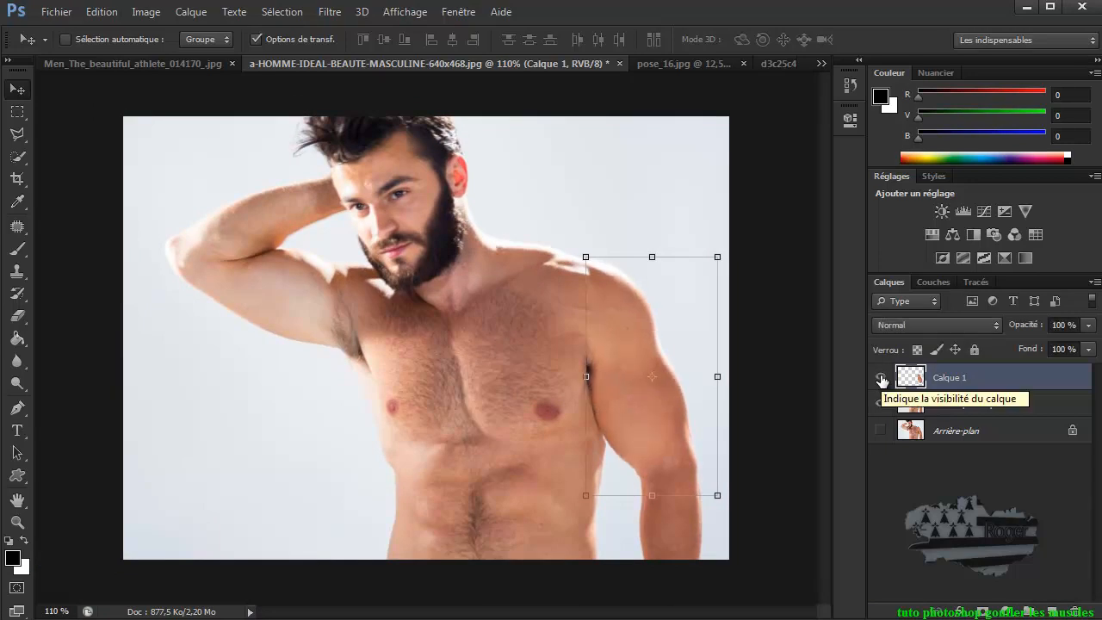
click(881, 377)
click(881, 377)
click(881, 377)
click(881, 377)
click(881, 377)
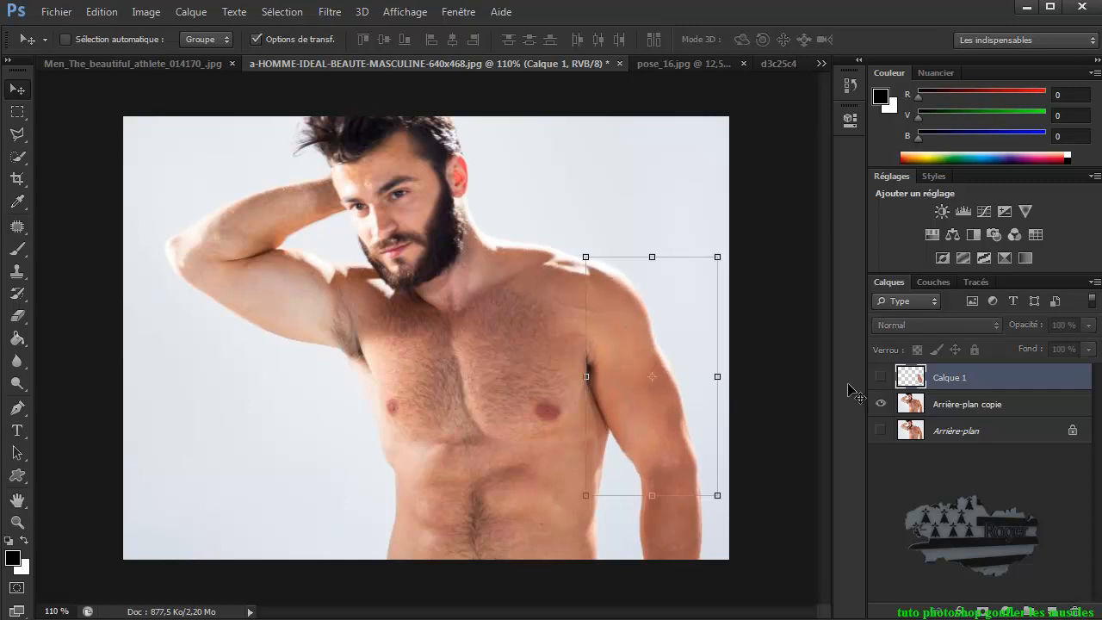
click(881, 378)
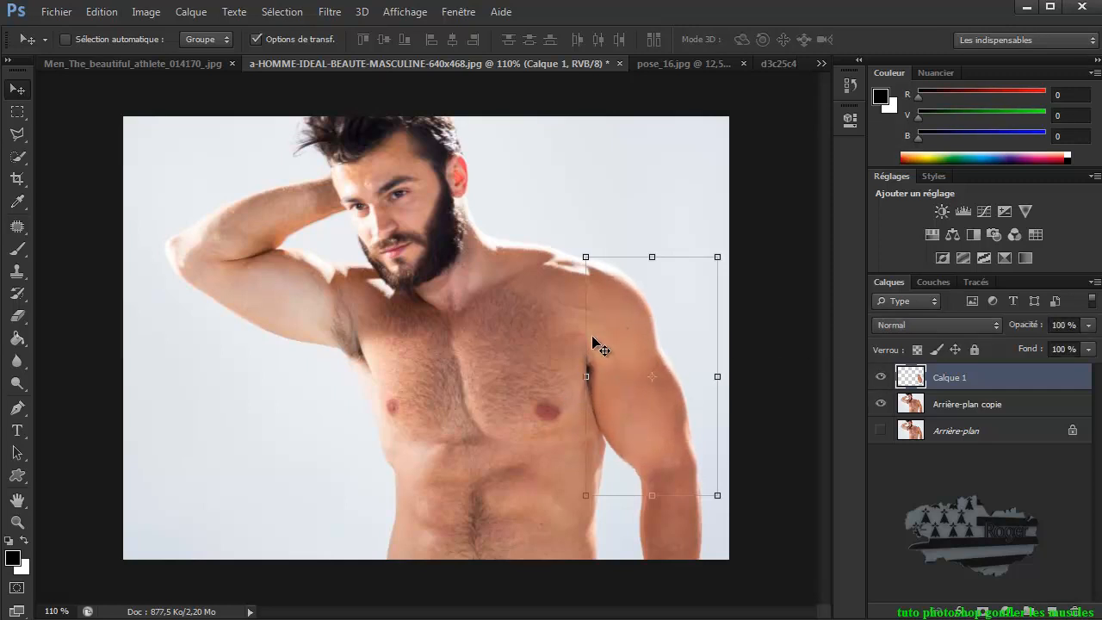
Warp the arm cutout, nudging its inner edge slightly toward the arm and adjusting its lower edge, and apply the transformation.
key(ctrl+t)
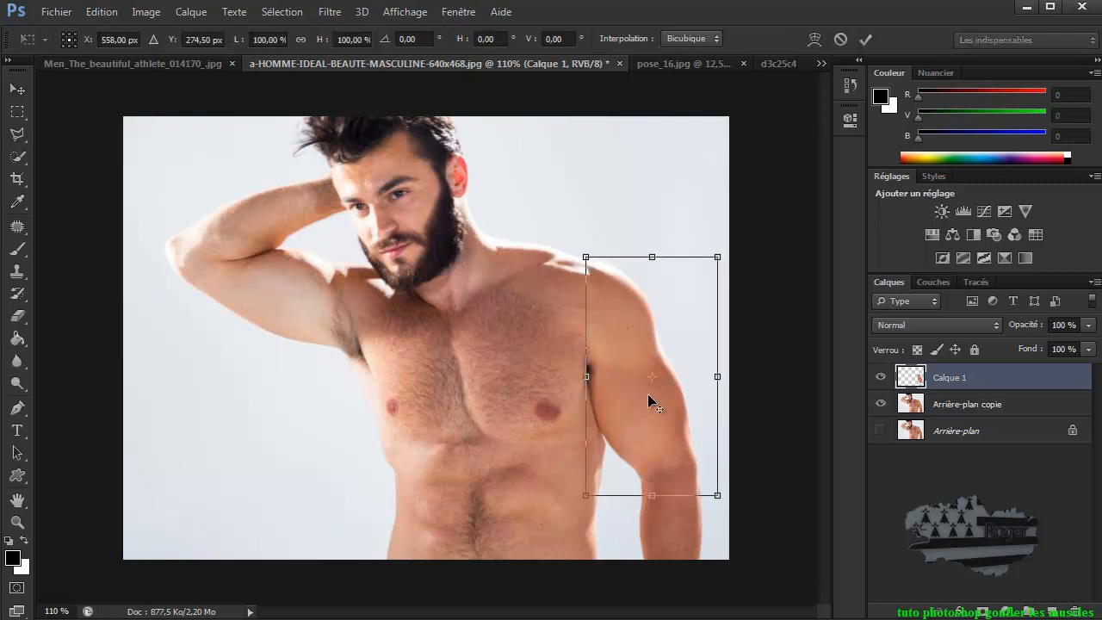
scroll(636, 398, up, 1)
scroll(649, 395, up, 2)
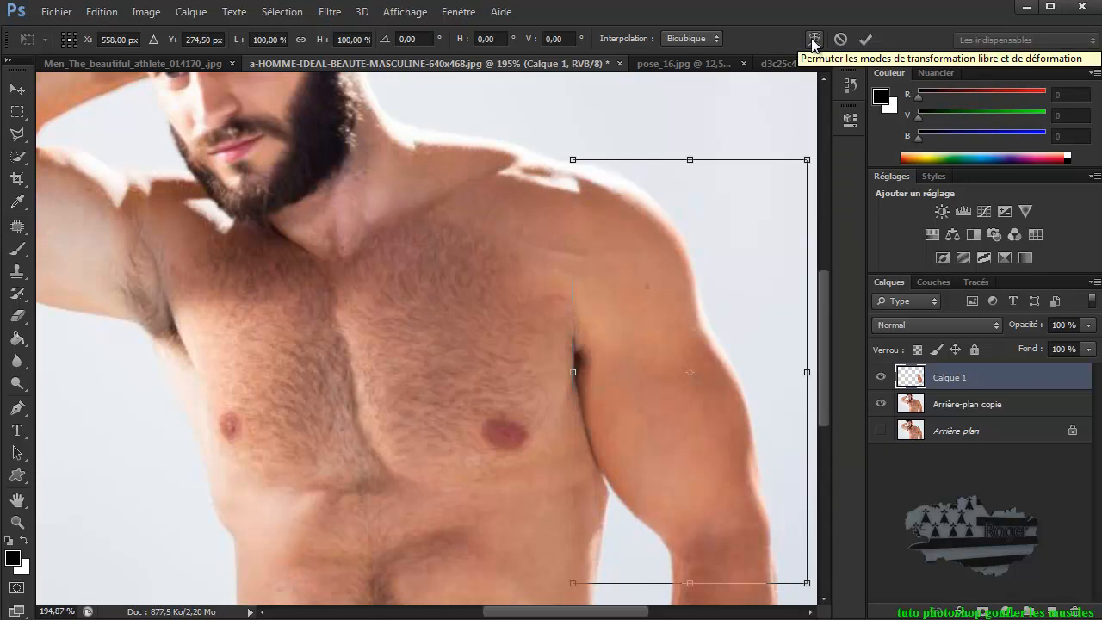
right_click(625, 261)
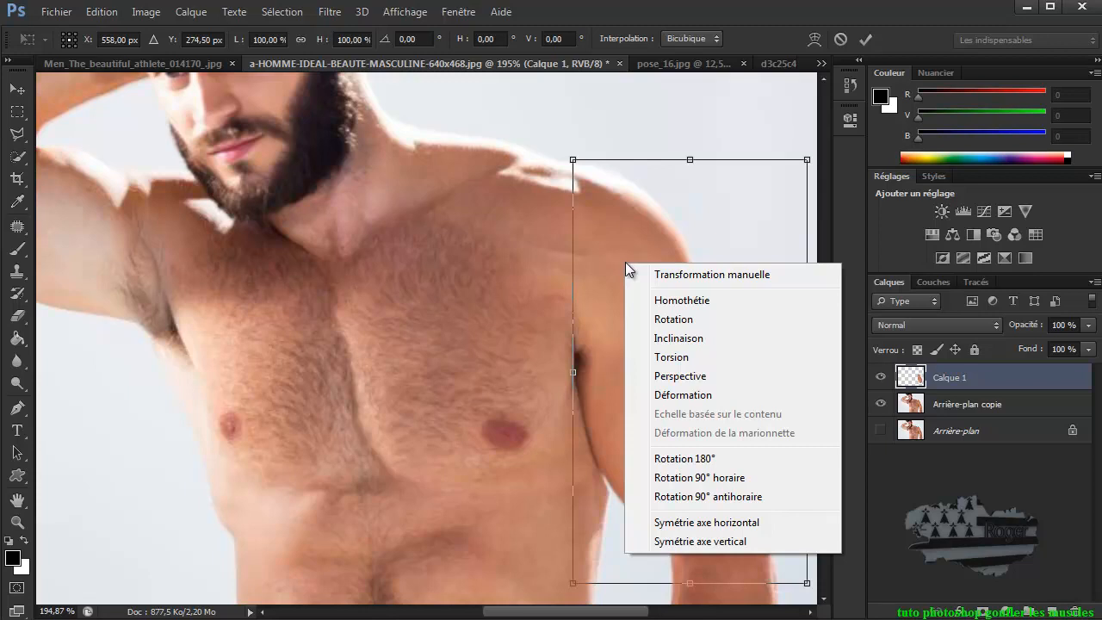
click(686, 394)
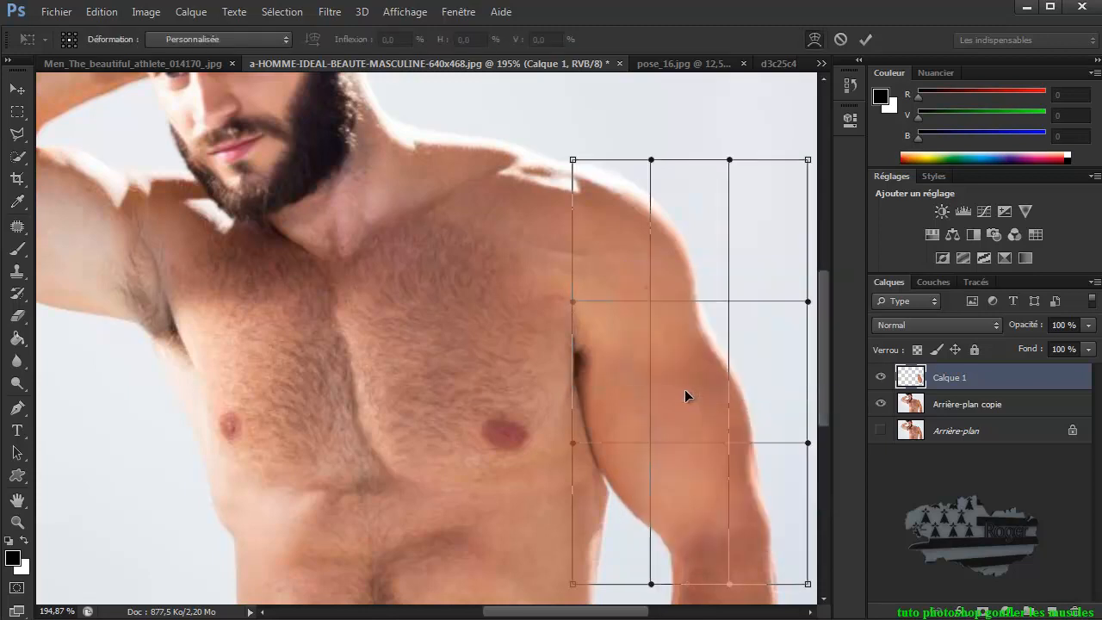
drag(575, 300, 581, 301)
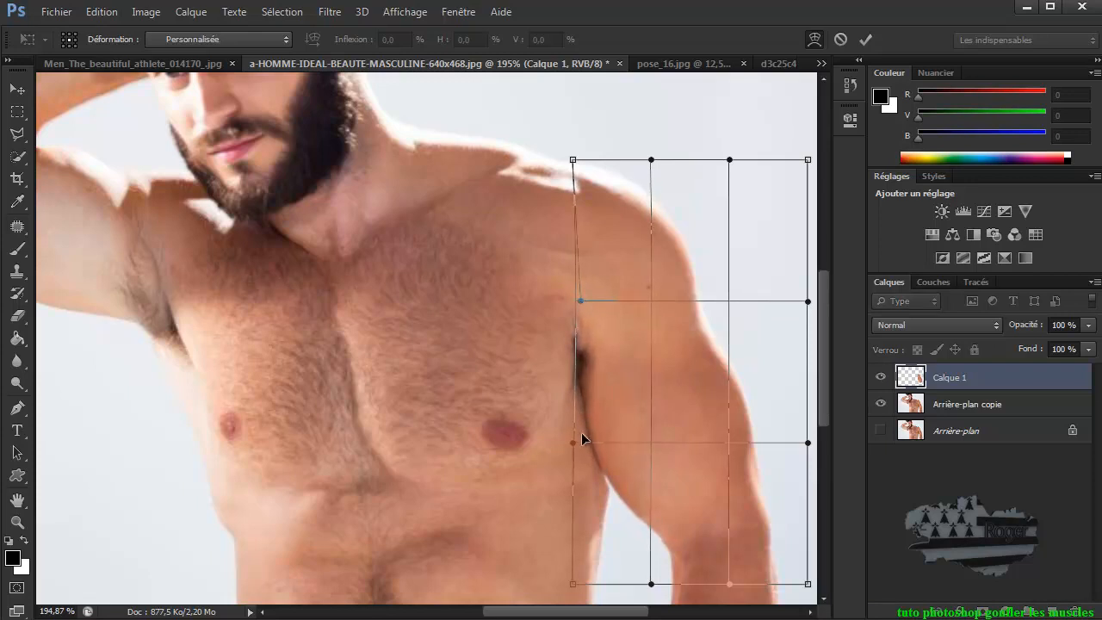
drag(575, 444, 578, 441)
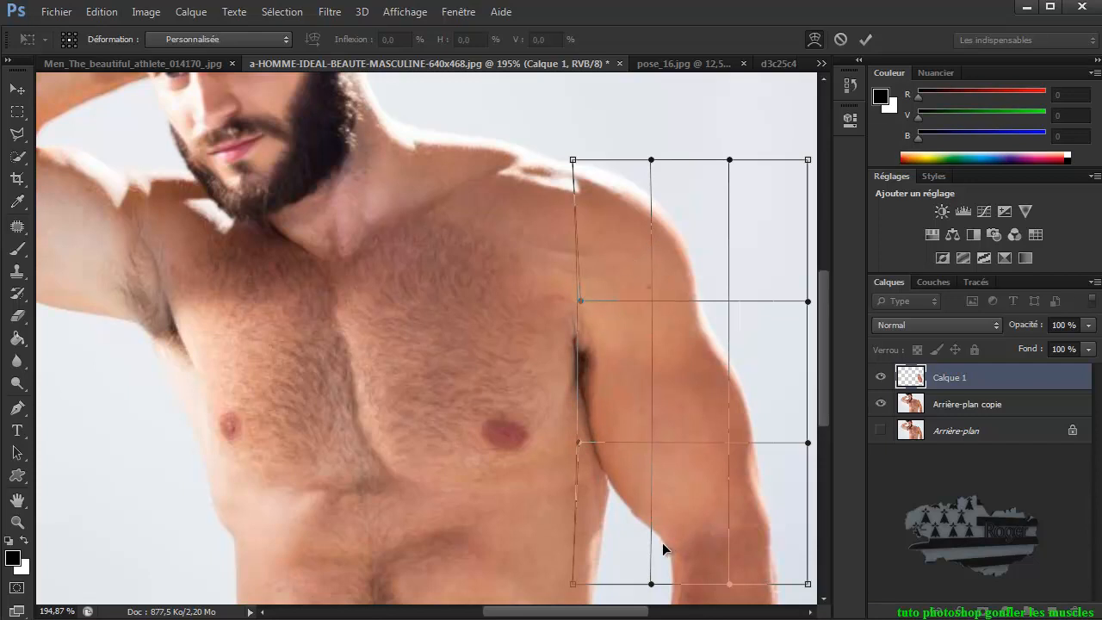
mouse_move(652, 585)
mouse_down()
mouse_move(642, 587)
mouse_move(651, 591)
mouse_up()
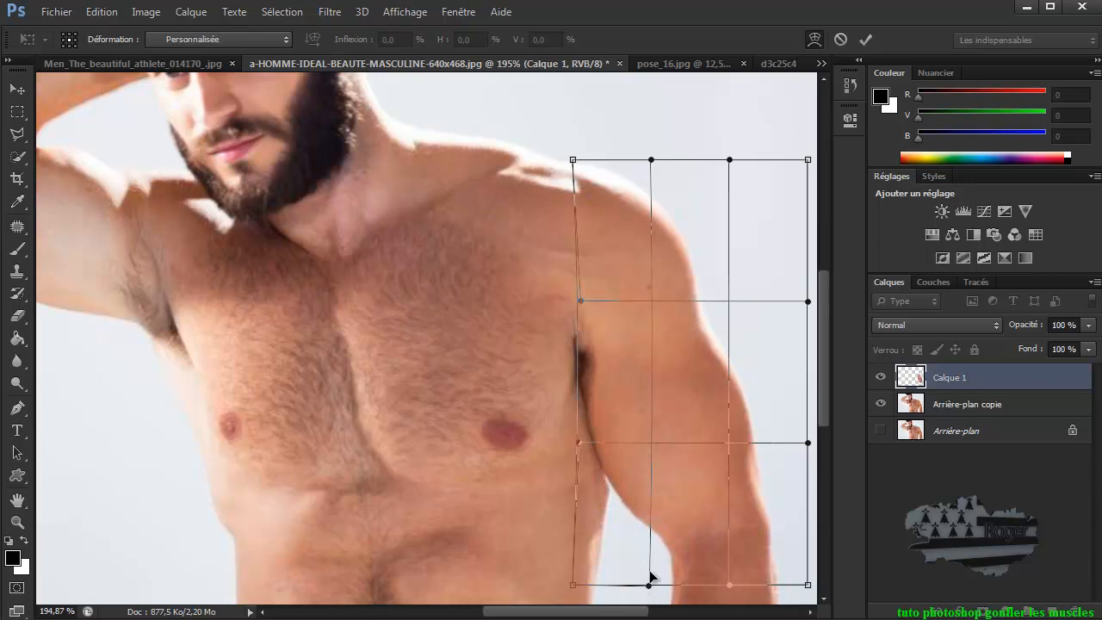
click(866, 40)
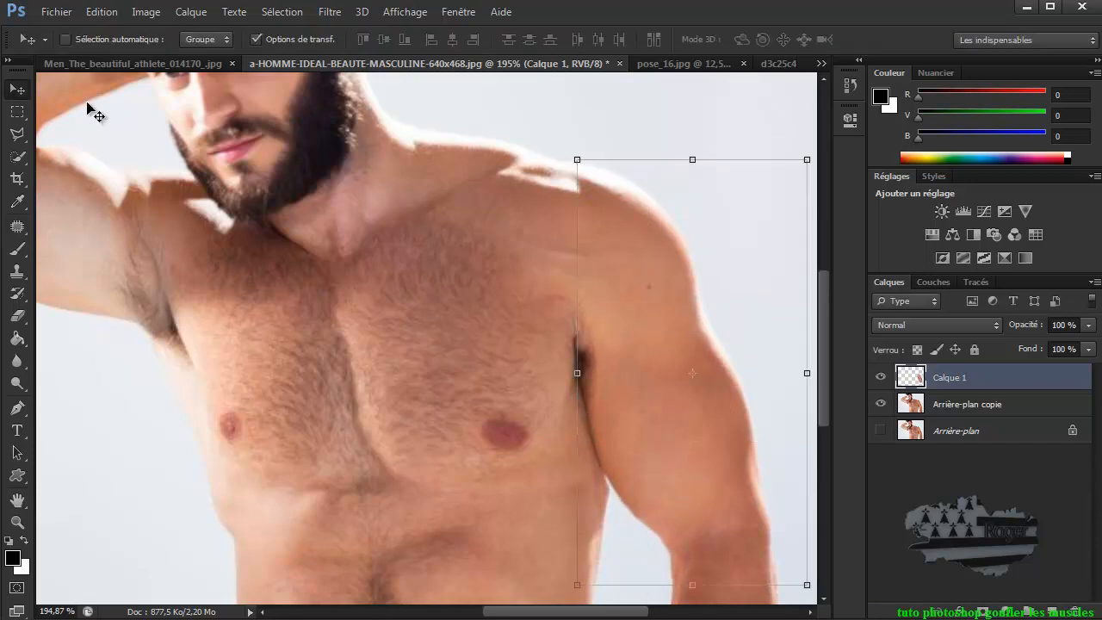
Select the background duplicate and toggle the arm cutout's visibility to compare the original arm with the warped one.
click(919, 403)
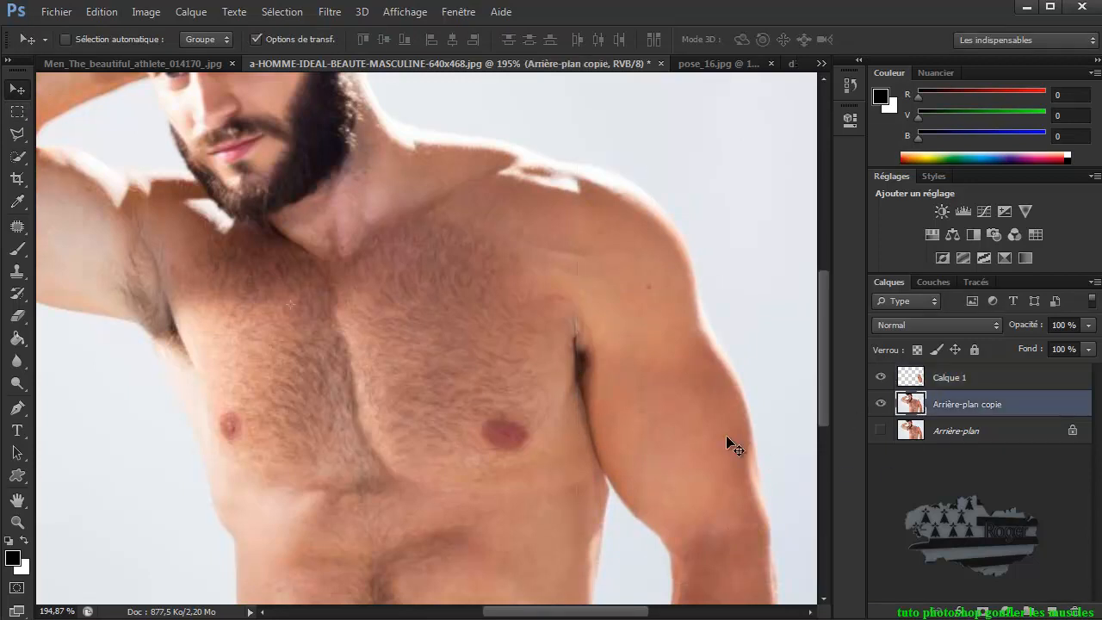
click(881, 380)
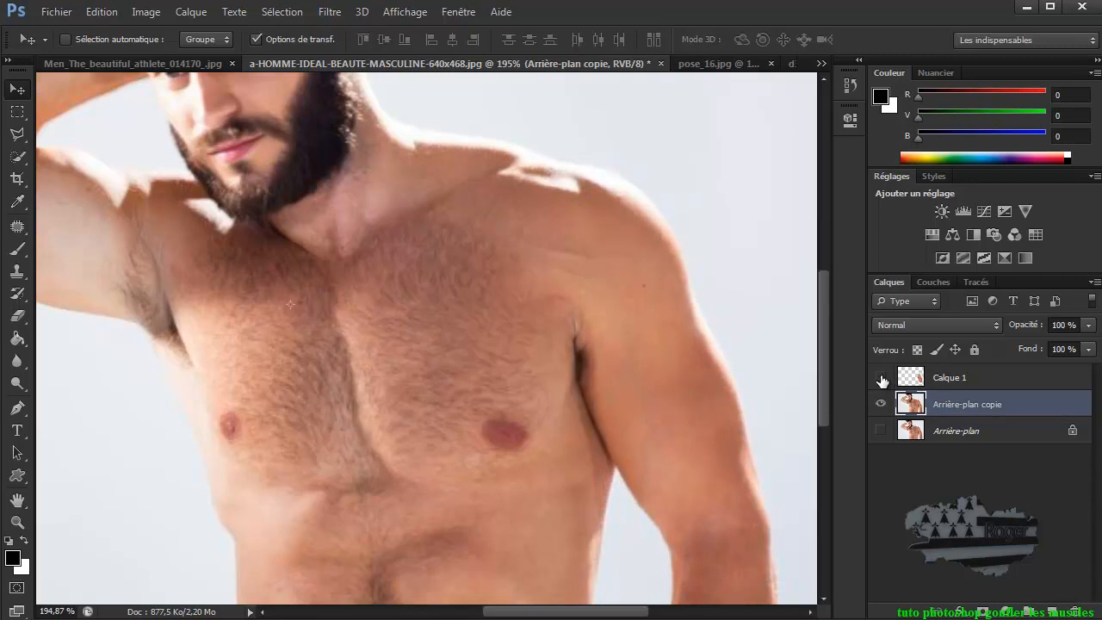
click(881, 380)
click(881, 380)
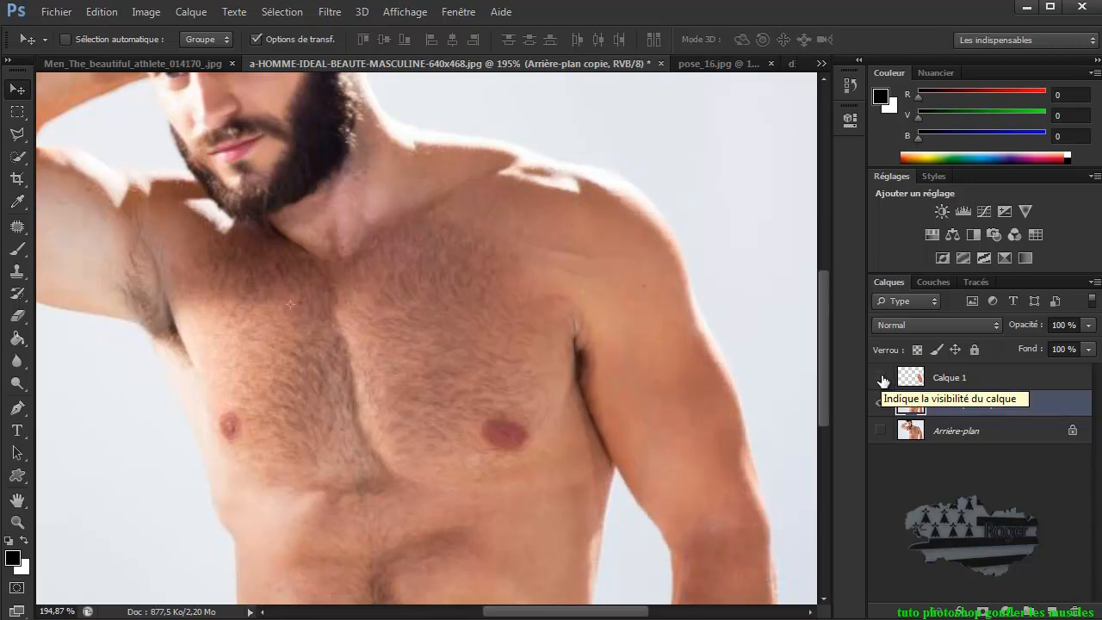
click(880, 380)
click(881, 380)
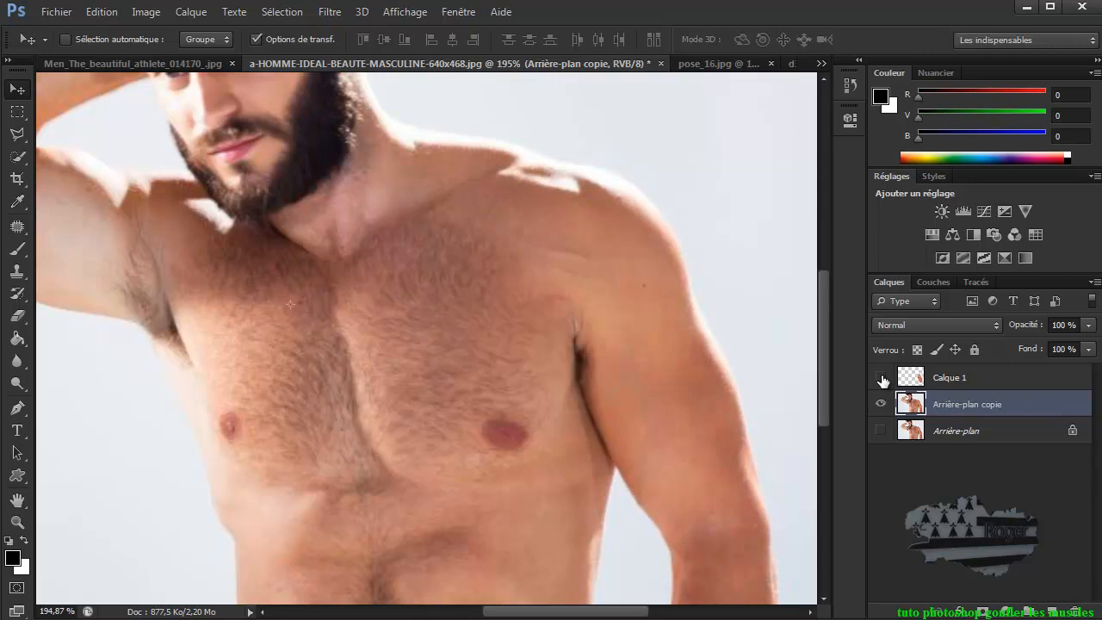
click(881, 380)
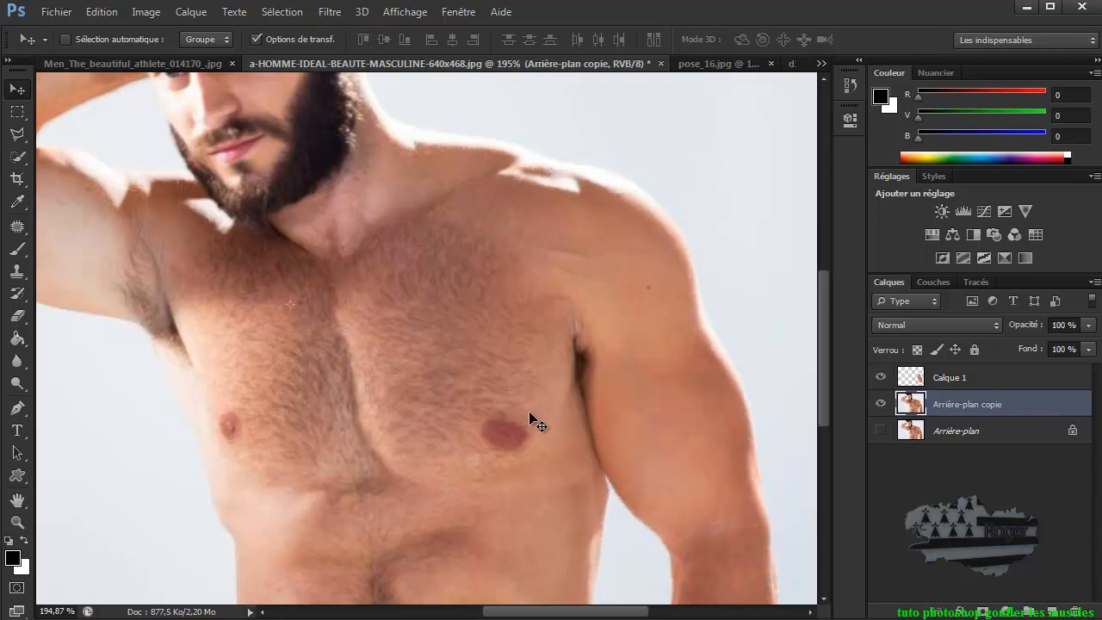
click(881, 379)
click(881, 379)
click(881, 379)
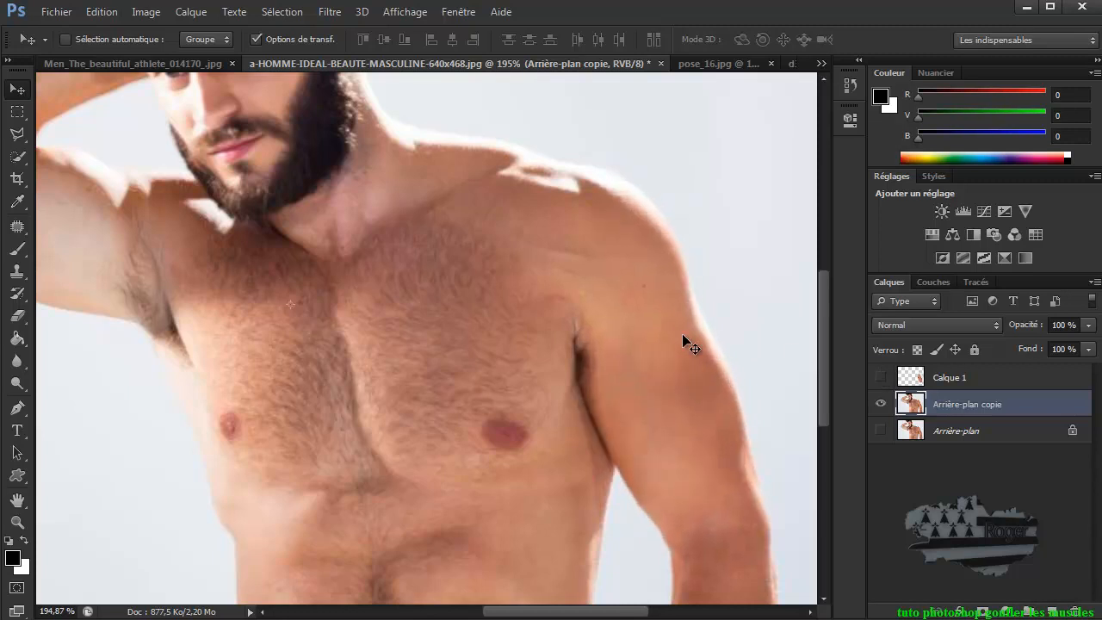
Glance at the Men_The_beautiful_athlete photo, return to the HOMME-IDEAL document and display the arm cutout again.
click(165, 61)
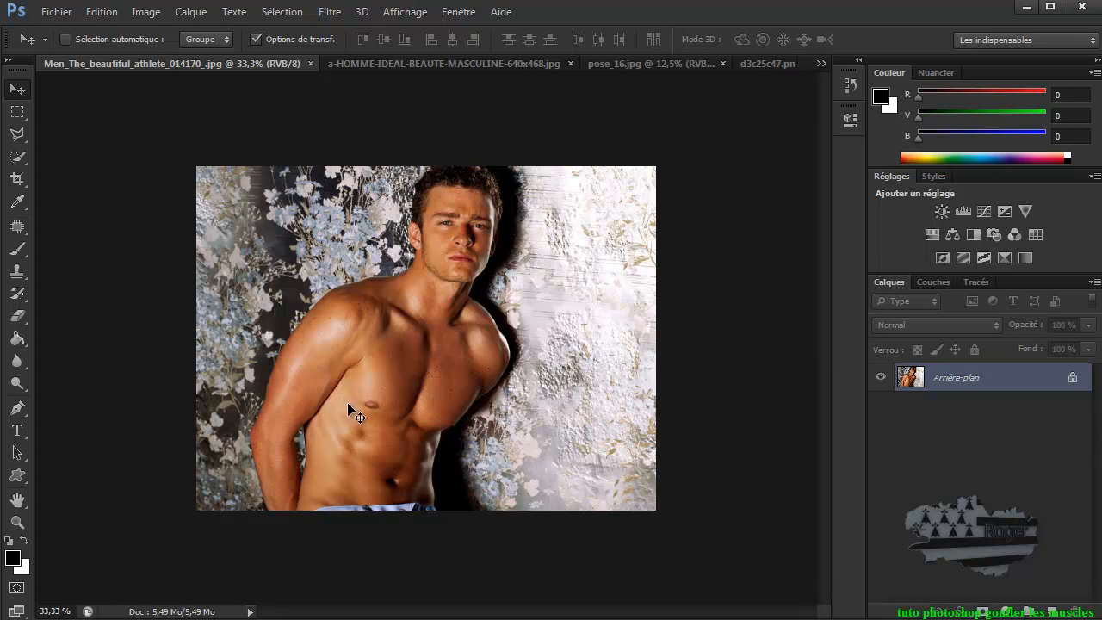
click(372, 62)
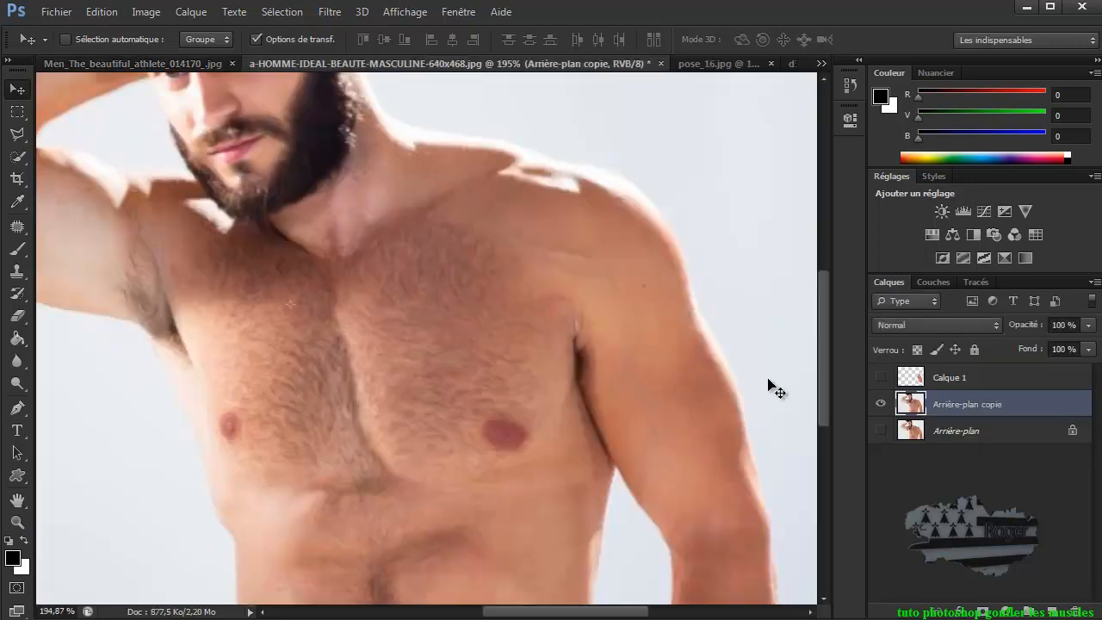
click(880, 377)
click(880, 377)
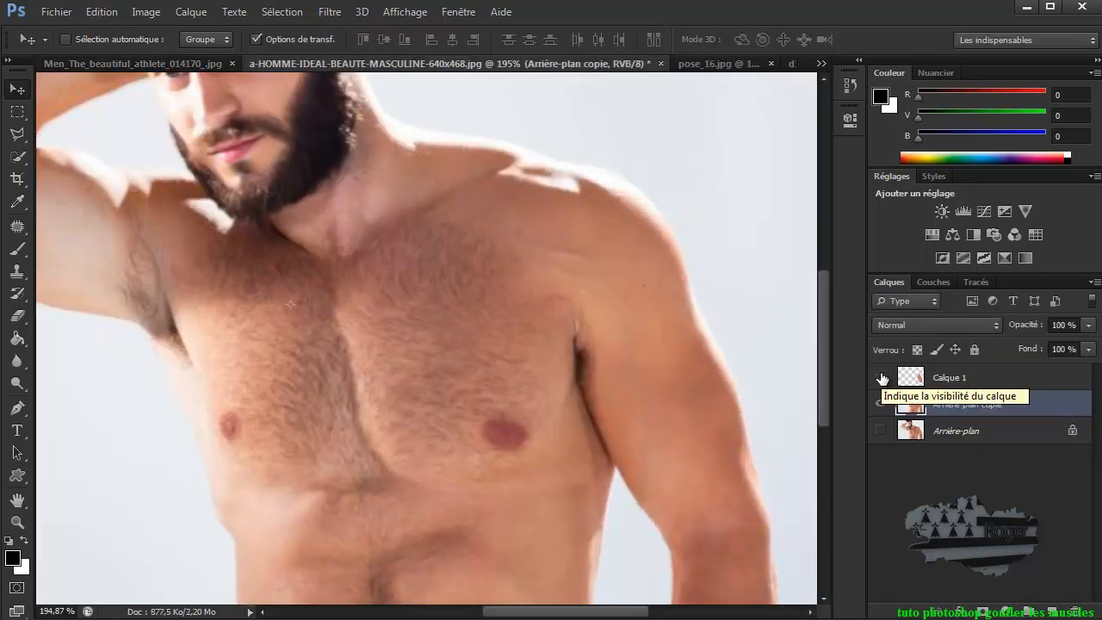
click(880, 377)
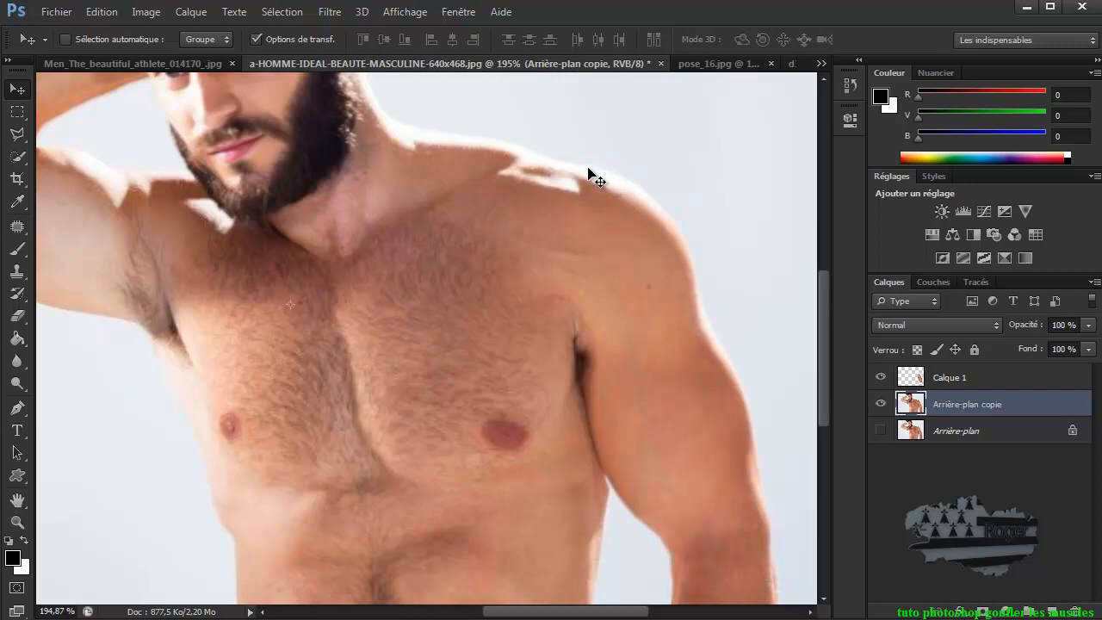
key(ctrl+t)
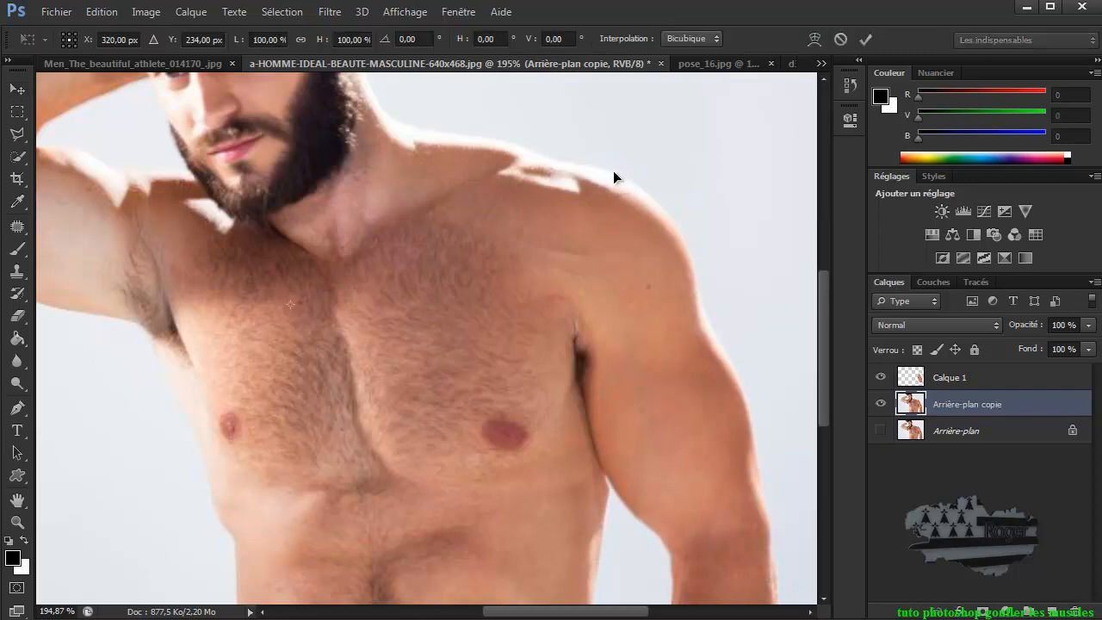
click(814, 40)
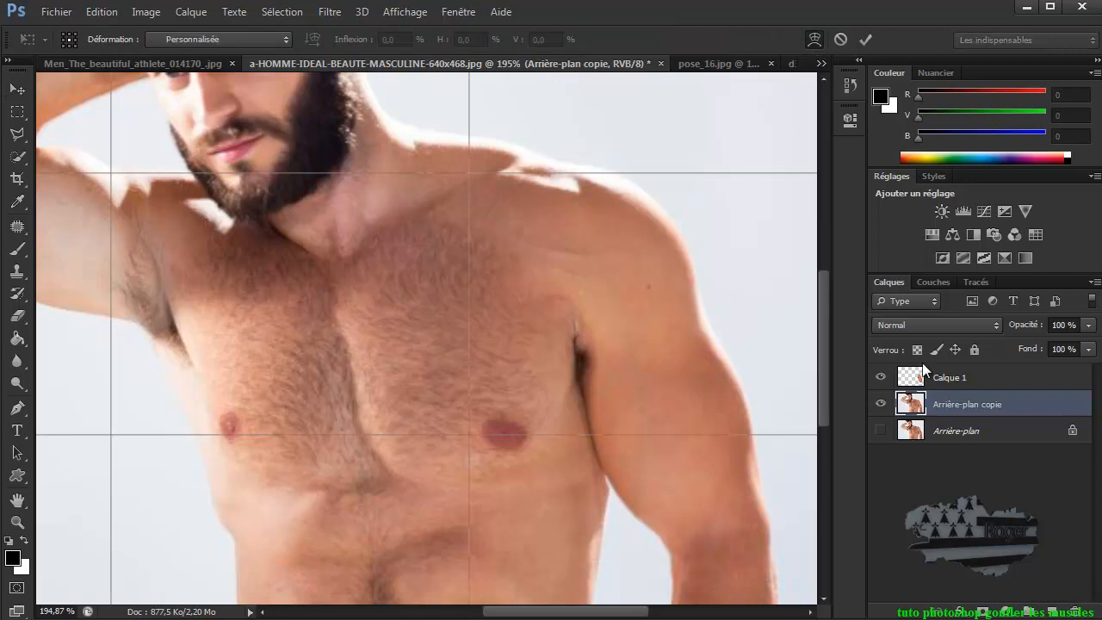
click(864, 40)
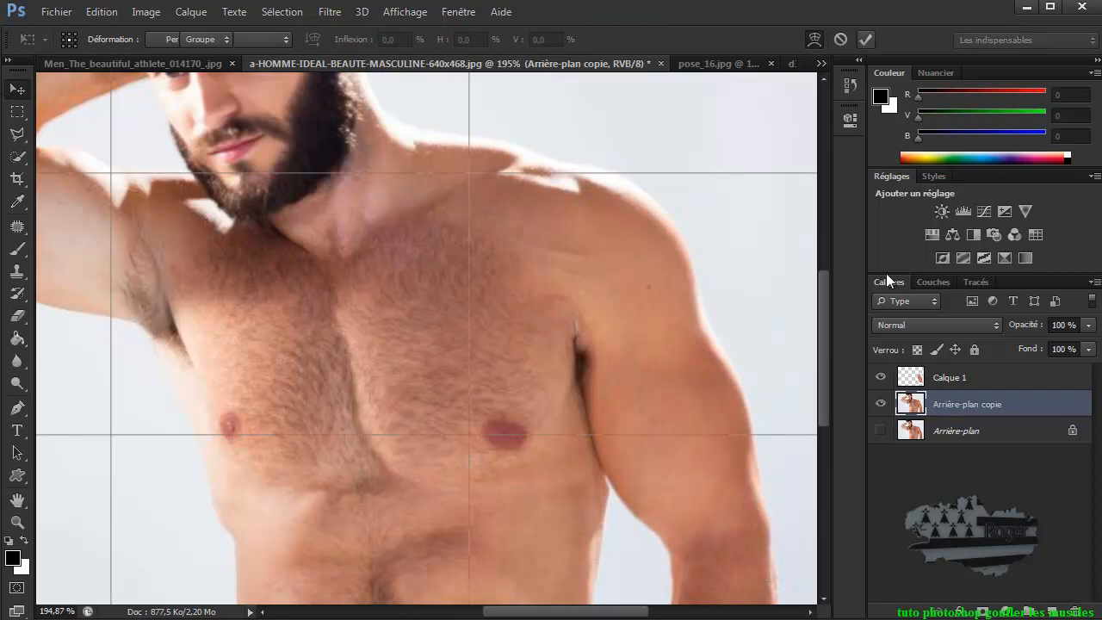
Warp the arm cutout again, shifting its upper edge control point slightly outward and pushing the shoulder area a little outward.
click(935, 381)
key(ctrl+t)
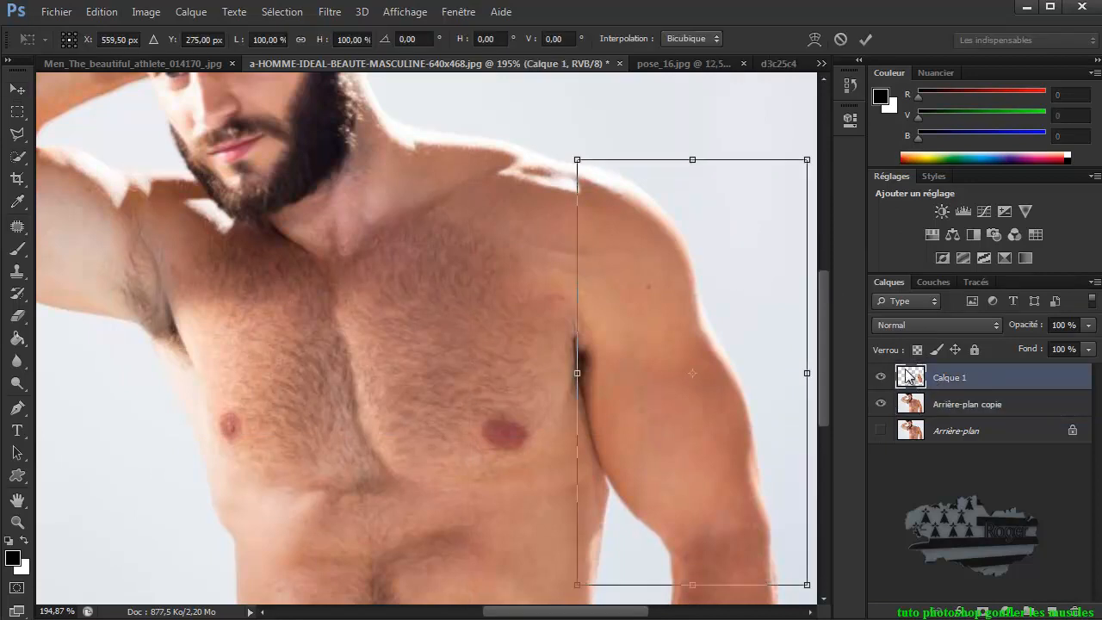
click(815, 41)
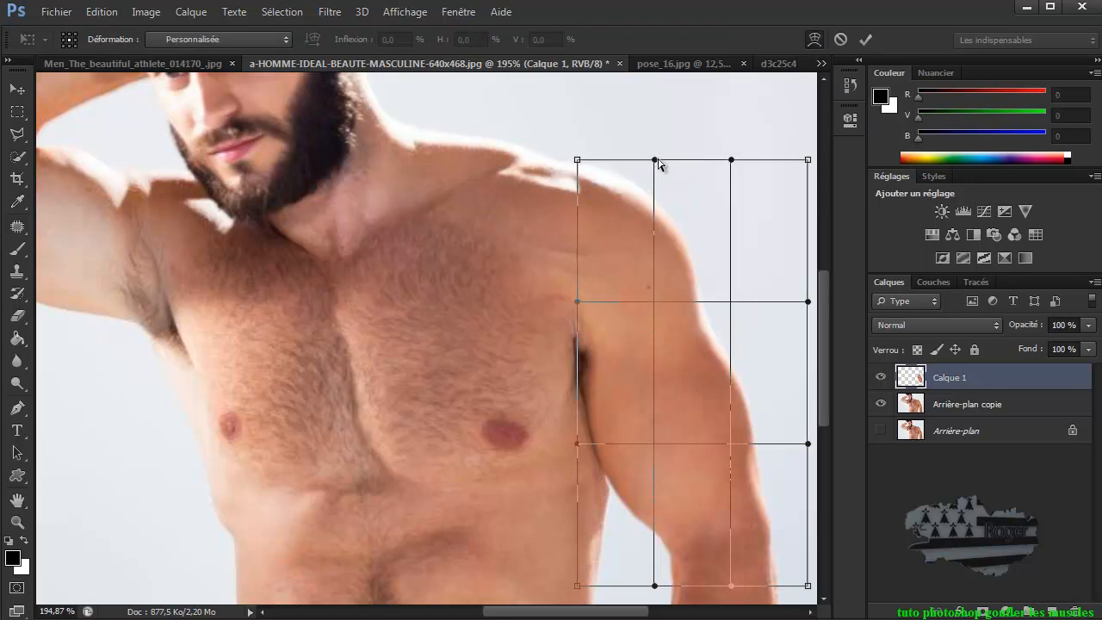
drag(657, 162, 679, 136)
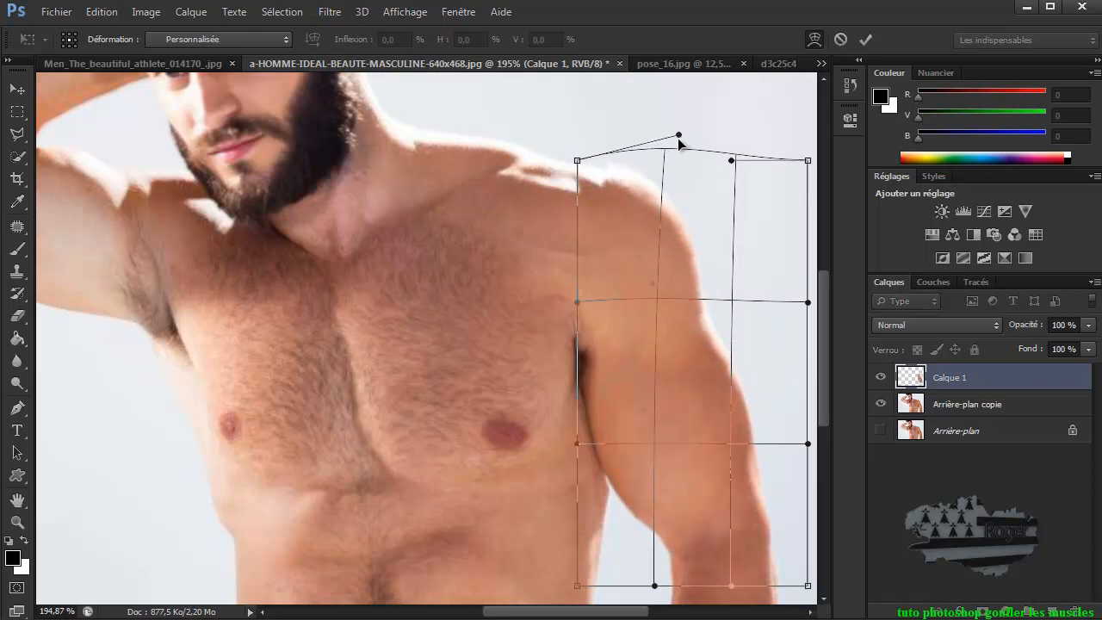
drag(680, 138, 667, 161)
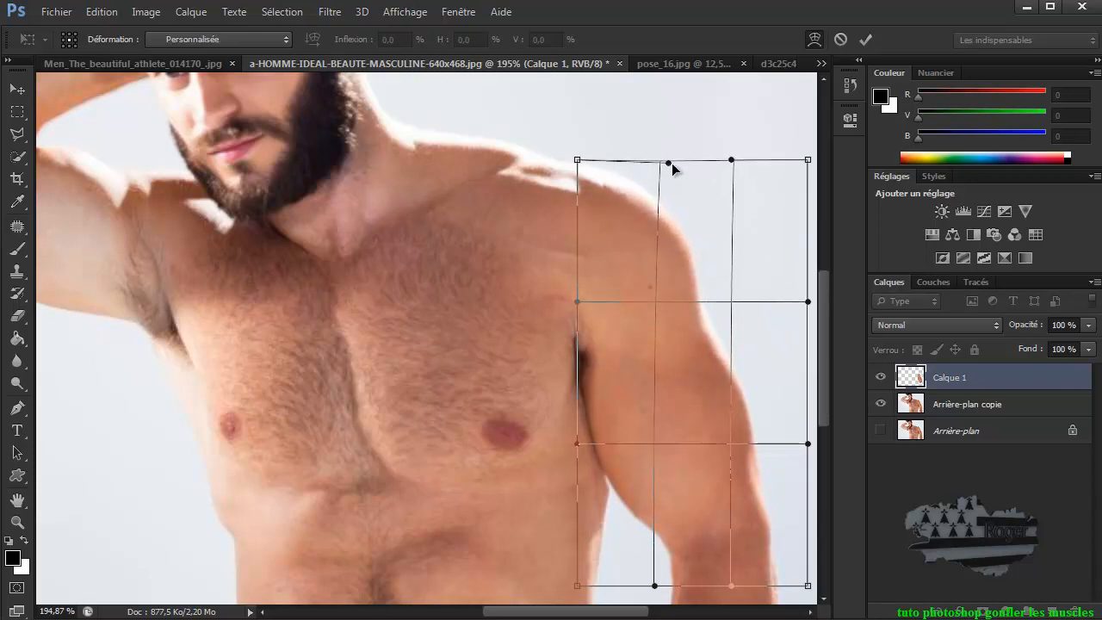
scroll(745, 381, down, 1)
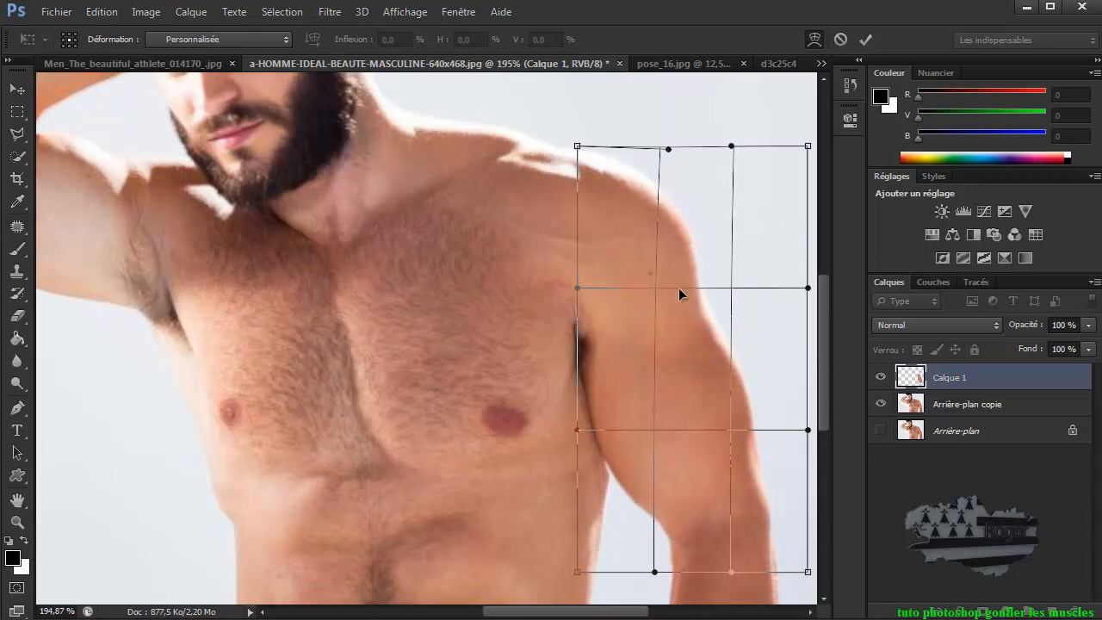
mouse_move(655, 293)
mouse_down()
mouse_move(669, 290)
mouse_move(657, 288)
mouse_up()
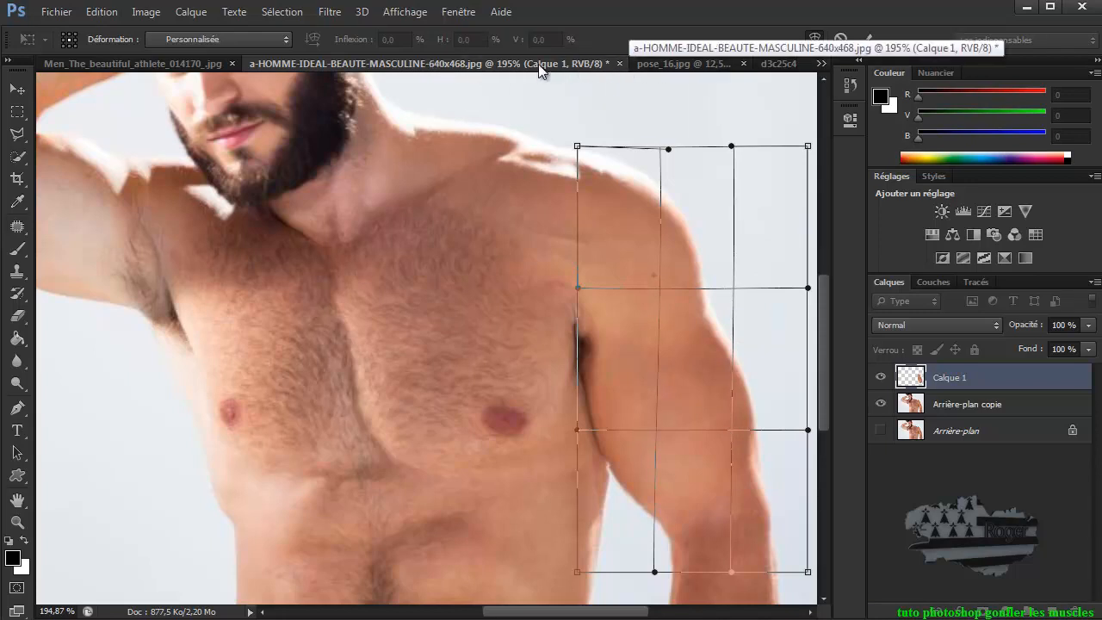
Switch to the pose_16.jpg photo and outline the sleeved upper arm beside the watch hand with the Polygonal Lasso.
click(671, 65)
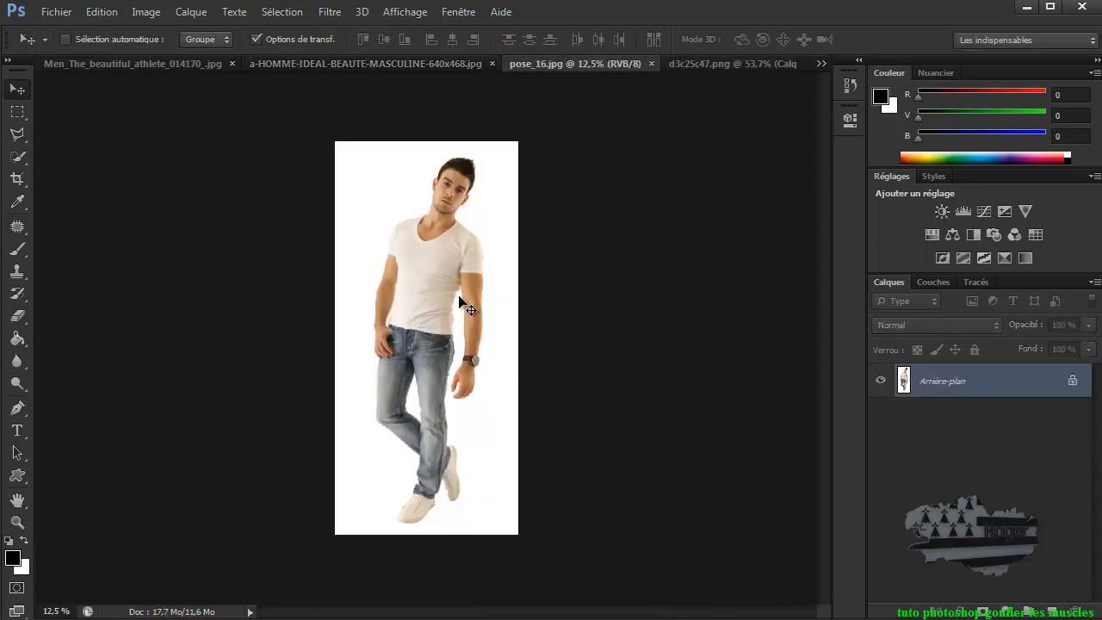
scroll(441, 283, up, 4)
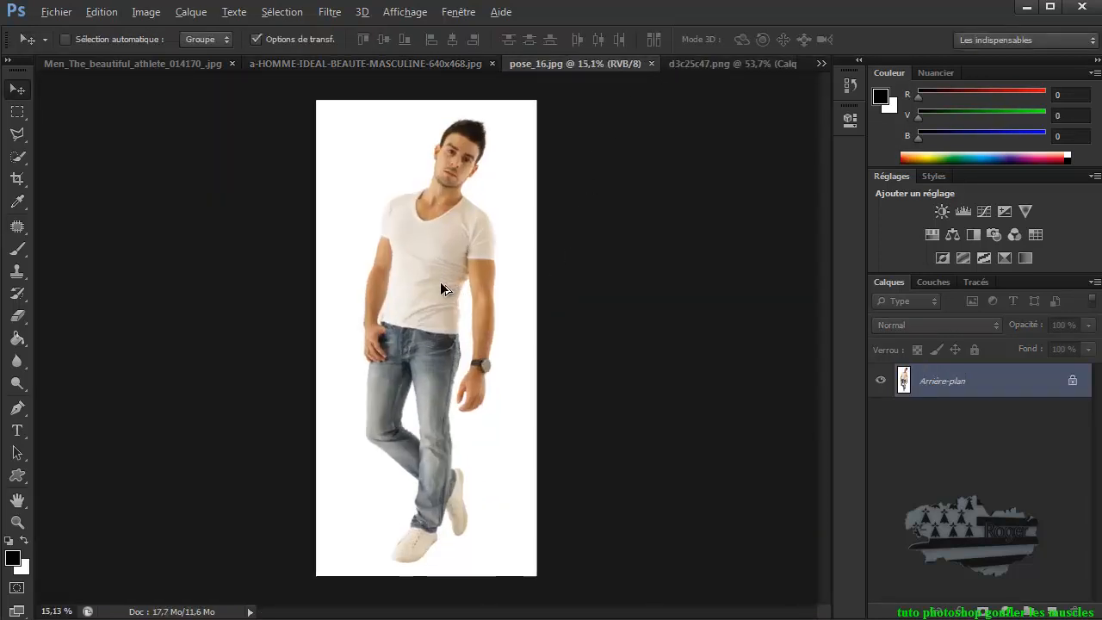
scroll(455, 140, up, 4)
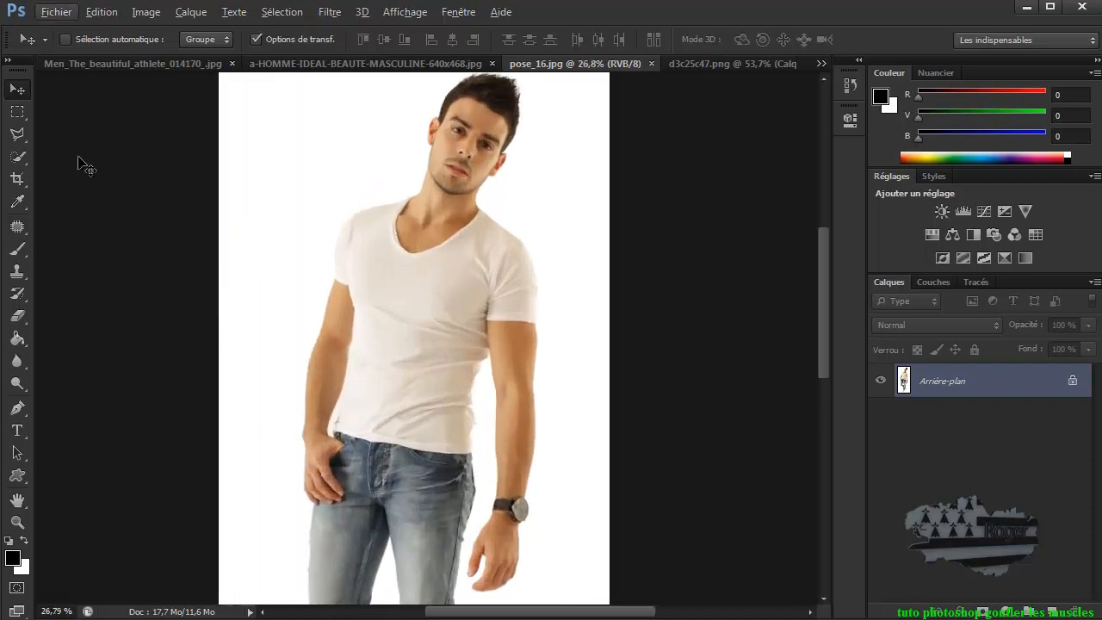
click(19, 135)
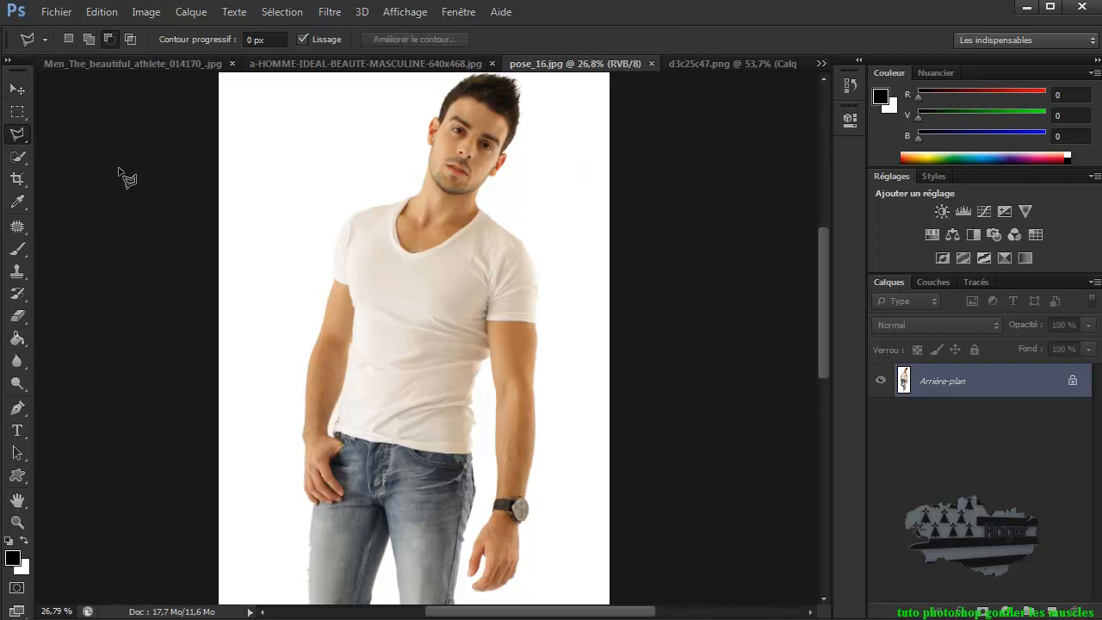
click(525, 233)
click(488, 409)
click(566, 412)
double_click(557, 244)
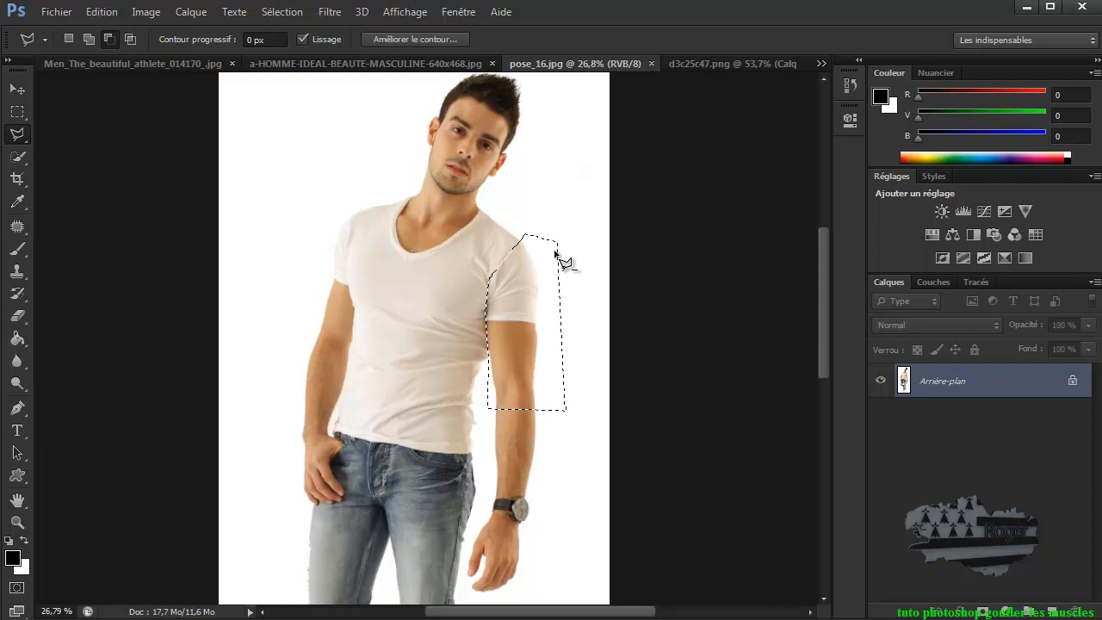
Copy the selected arm to a new layer and check the cutout by hiding and redisplaying the background.
key(ctrl+j)
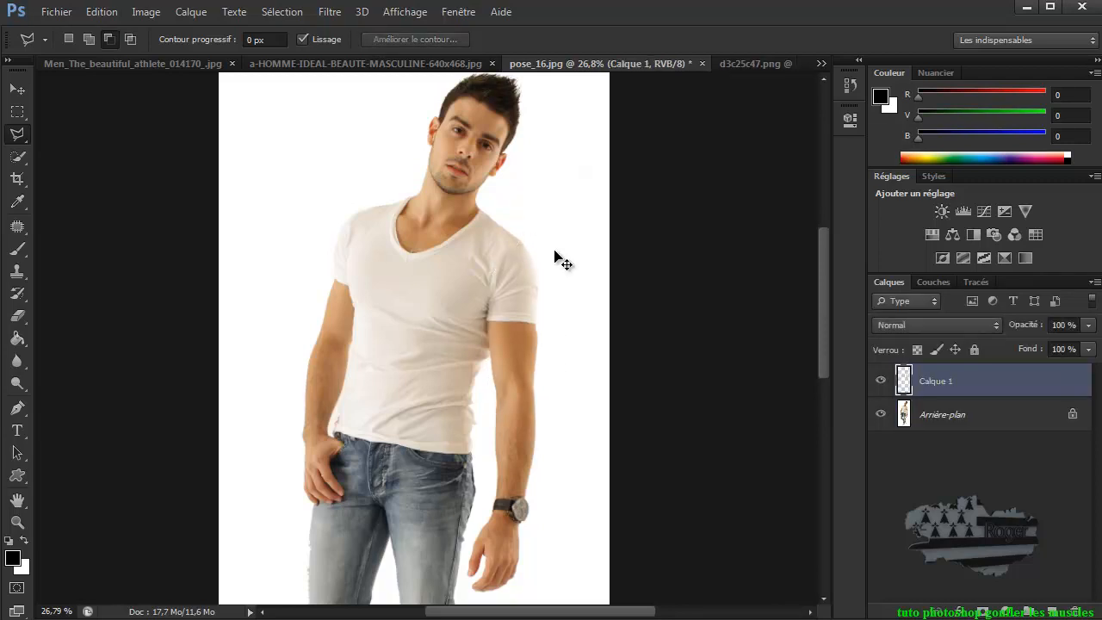
click(880, 413)
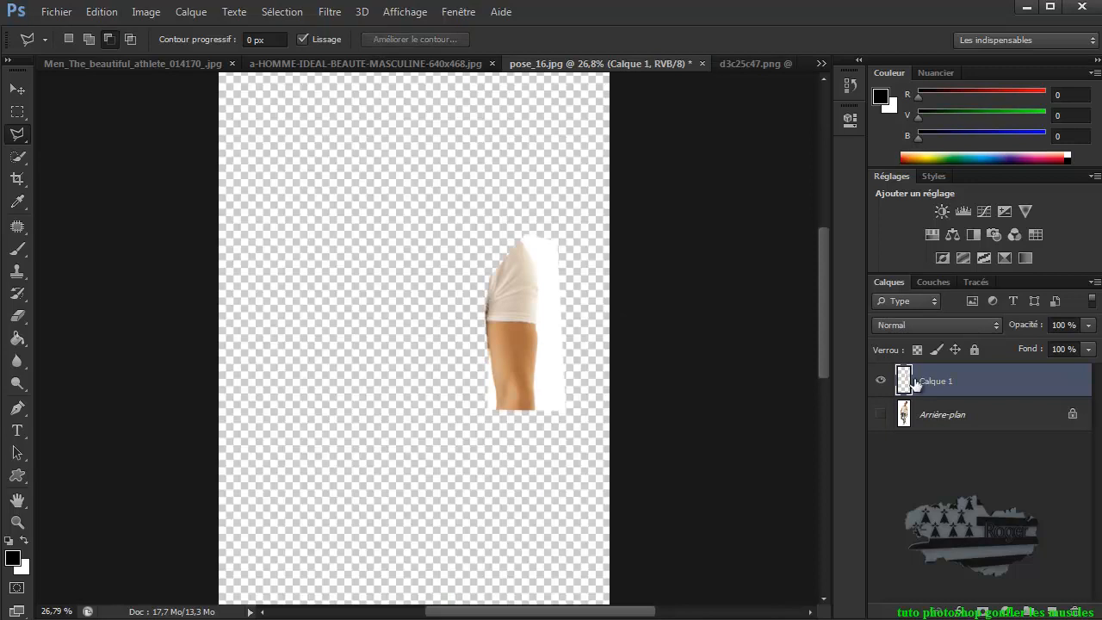
click(880, 414)
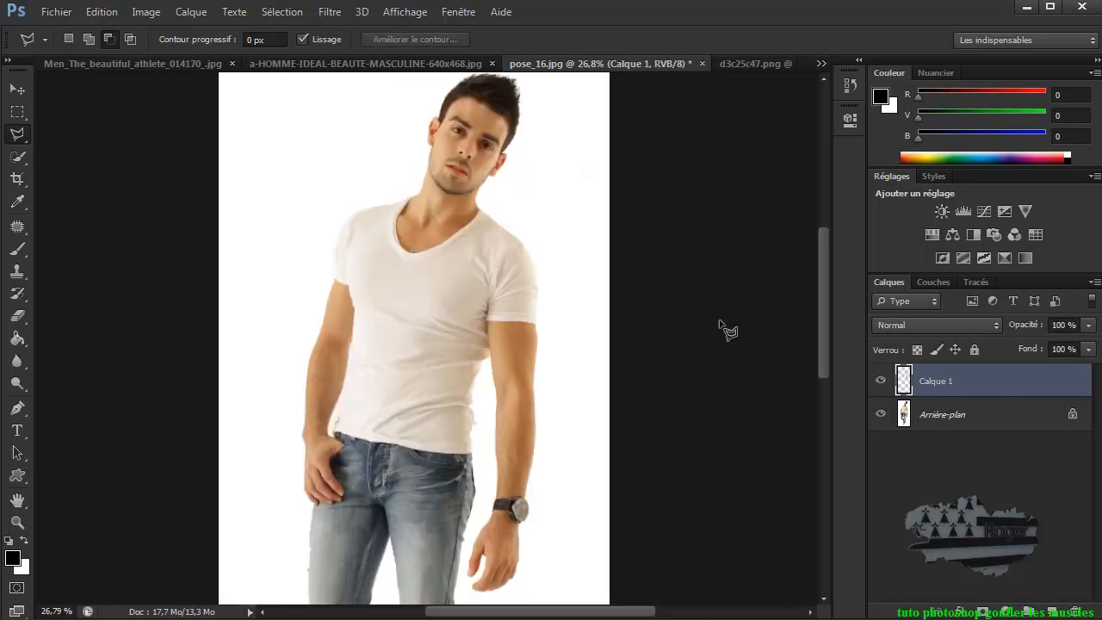
Open the arm layer in Liquify and set the Pucker tool's brush size to 519.
click(327, 12)
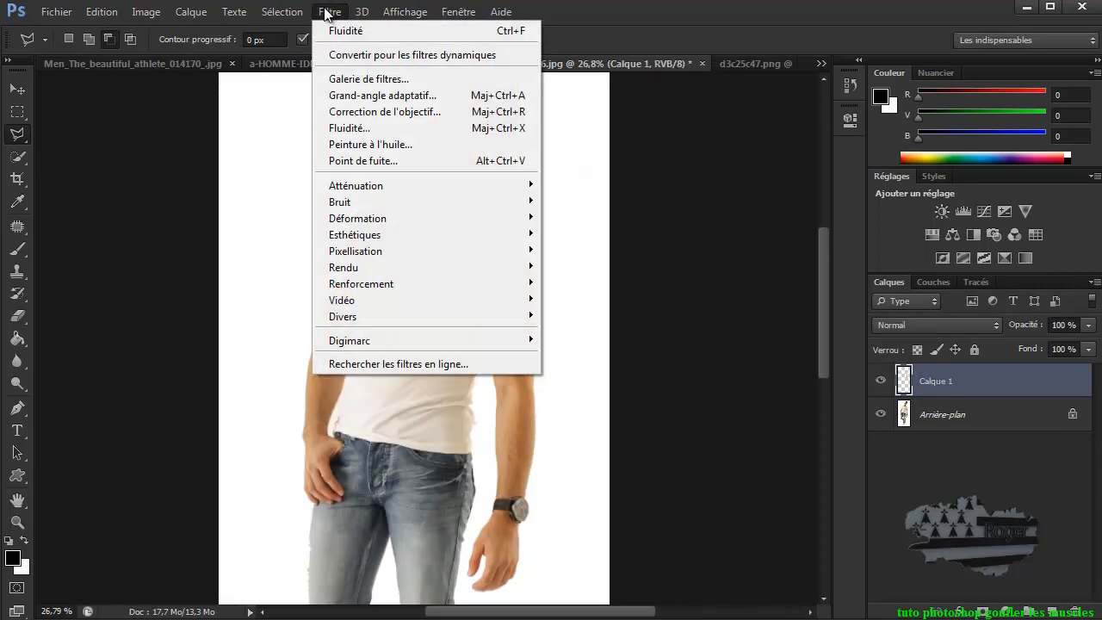
click(348, 122)
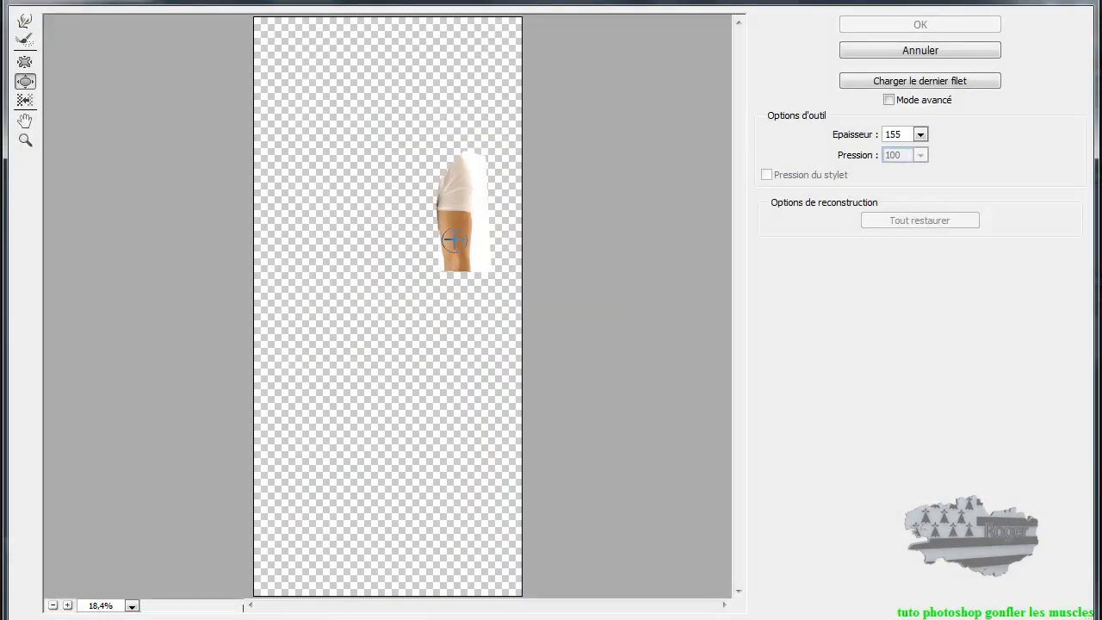
click(26, 140)
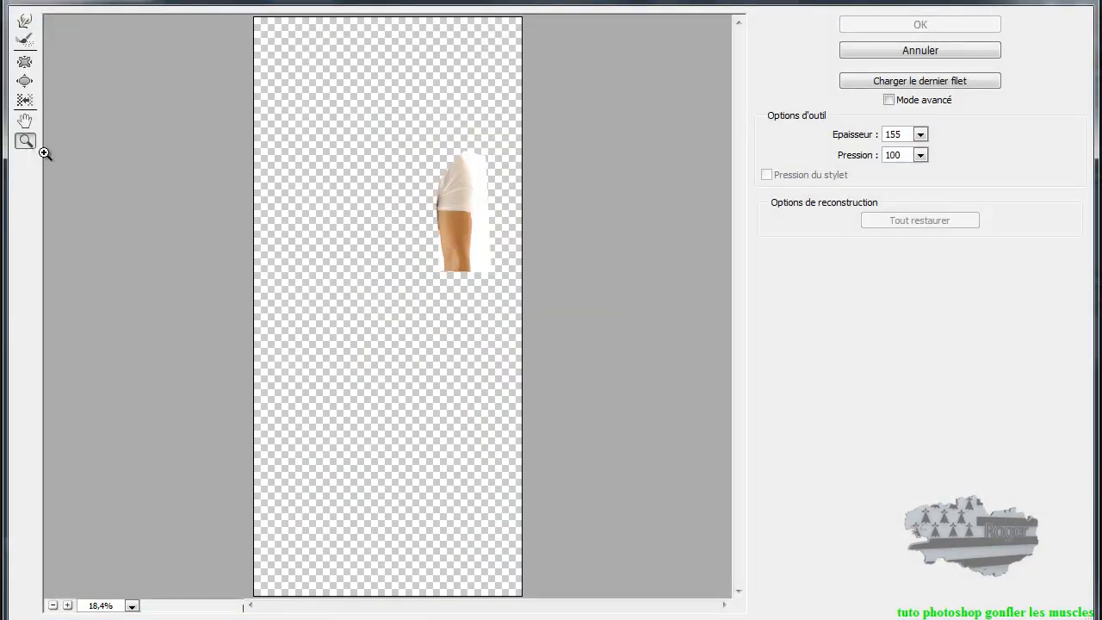
click(454, 220)
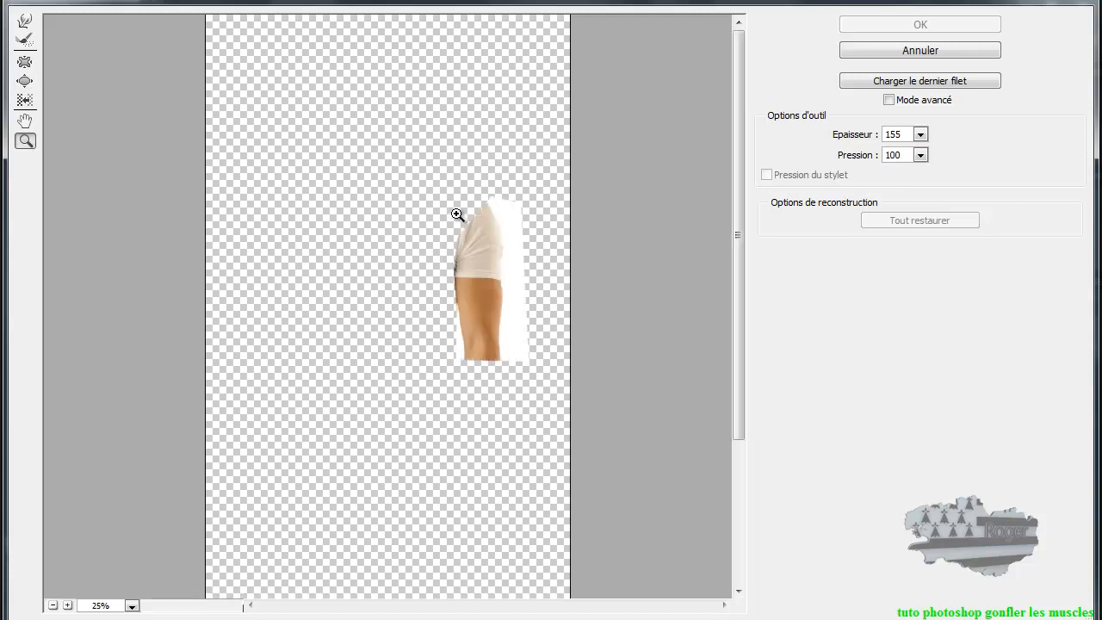
click(500, 276)
click(529, 311)
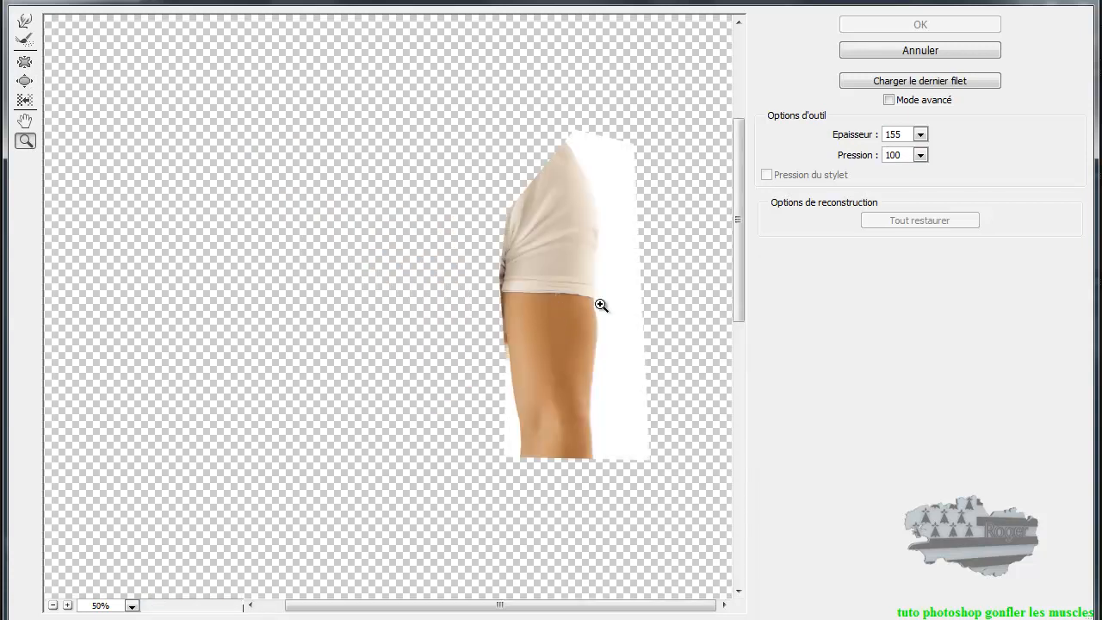
click(25, 82)
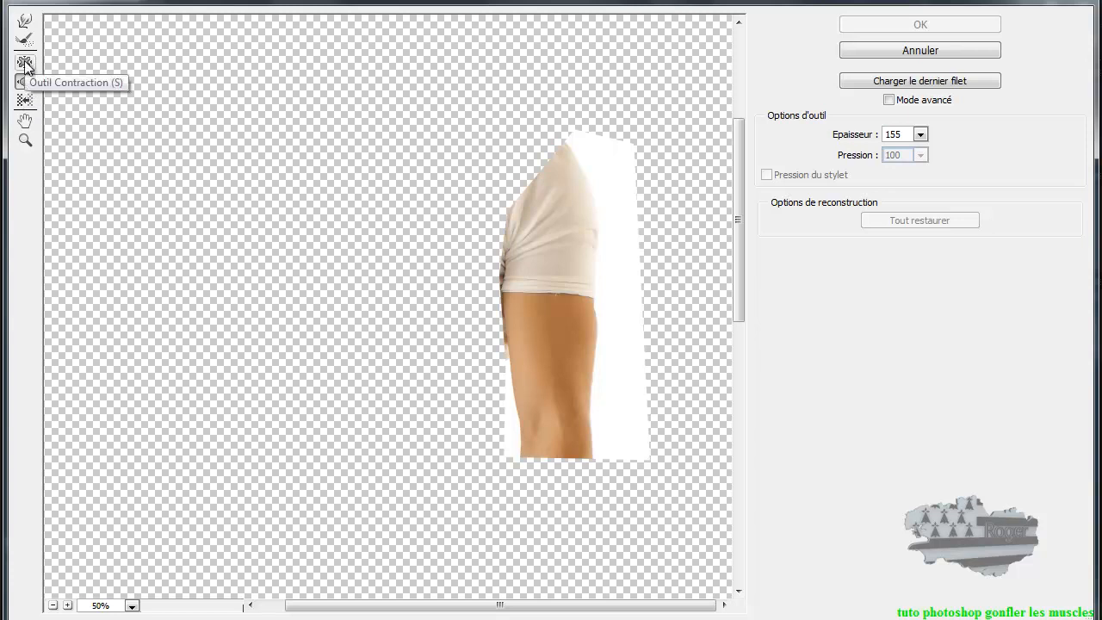
click(25, 63)
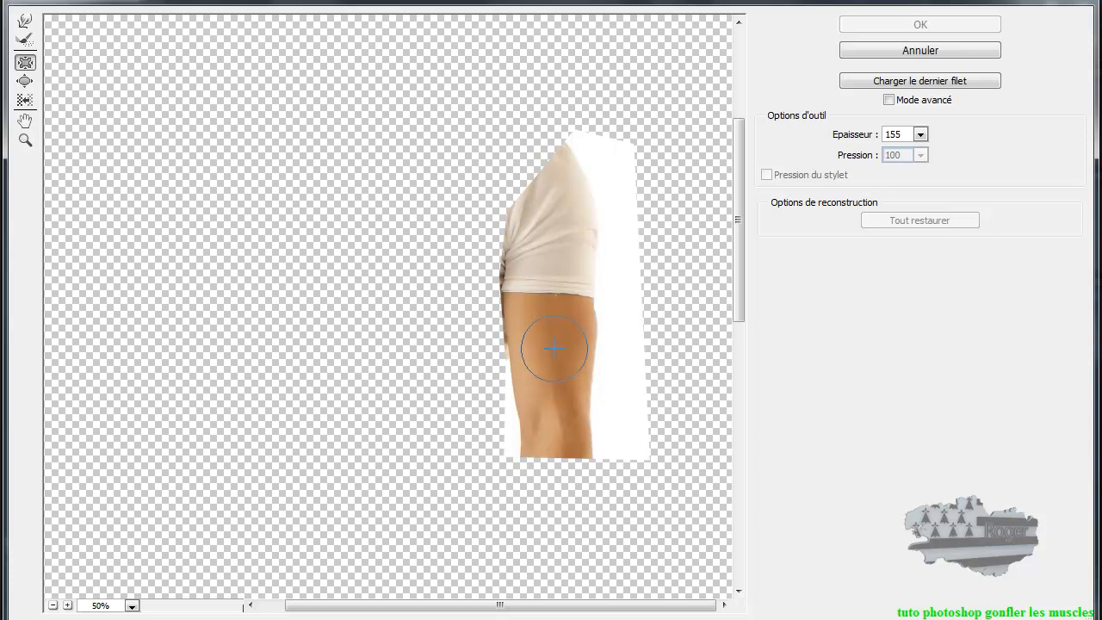
drag(555, 350, 632, 352)
Try the Pucker tool on the bare upper arm, and restore the whole image.
drag(546, 346, 552, 361)
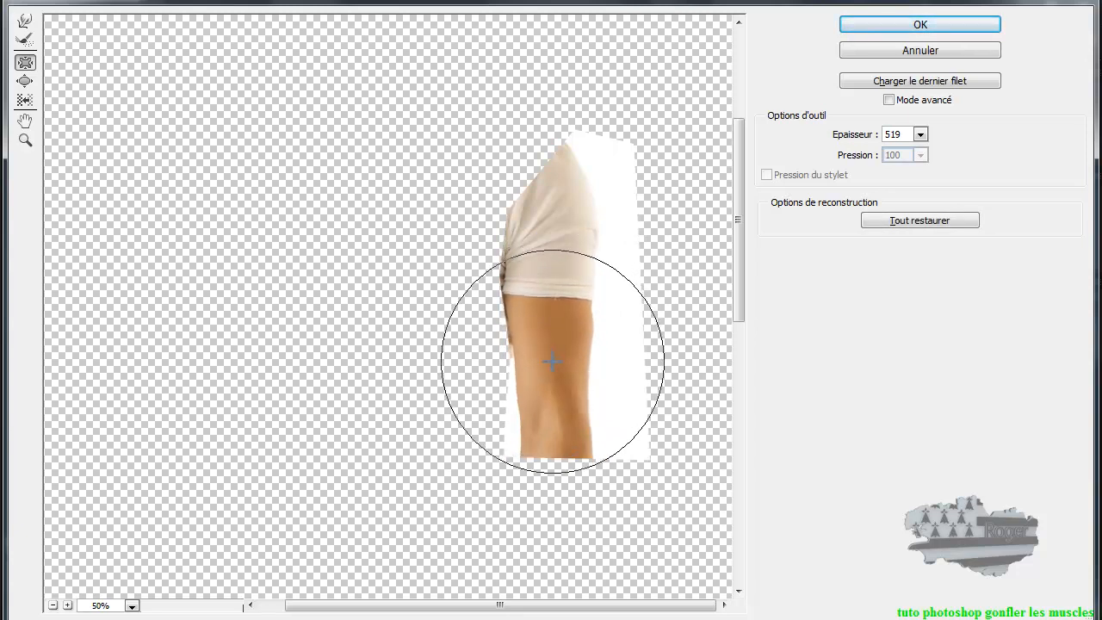
click(926, 223)
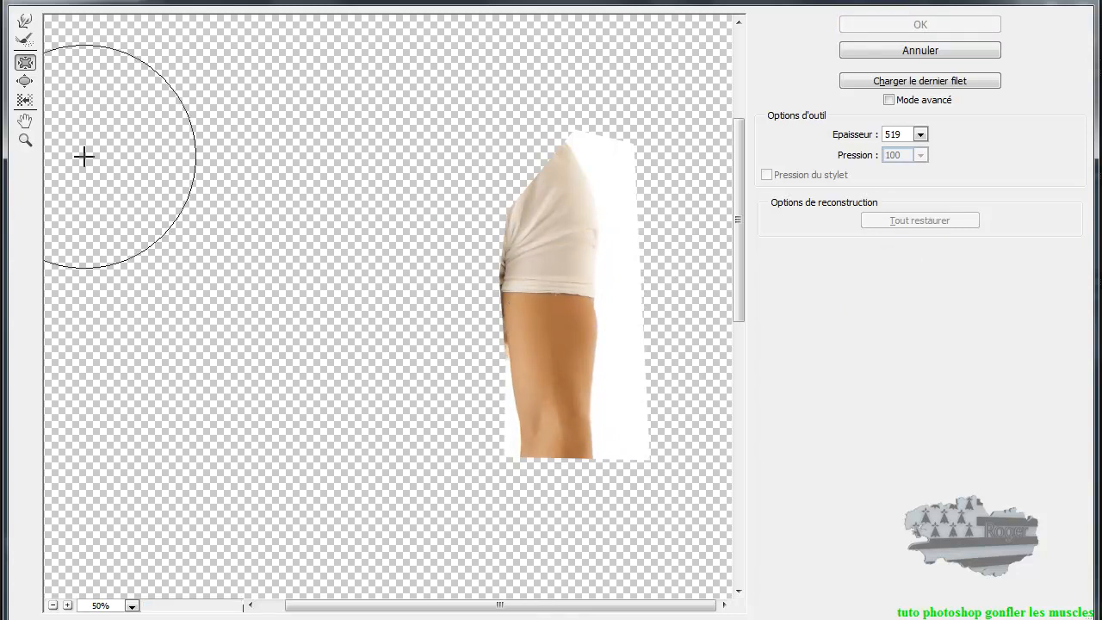
Bloat the upper arm with the 519 brush, push its outer edge slightly inward with Forward Warp, and apply Liquify.
click(25, 81)
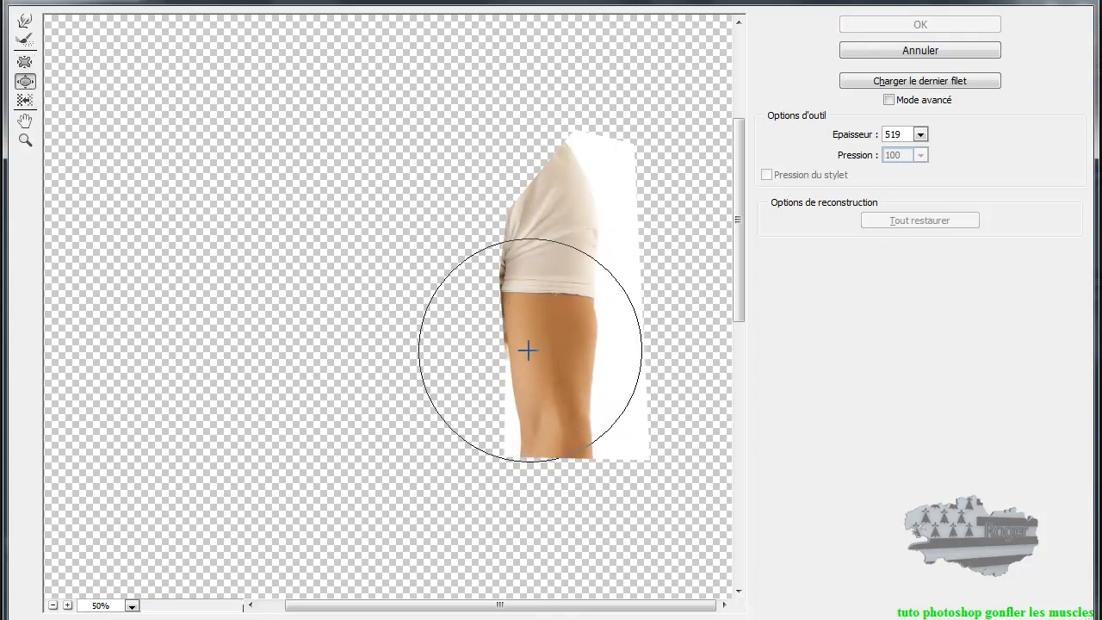
mouse_move(534, 345)
mouse_down()
mouse_move(547, 247)
mouse_move(566, 290)
mouse_move(554, 210)
mouse_move(567, 344)
mouse_move(531, 362)
mouse_up()
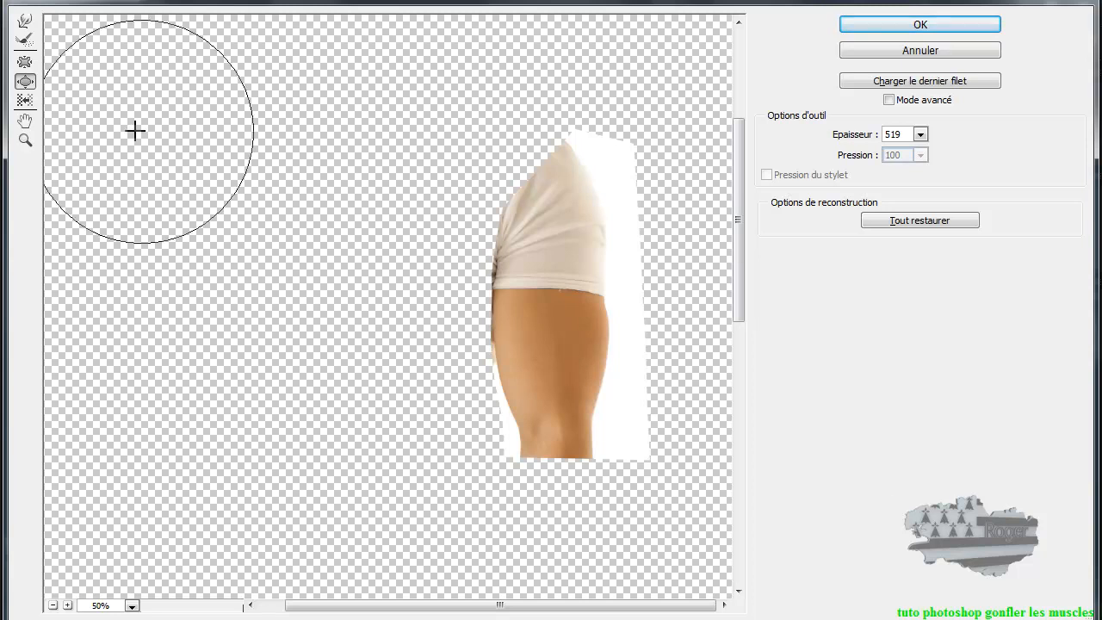
click(25, 21)
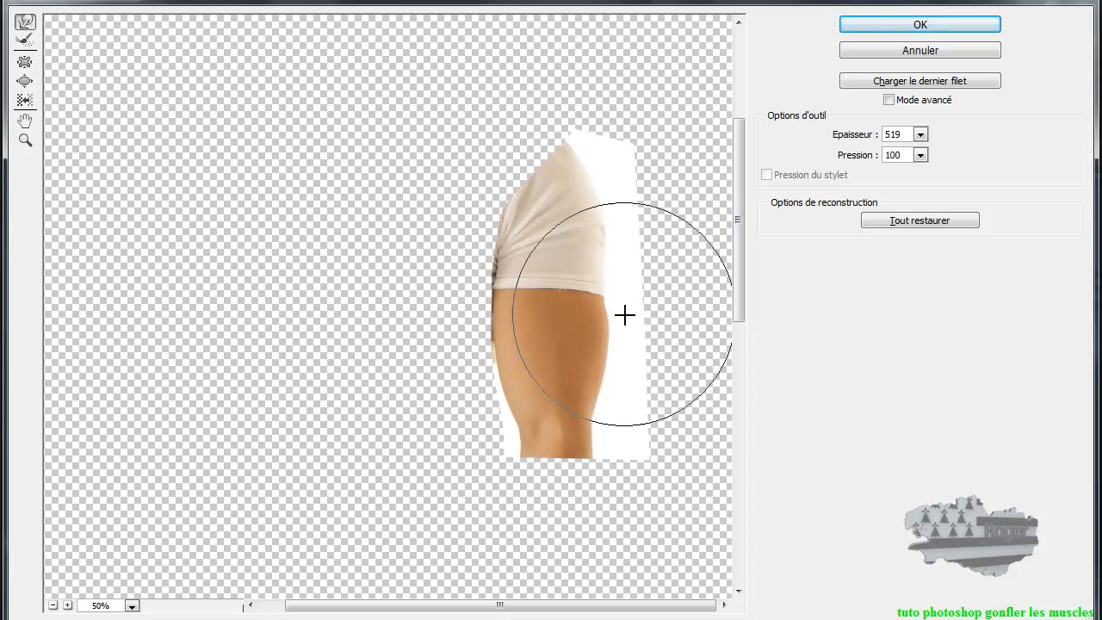
drag(633, 340, 622, 330)
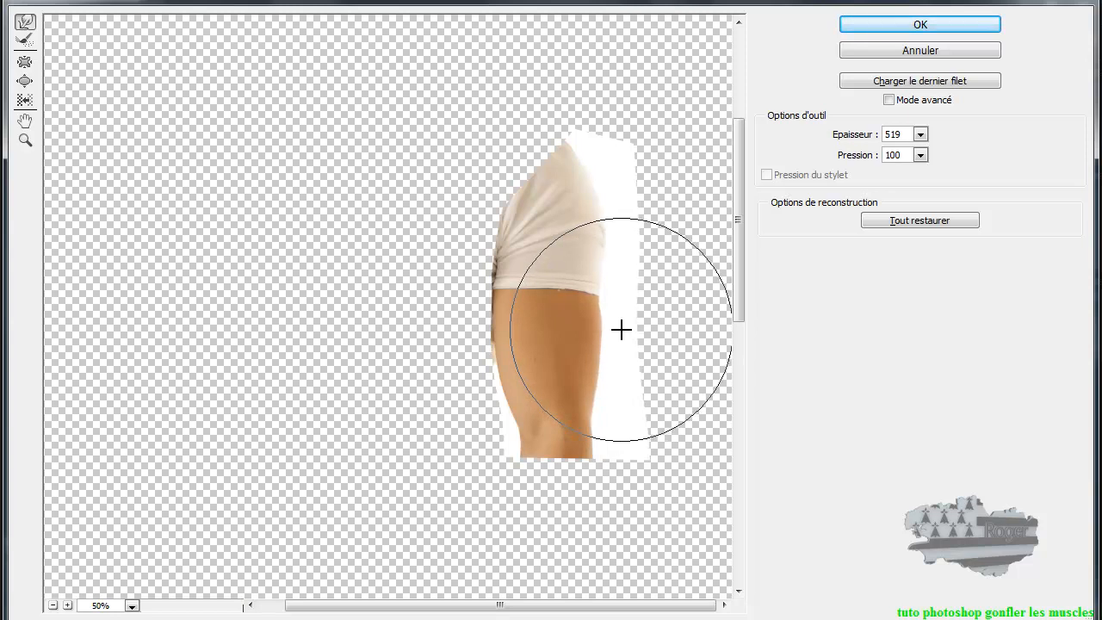
click(934, 25)
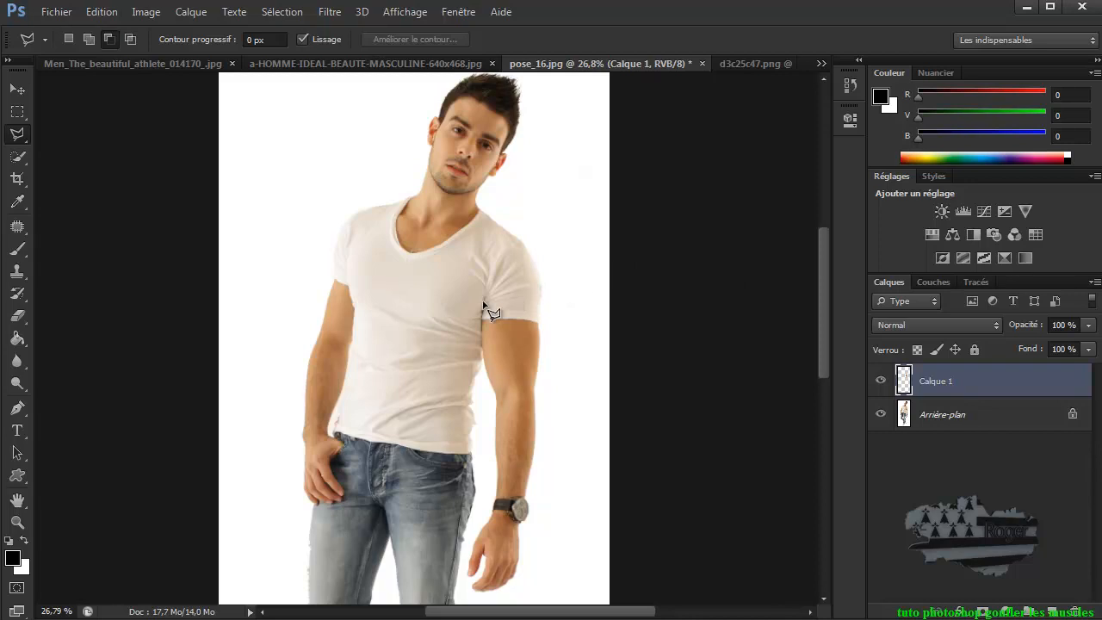
Toggle the arm layer's visibility repeatedly to compare the original arm with the enlarged one.
click(880, 384)
click(880, 384)
click(880, 384)
click(880, 384)
click(880, 384)
click(880, 384)
click(880, 384)
click(880, 384)
Duplicate the background layer and open the duplicate in Liquify at 50% zoom.
click(905, 415)
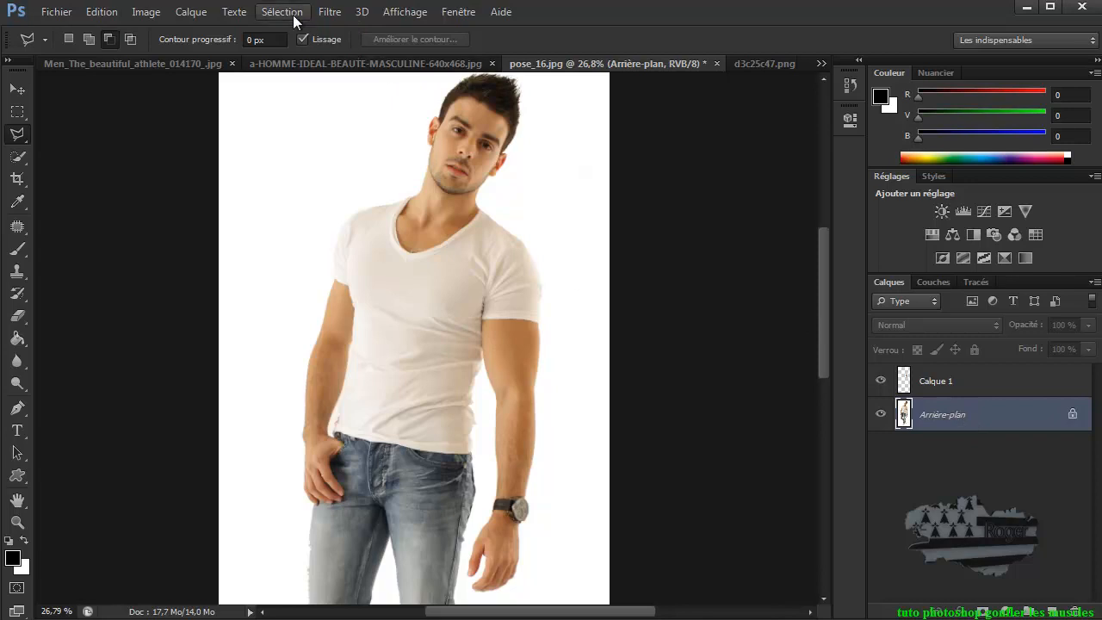
drag(1009, 420, 1054, 614)
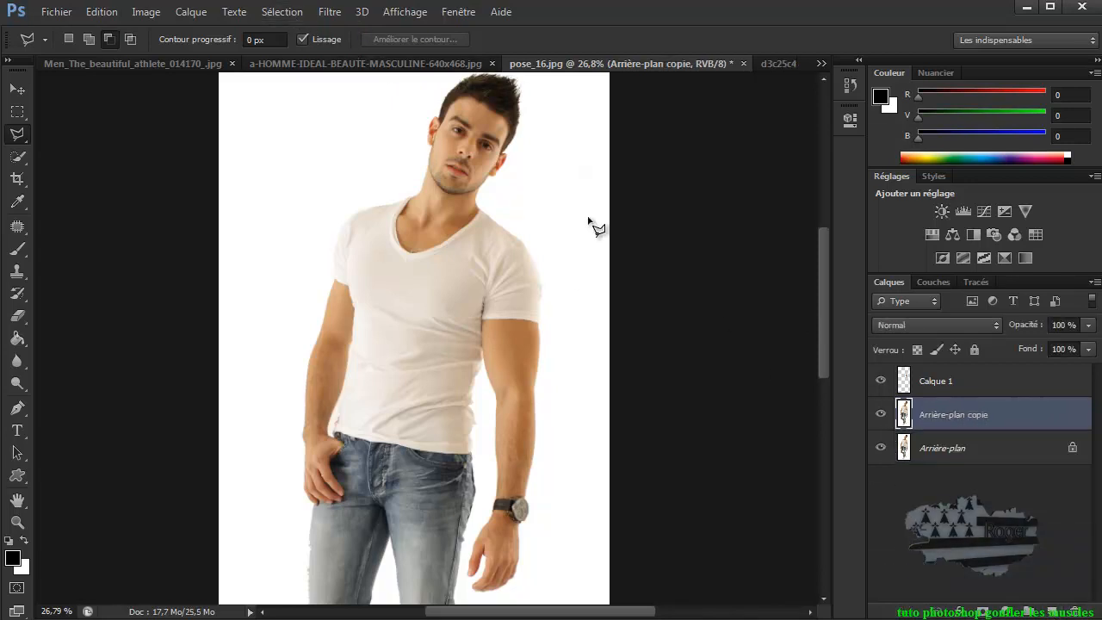
click(330, 11)
click(362, 130)
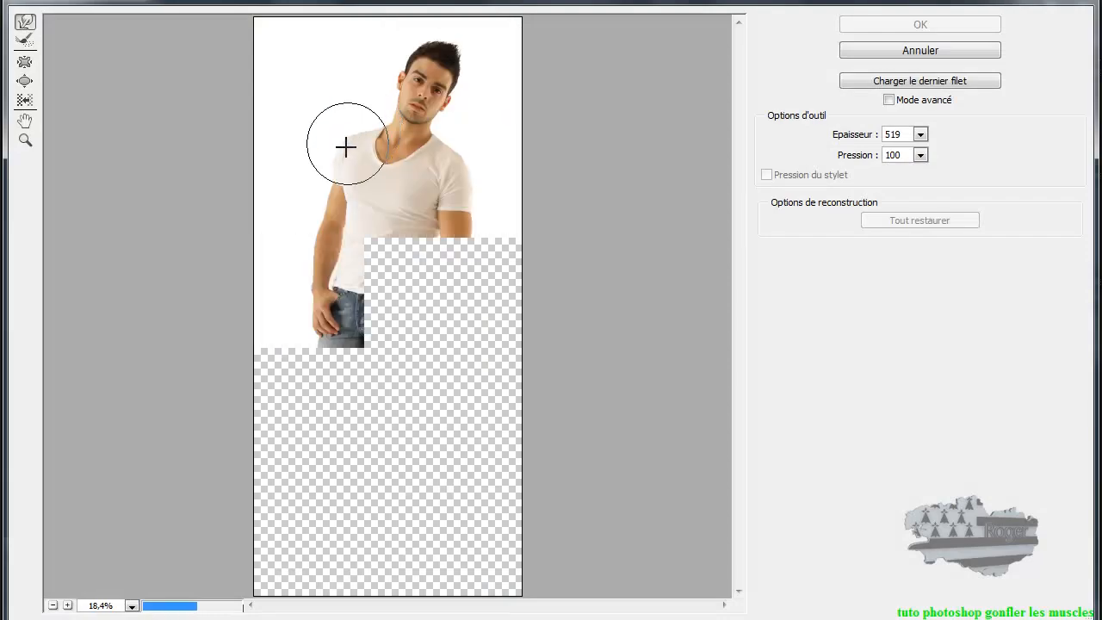
click(25, 141)
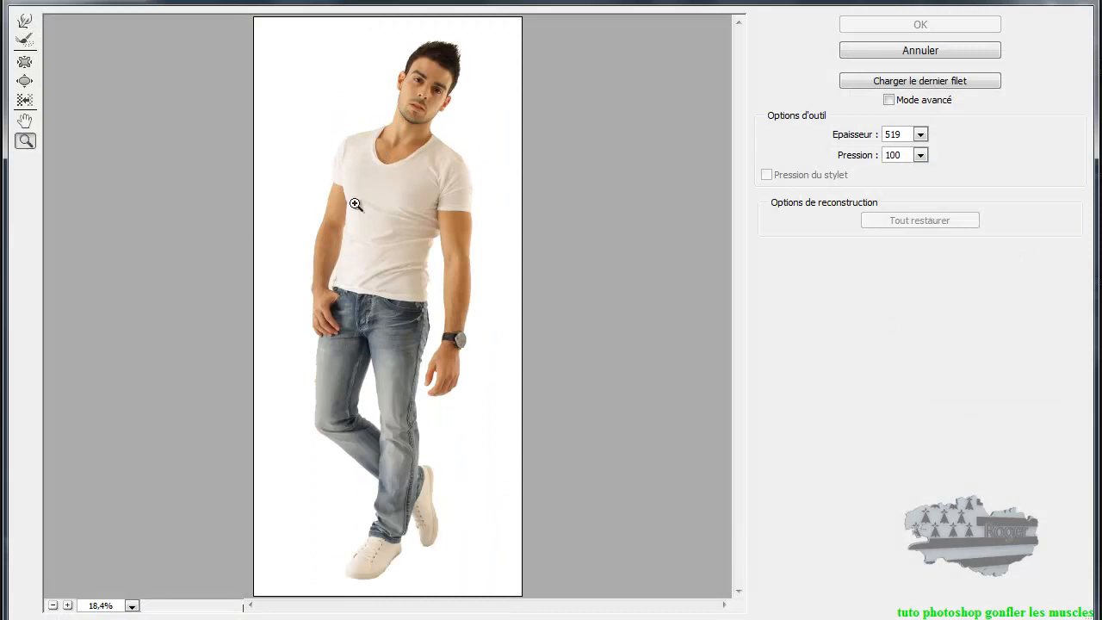
click(388, 205)
click(388, 209)
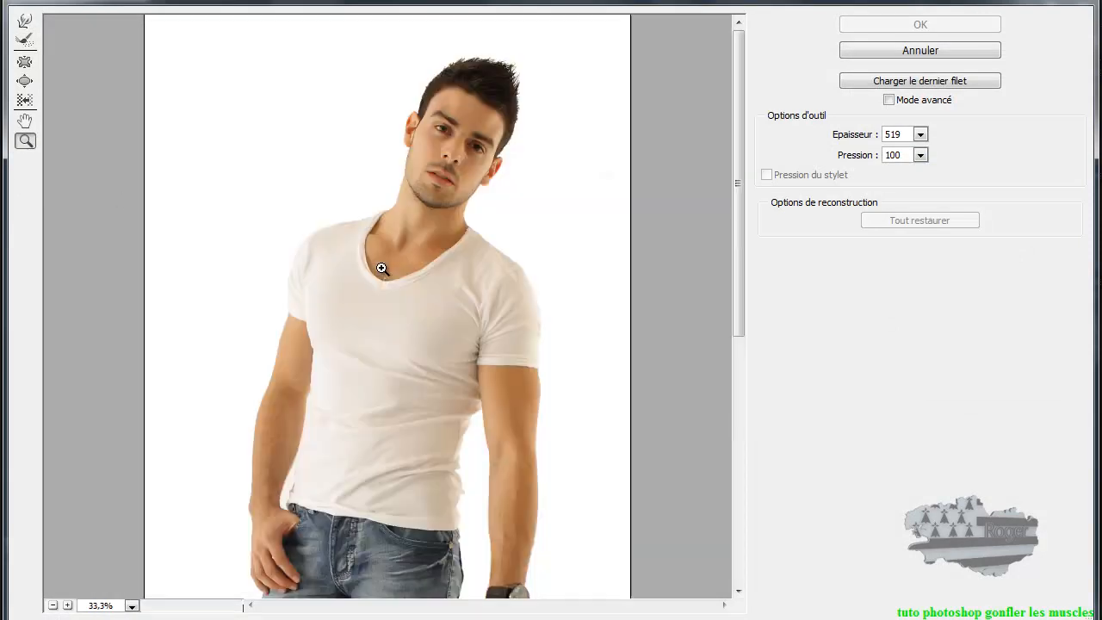
click(381, 299)
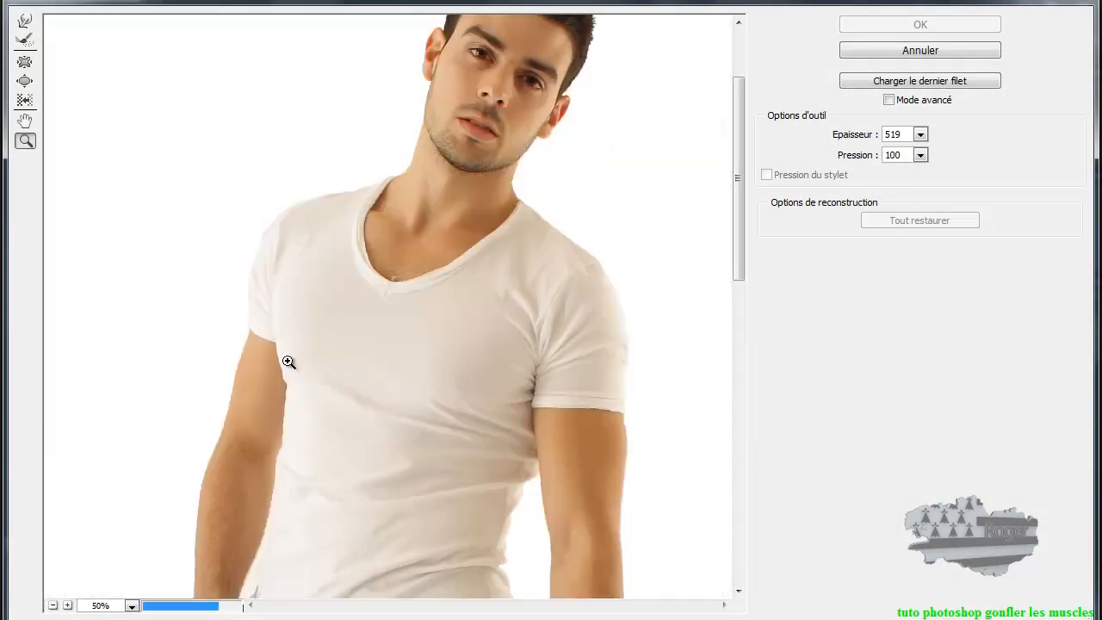
Bloat the chest, the shoulder and the upper arm on the side of the hand in the pocket.
click(25, 82)
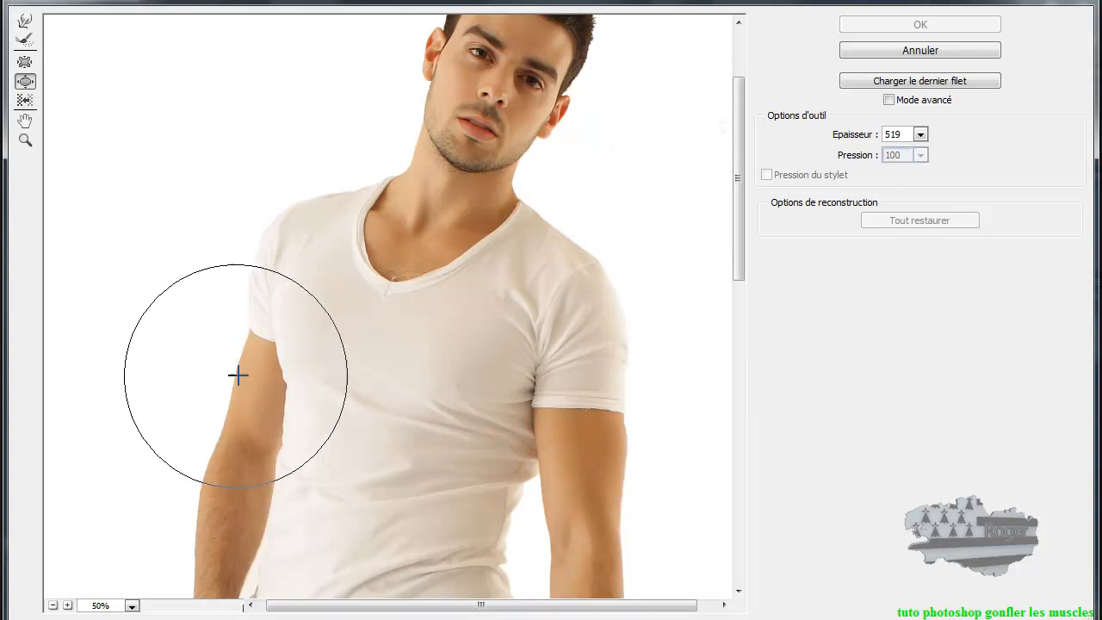
click(327, 339)
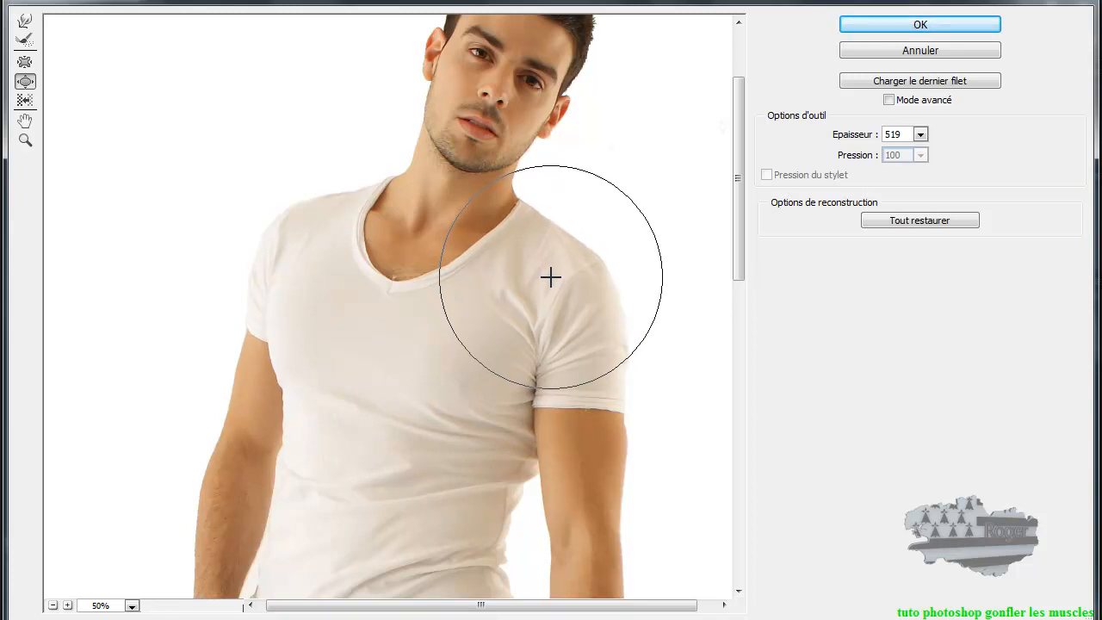
drag(328, 239, 327, 240)
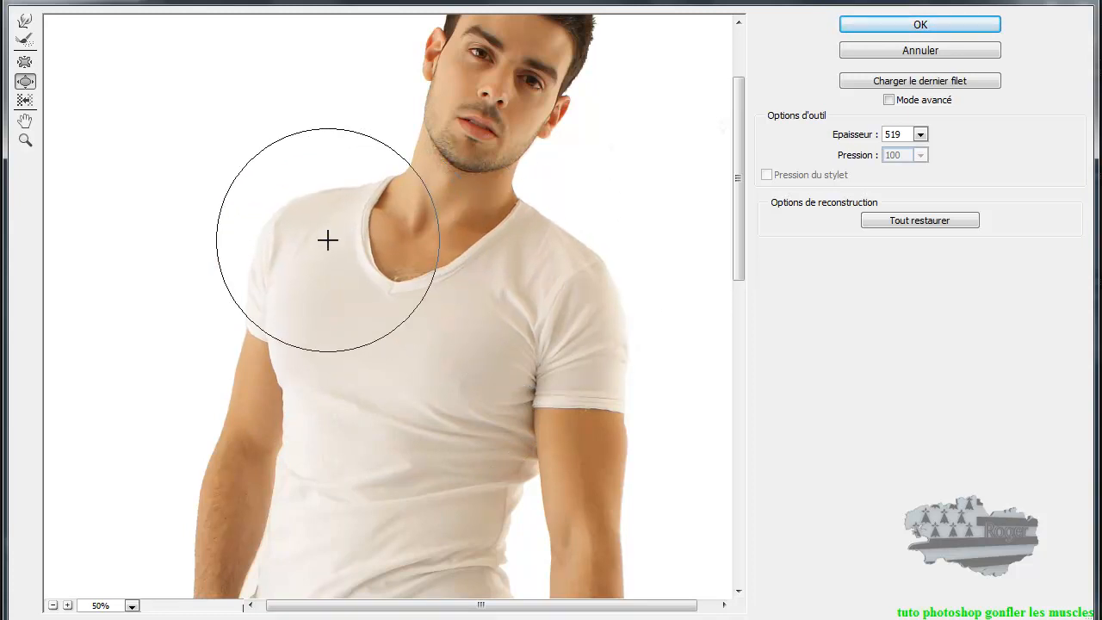
drag(247, 387, 247, 384)
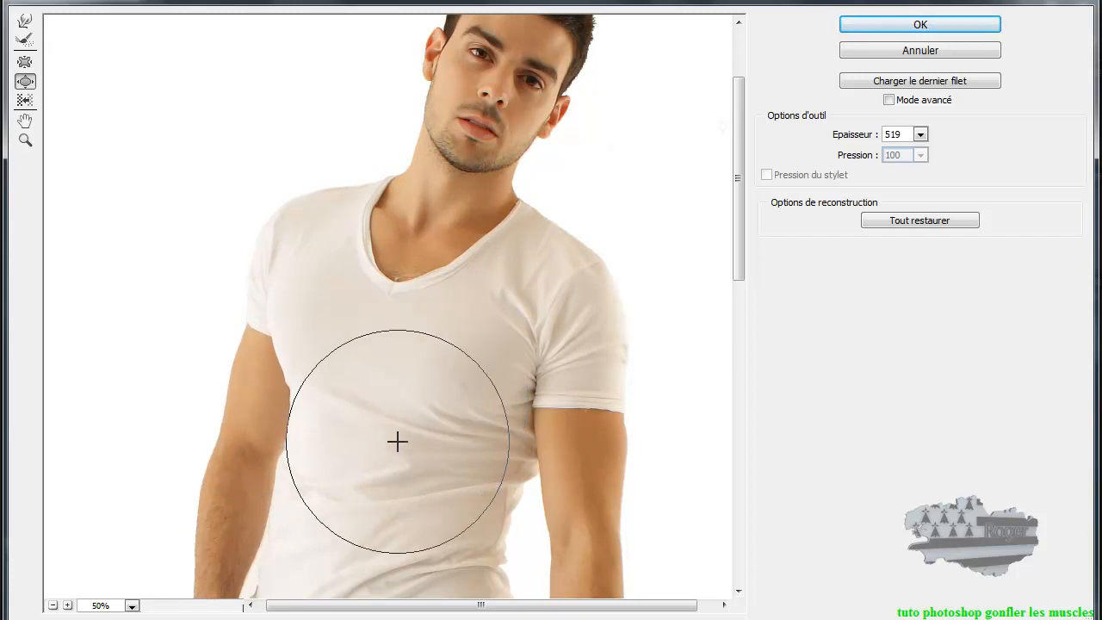
Bloat both thighs and the hip area of the jeans, and apply the Liquify changes.
scroll(397, 441, down, 5)
scroll(373, 384, down, 5)
scroll(378, 388, down, 3)
drag(272, 291, 236, 298)
mouse_move(388, 308)
mouse_down()
mouse_move(433, 305)
mouse_move(433, 329)
mouse_up()
drag(436, 236, 439, 227)
drag(479, 157, 493, 153)
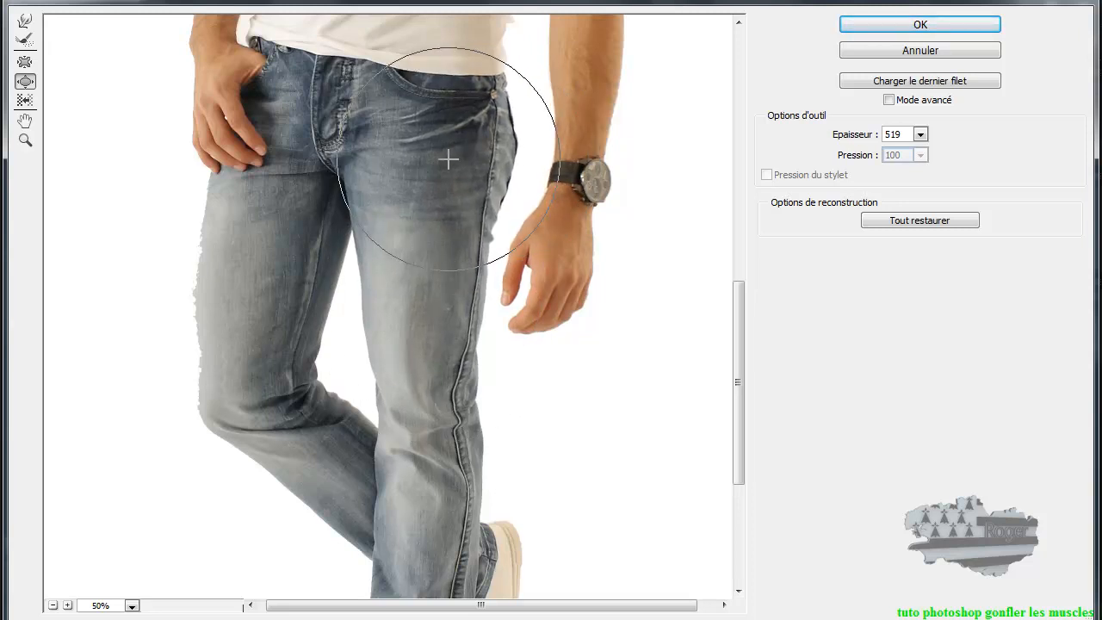
click(946, 31)
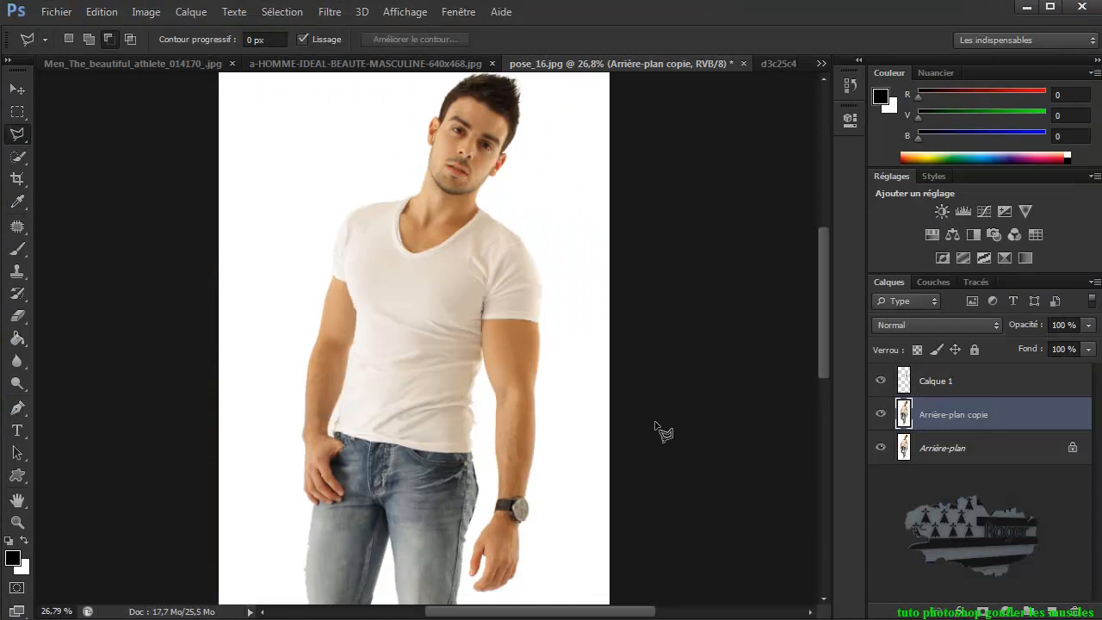
Group the arm layer with the background duplicate.
shift+click(986, 385)
drag(986, 386, 1028, 613)
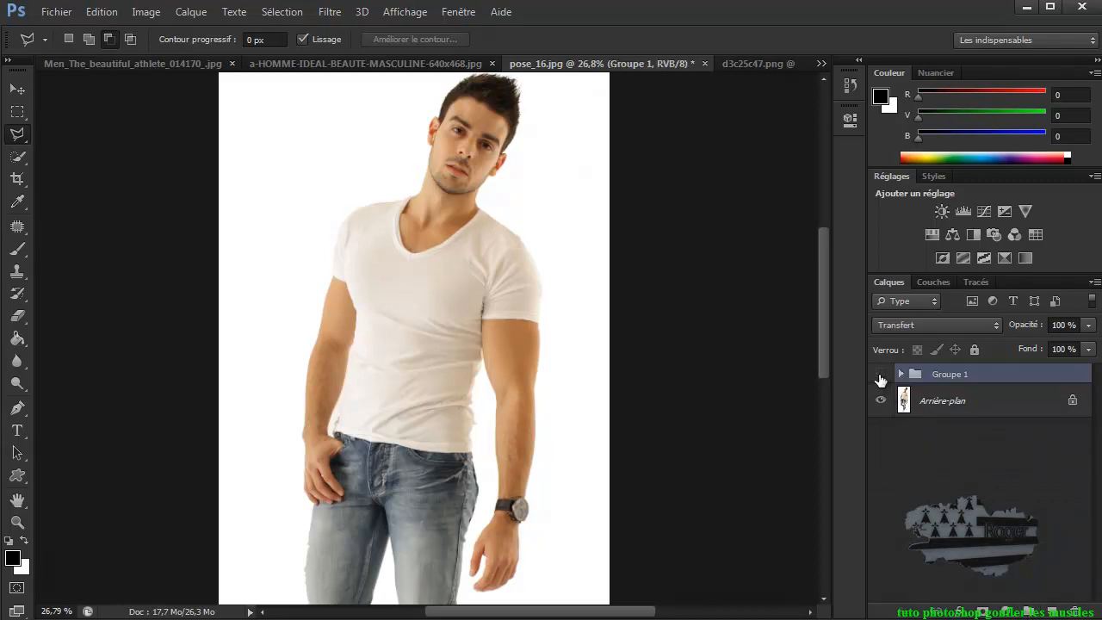
Toggle the visibility of Groupe 1 repeatedly to compare the man's original body with the enlarged muscles.
click(880, 377)
click(880, 377)
click(880, 377)
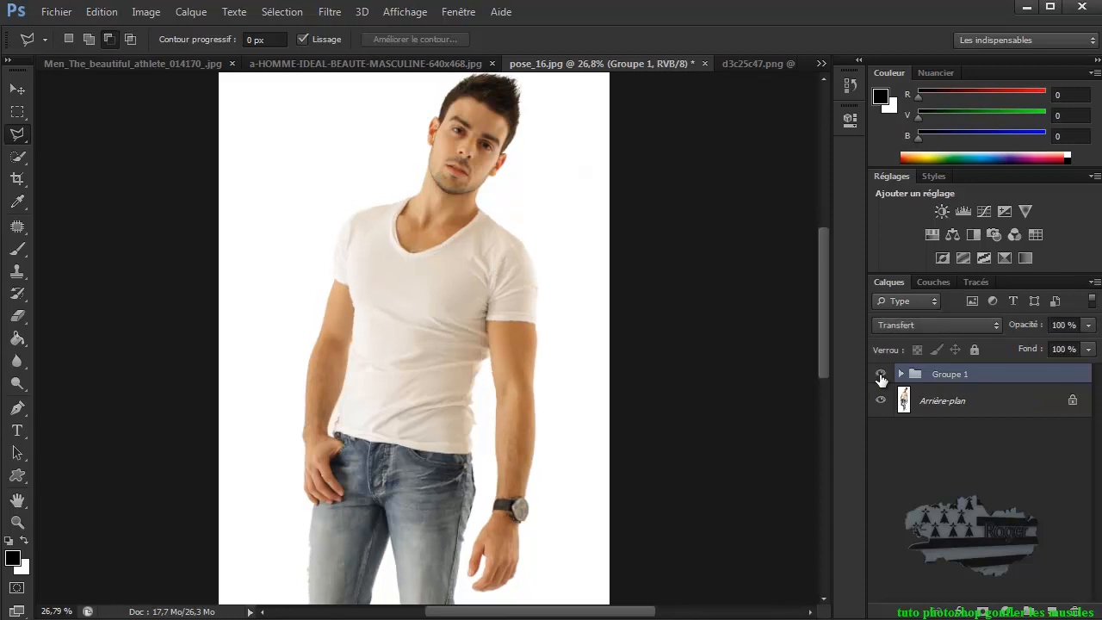
click(880, 376)
click(880, 377)
click(880, 376)
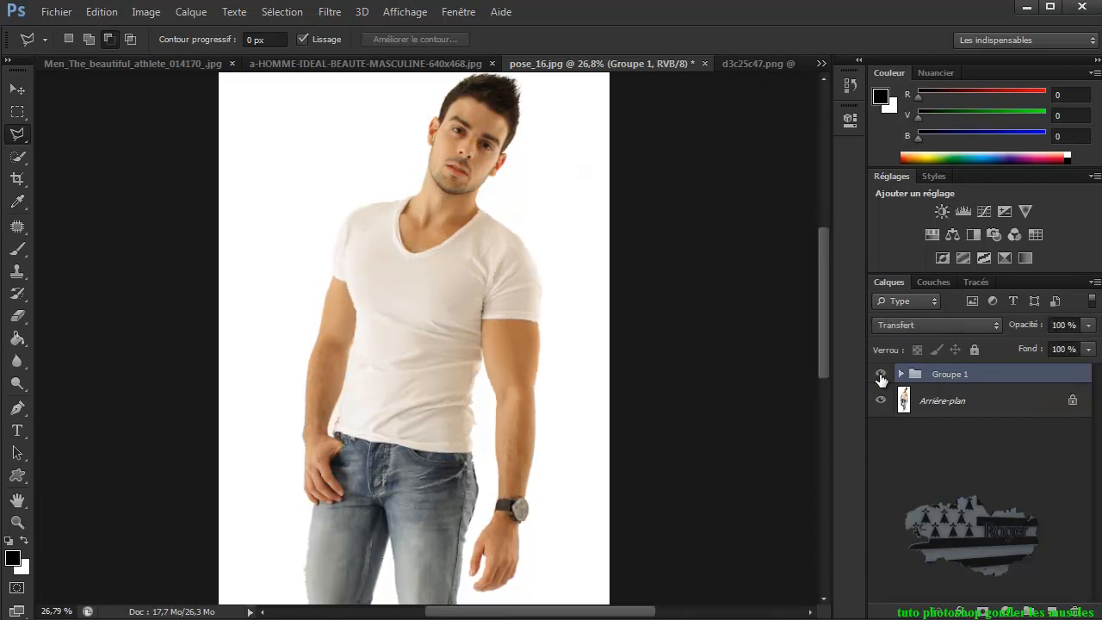
click(880, 377)
Switch to the ballerina image d3c25c47.png and step forward in its history to restore the altered pose.
click(756, 61)
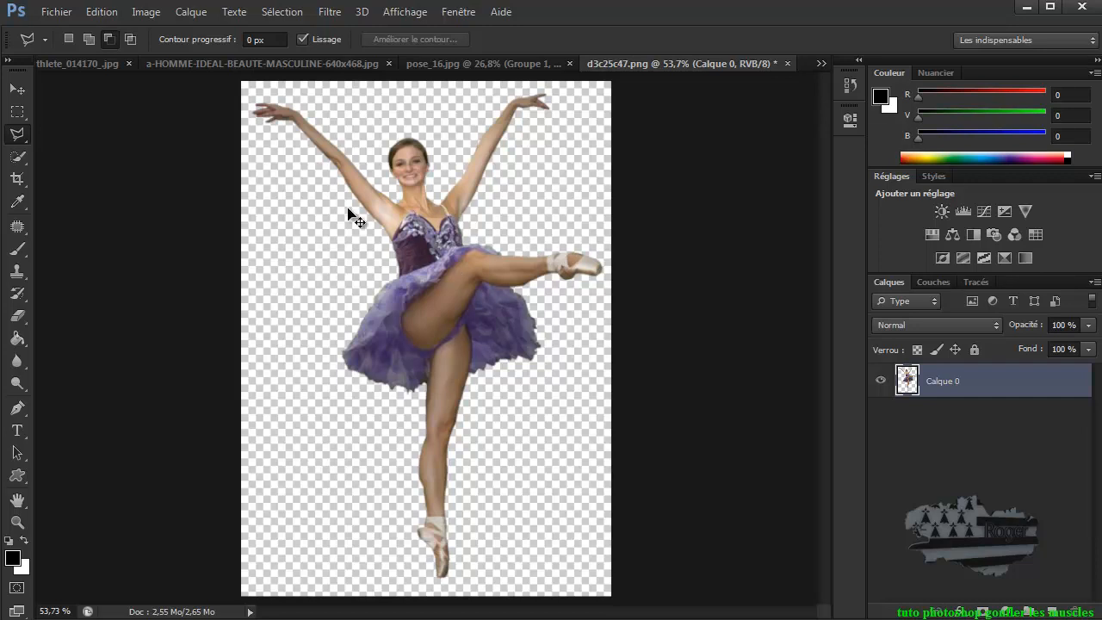
click(98, 12)
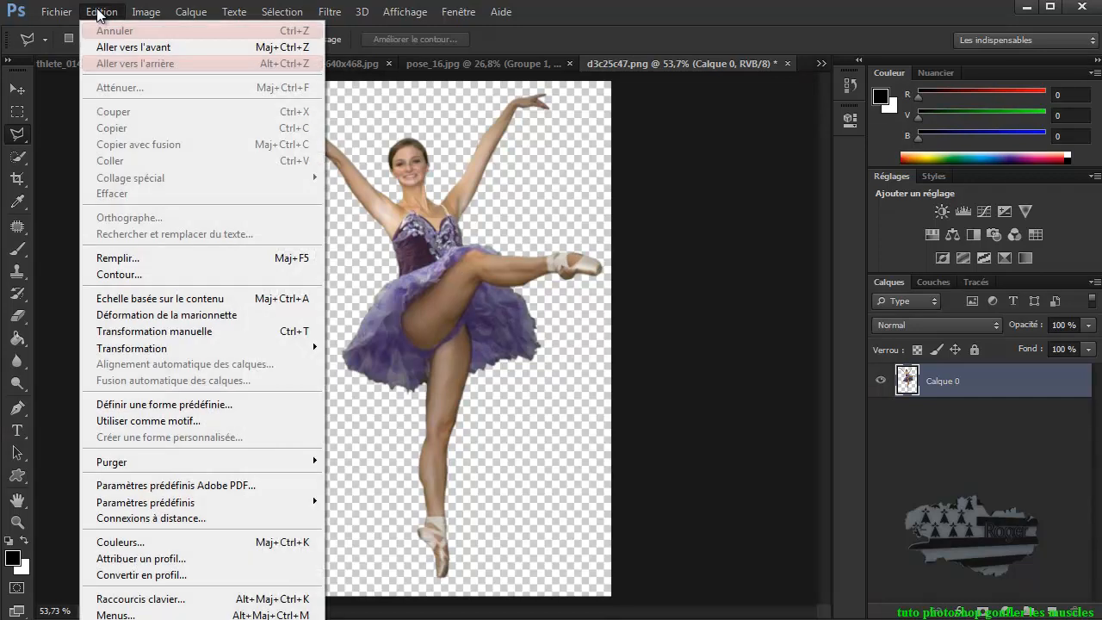
click(128, 48)
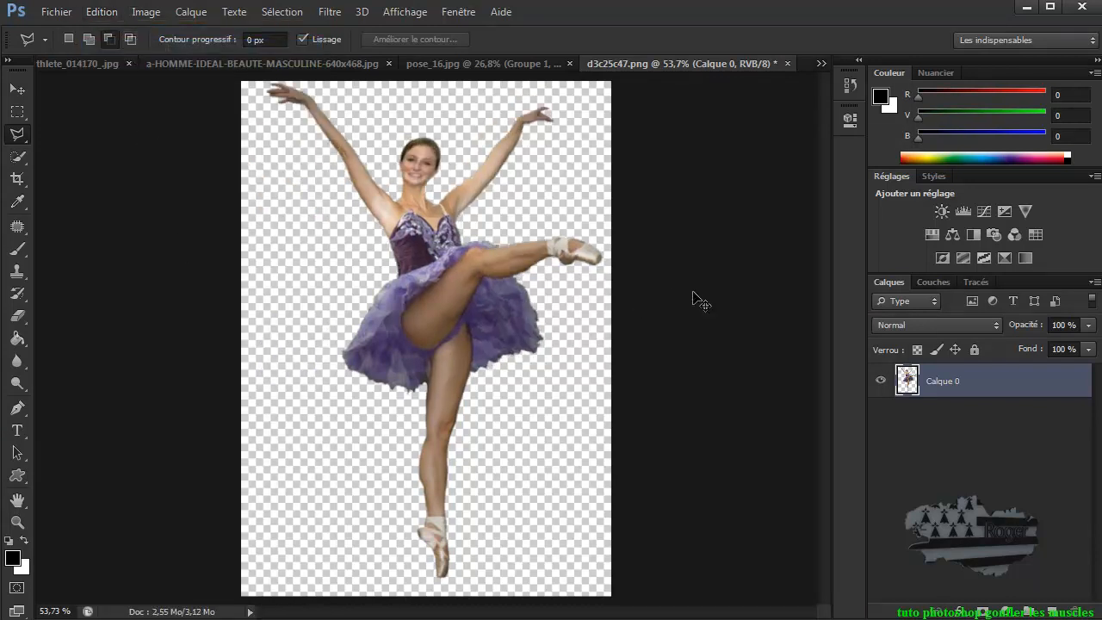
Undo and redo the ballerina's pose change repeatedly to compare her arms, head and raised leg before and after.
key(ctrl+z)
key(ctrl+z)
key(ctrl+z)
key(ctrl+z)
key(ctrl+z)
key(ctrl+z)
key(ctrl+z)
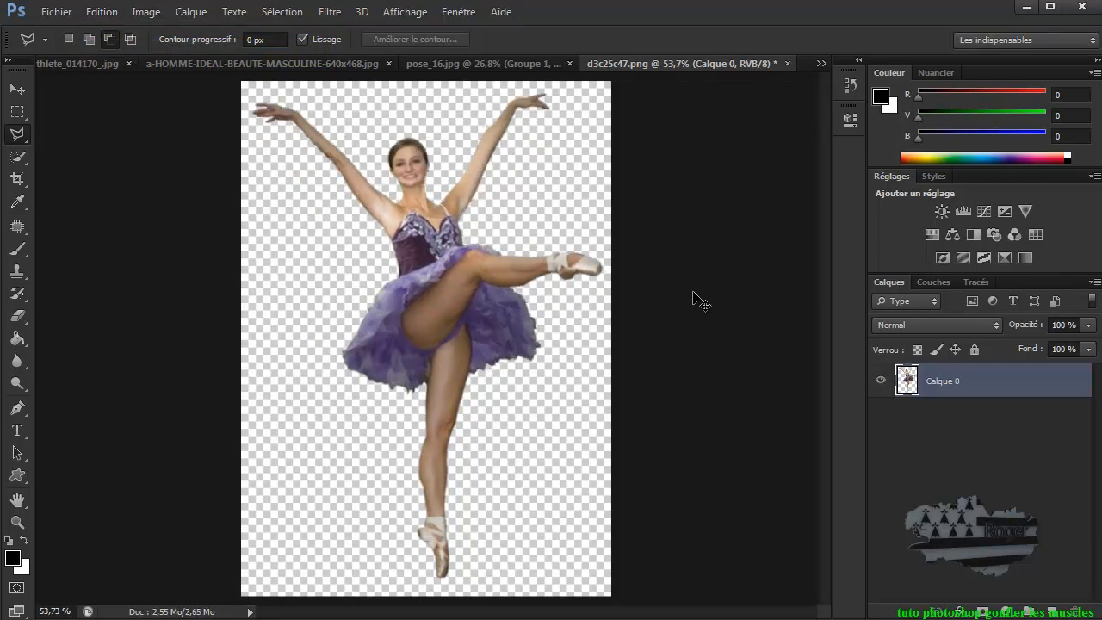
key(ctrl+z)
key(ctrl+z)
key(ctrl+z)
key(ctrl+z)
key(ctrl+z)
key(ctrl+z)
key(ctrl+z)
key(ctrl+z)
key(ctrl+z)
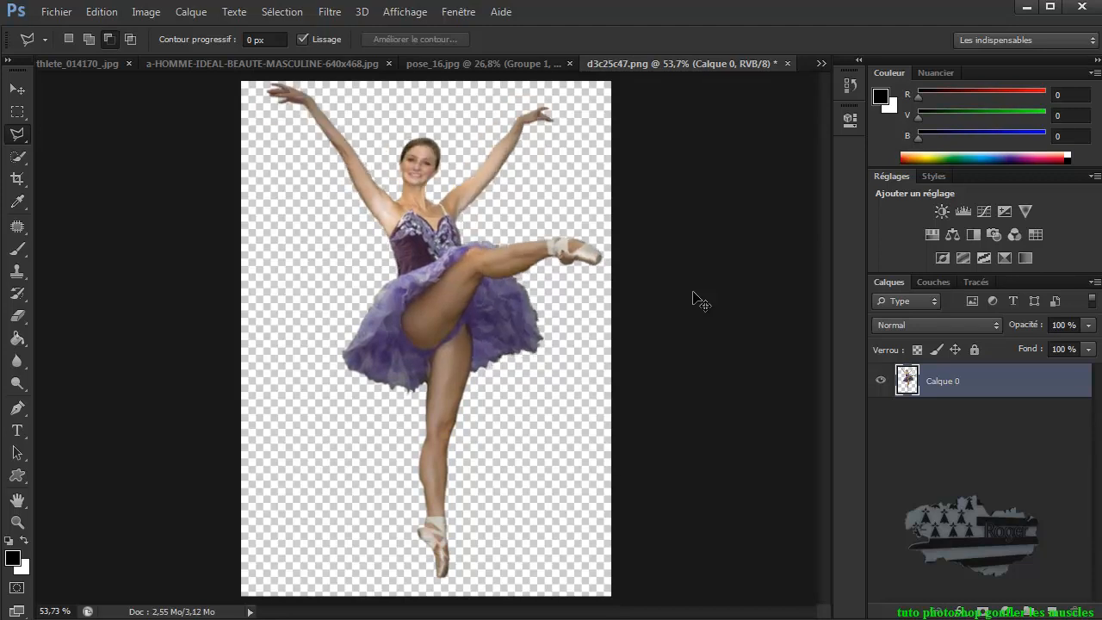
key(ctrl+z)
key(ctrl+z)
key(ctrl+z)
key(ctrl+z)
key(ctrl+z)
key(ctrl+z)
key(ctrl+z)
key(ctrl+z)
key(ctrl+z)
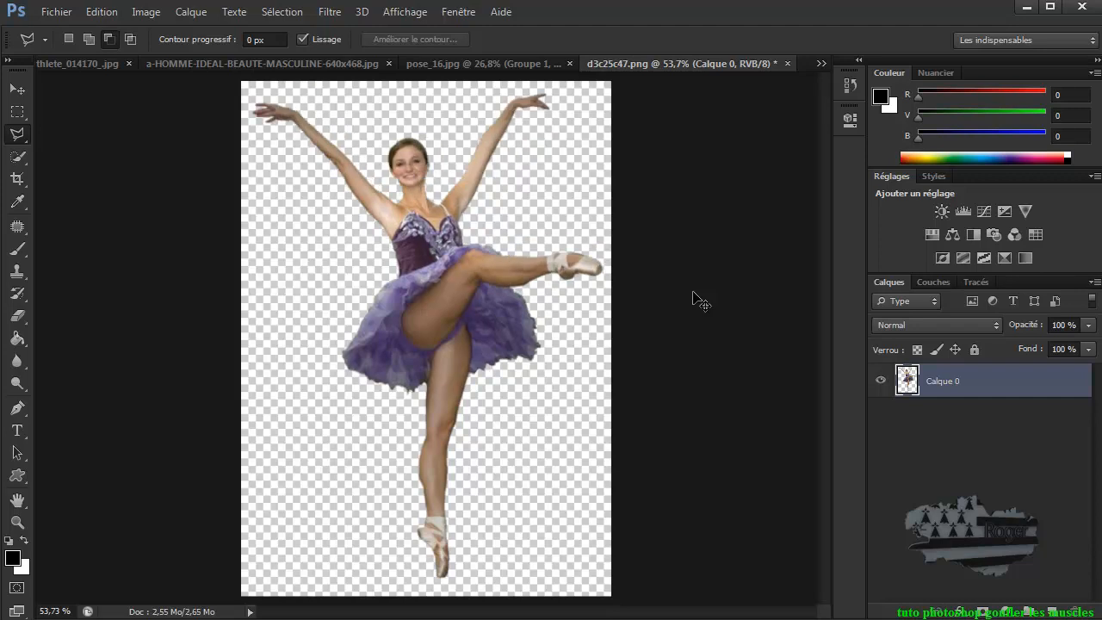
key(ctrl+z)
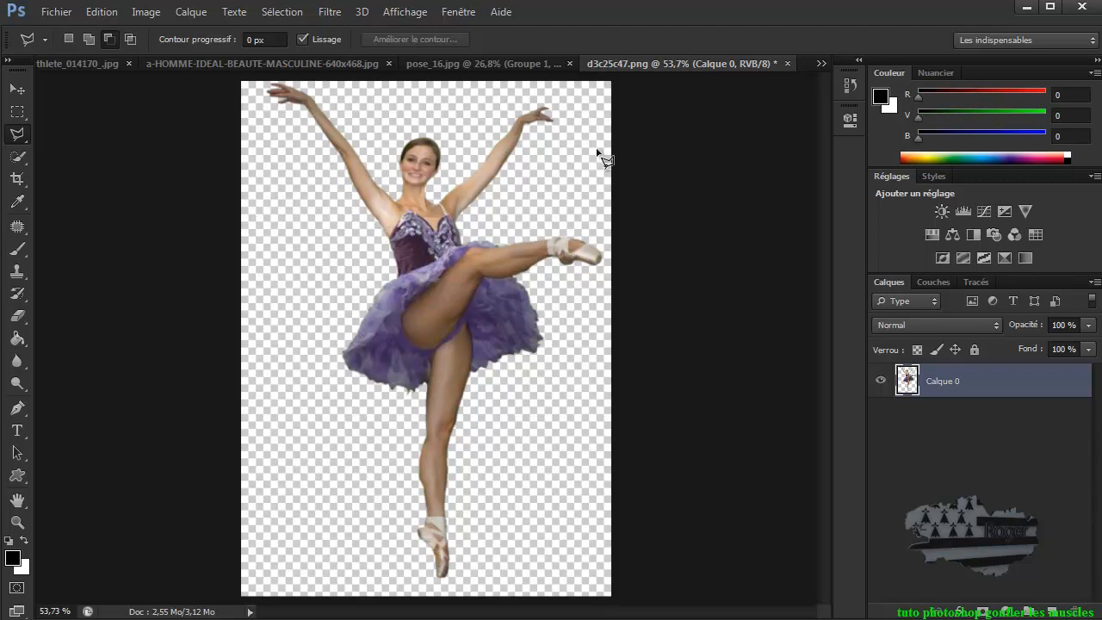
click(109, 11)
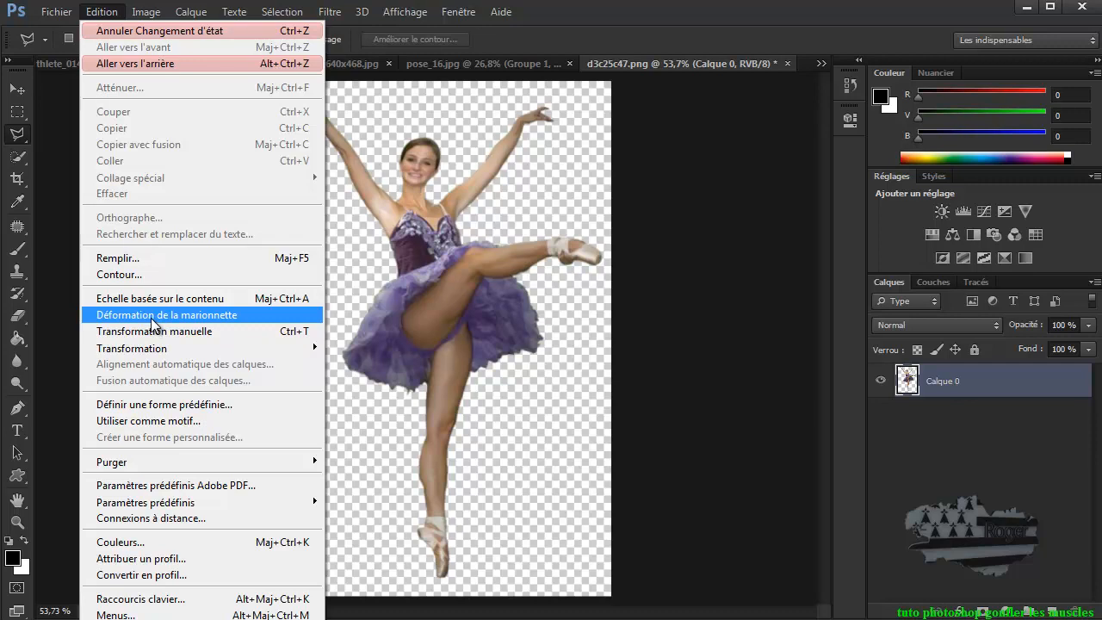
click(680, 312)
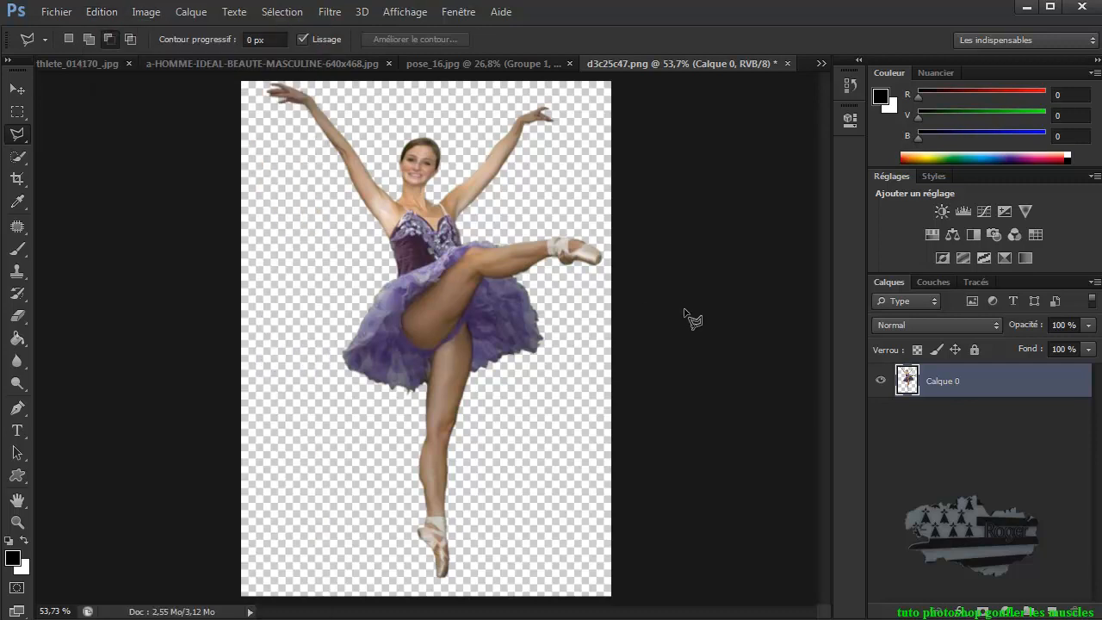